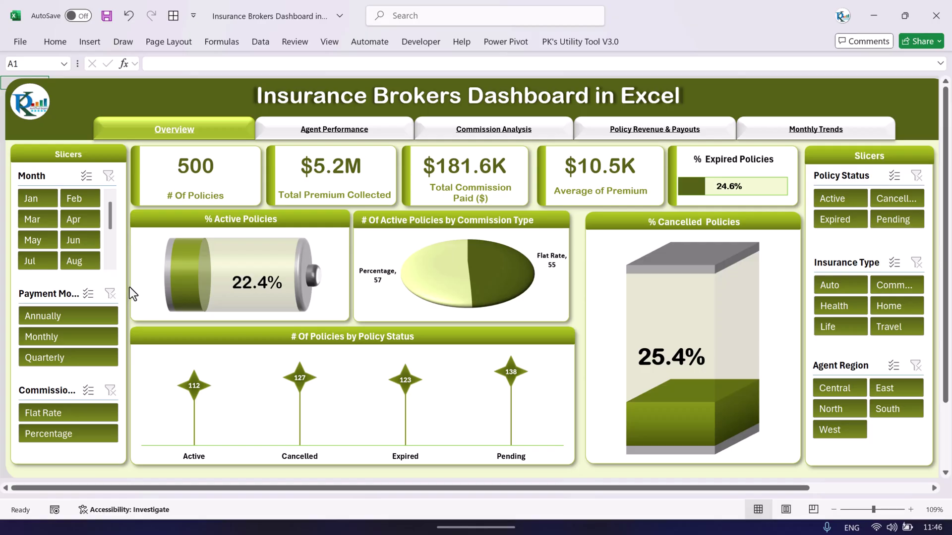
Step: Filter the Overview dashboard by Jan, Feb and Jun in turn, and clear the Month filter
{"action": "left_click", "coordinate": [35, 201]}
{"action": "left_click", "coordinate": [76, 198]}
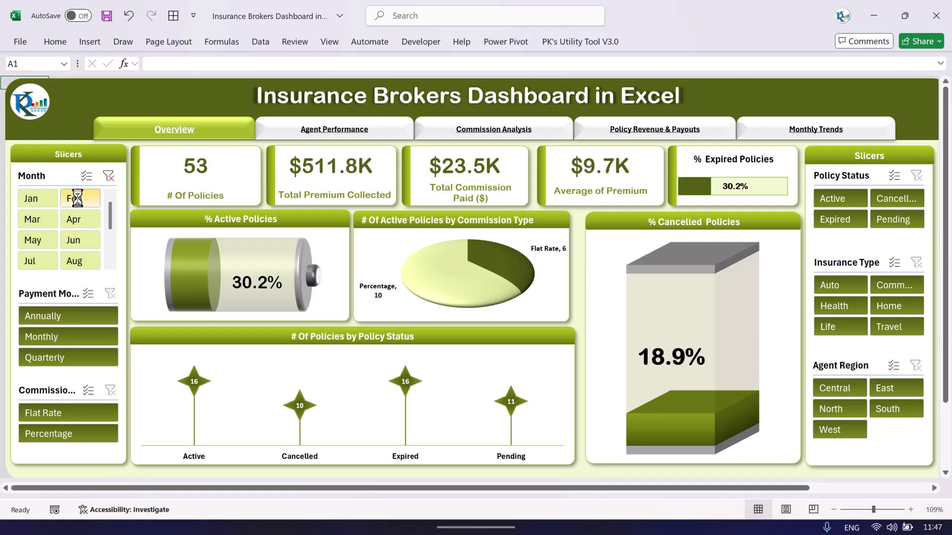
{"action": "left_click", "coordinate": [79, 237]}
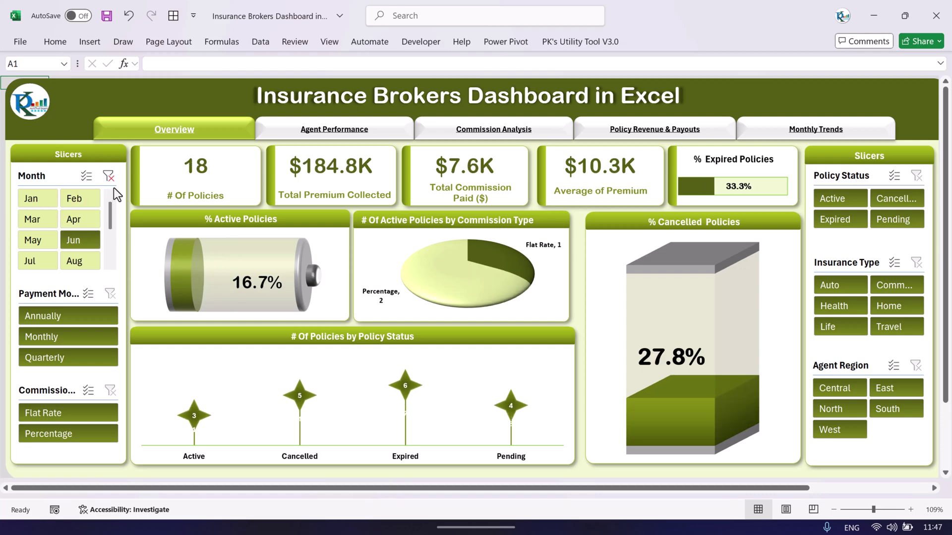
{"action": "left_click", "coordinate": [109, 175]}
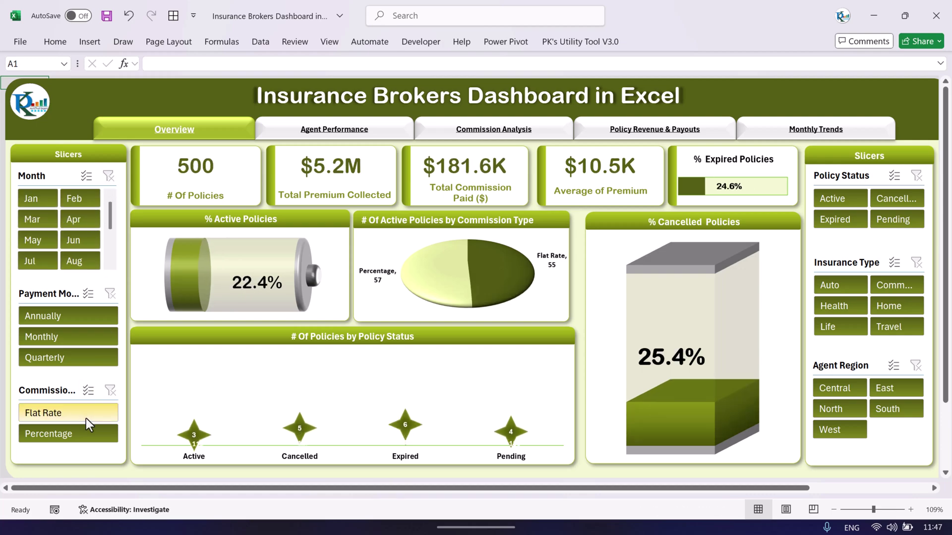
Step: Filter the Overview by Active policy status and by insurance types including Auto, Home and Life, clearing each filter after use
{"action": "left_click", "coordinate": [843, 202]}
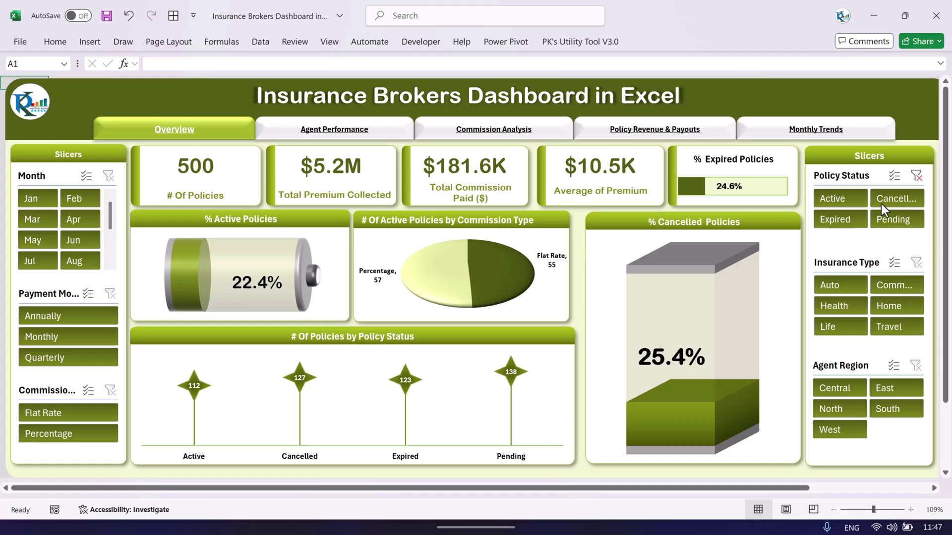
{"action": "left_click", "coordinate": [917, 177]}
{"action": "left_click", "coordinate": [885, 288]}
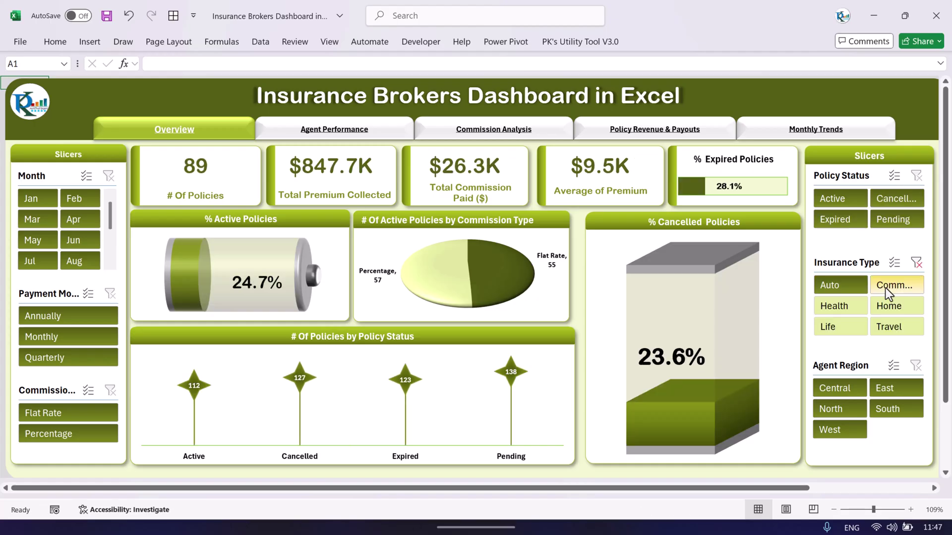
{"action": "left_click", "coordinate": [892, 308]}
{"action": "left_click", "coordinate": [840, 305]}
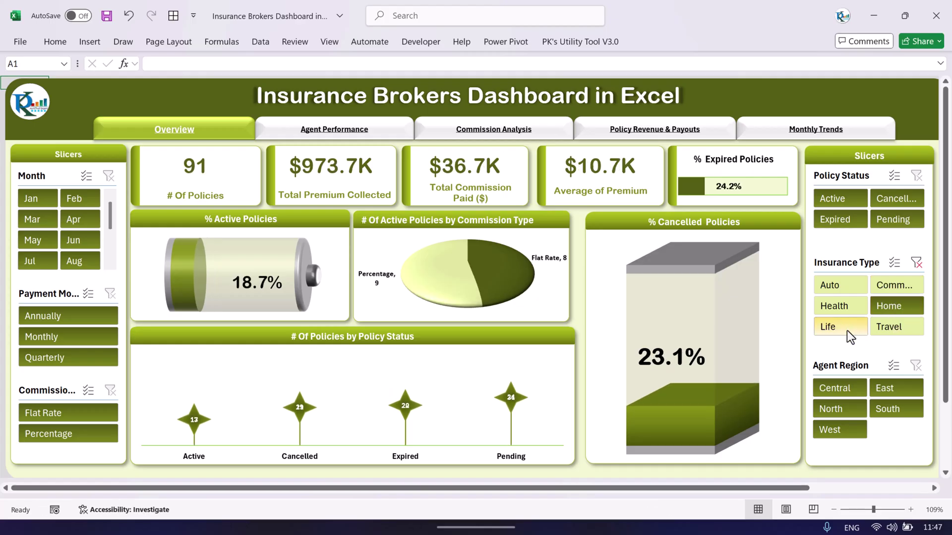
{"action": "left_click", "coordinate": [840, 327]}
{"action": "left_click", "coordinate": [917, 262]}
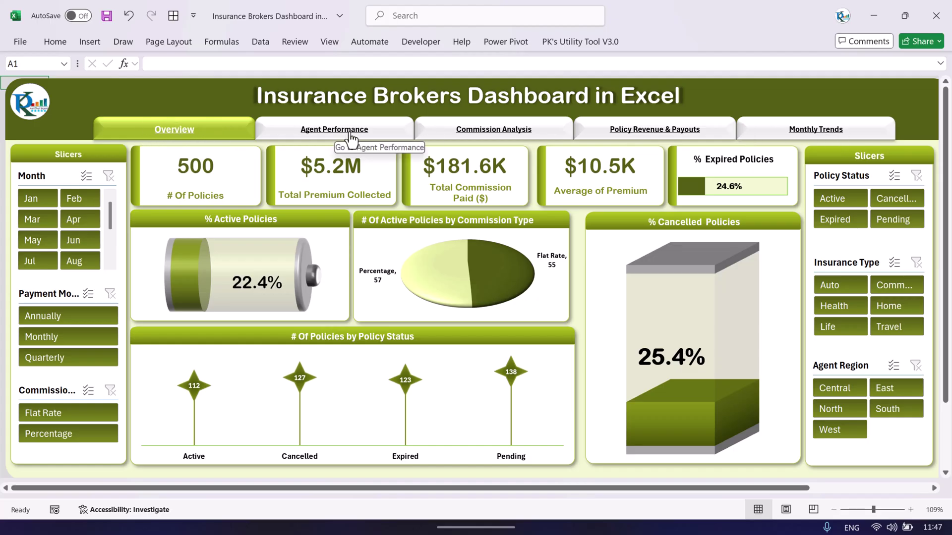
Step: On the Agent Performance page, filter the charts by the Annually, Monthly and Quarterly payment modes in turn
{"action": "left_click", "coordinate": [325, 139]}
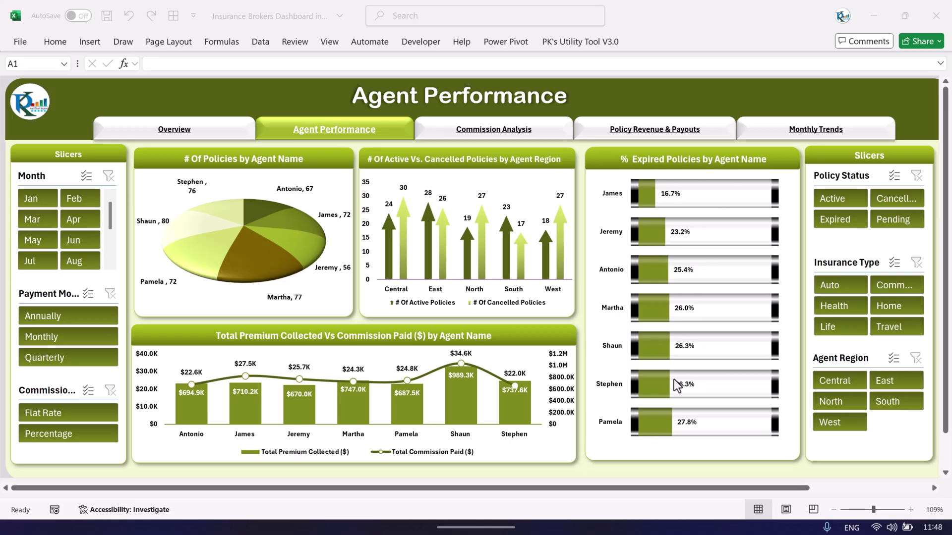
{"action": "left_click", "coordinate": [71, 318]}
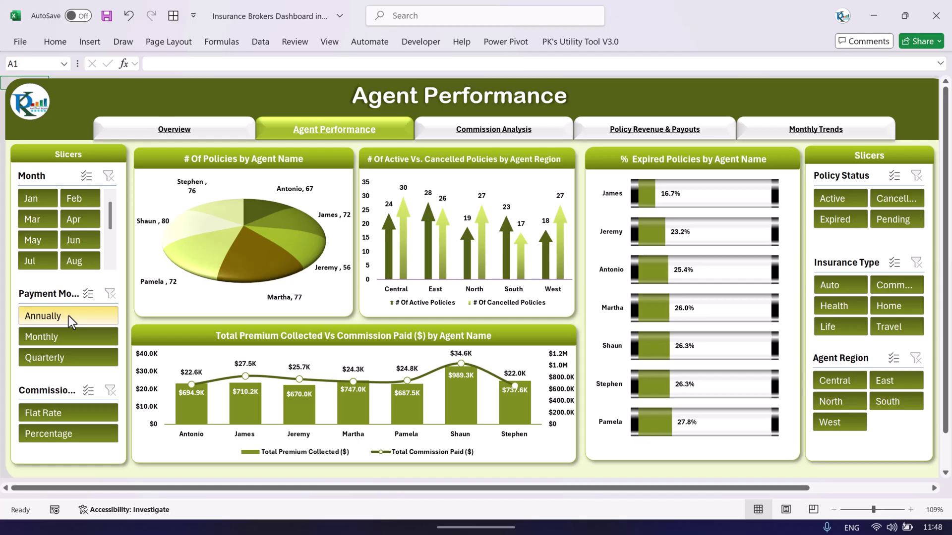
{"action": "left_click", "coordinate": [68, 317]}
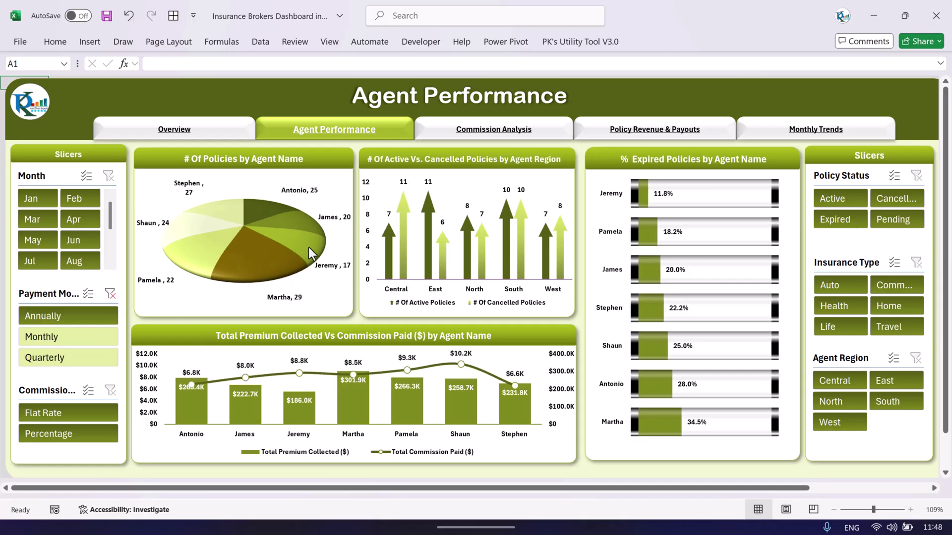
{"action": "left_click", "coordinate": [67, 339]}
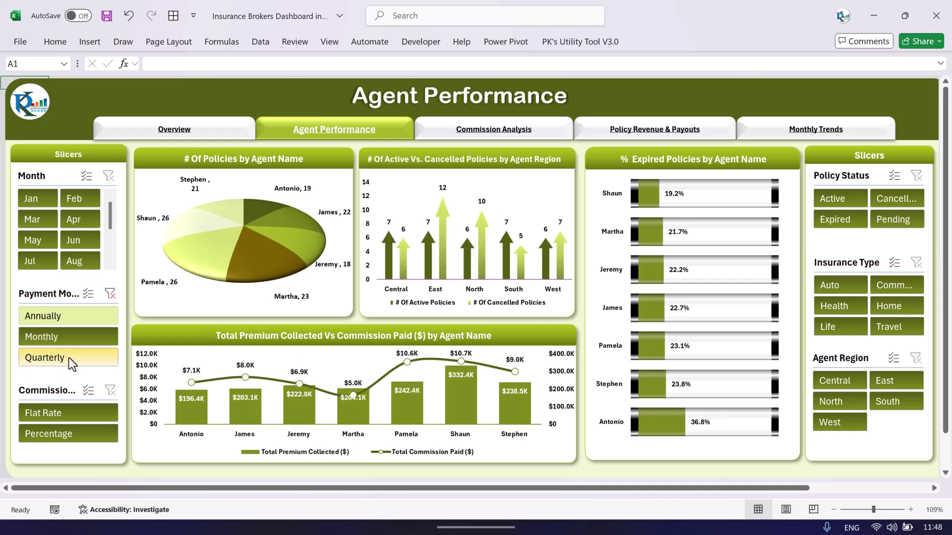
{"action": "left_click", "coordinate": [70, 358]}
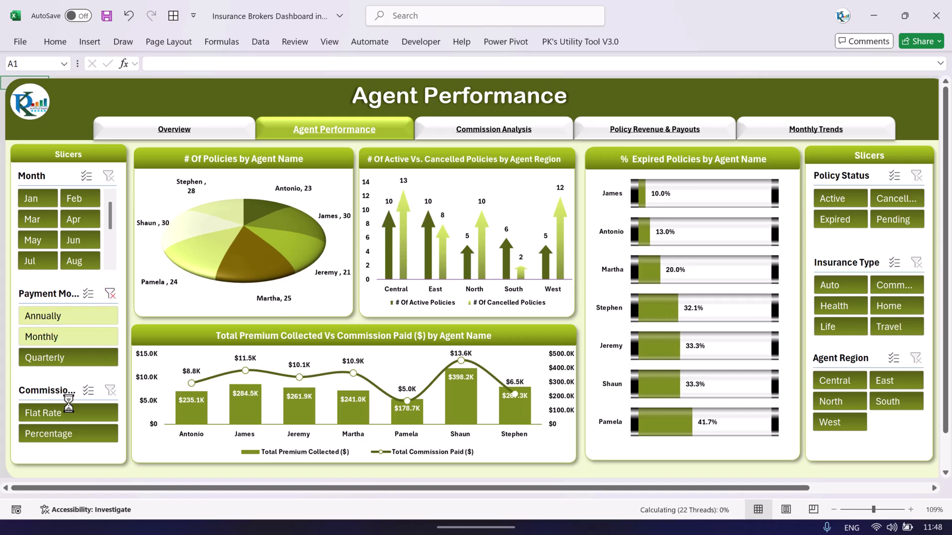
Step: Compare the Flat Rate and Percentage commission types in the agent charts, and clear the commission type filter
{"action": "left_click", "coordinate": [80, 434]}
{"action": "left_click", "coordinate": [68, 412]}
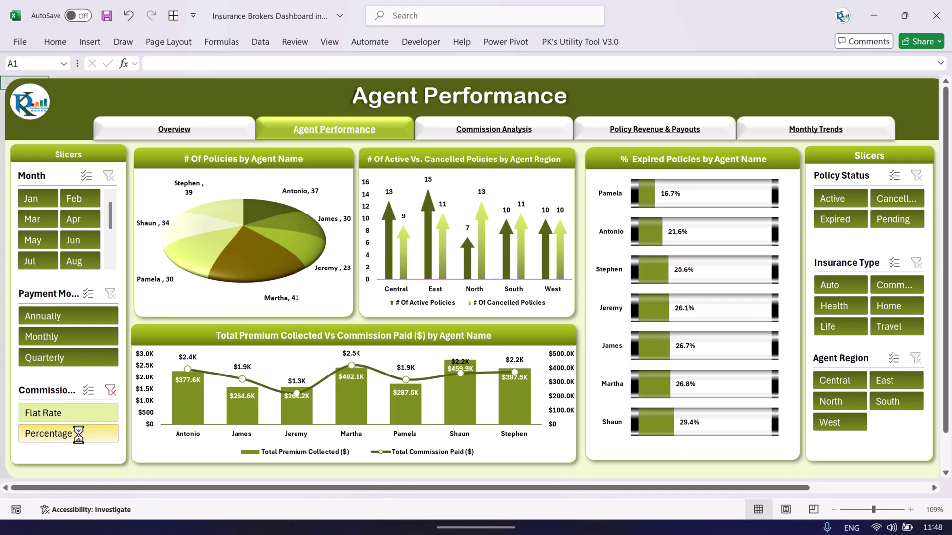
{"action": "left_click", "coordinate": [110, 392]}
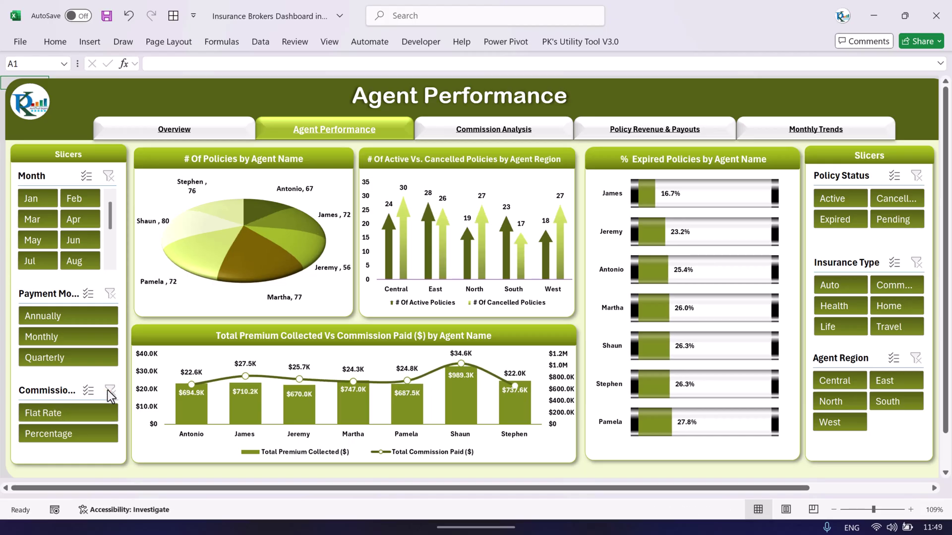
Step: On the Commission Analysis page, filter by the Annually and Monthly payment modes in turn and clear the filter
{"action": "left_click", "coordinate": [501, 140]}
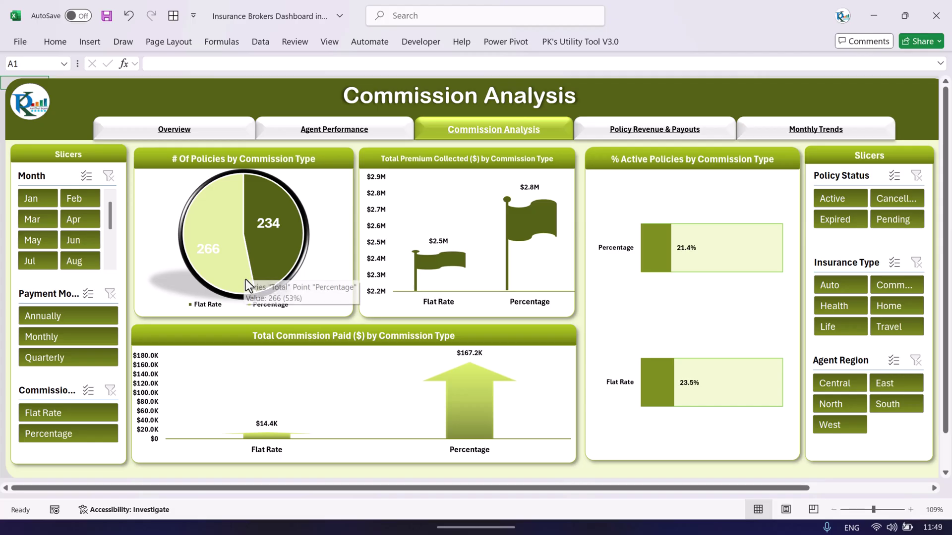
{"action": "mouse_move", "coordinate": [247, 188]}
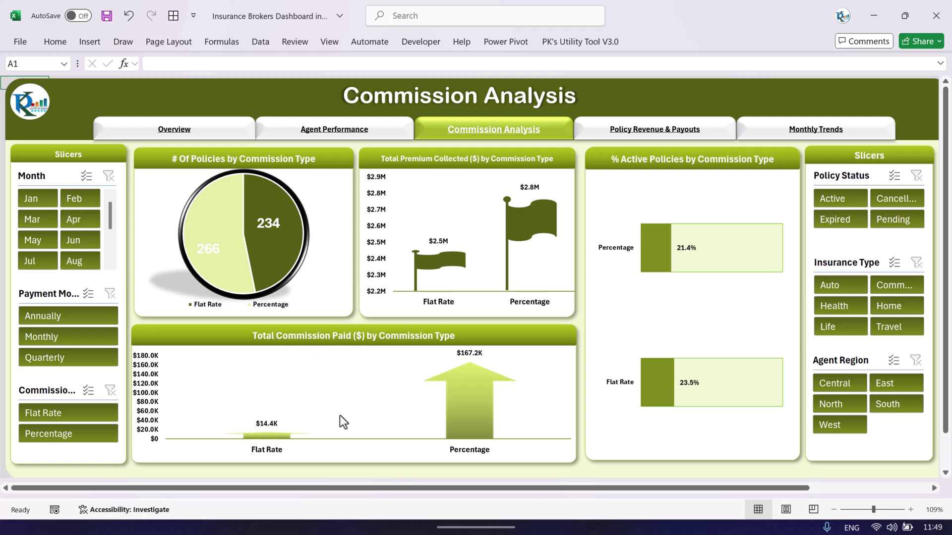
{"action": "left_click", "coordinate": [81, 323]}
{"action": "left_click", "coordinate": [76, 335]}
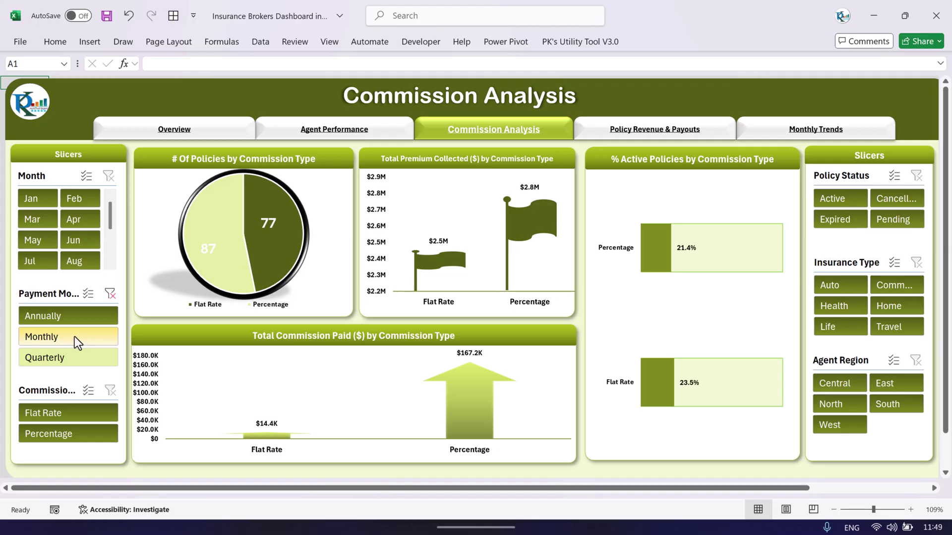
{"action": "left_click", "coordinate": [111, 294]}
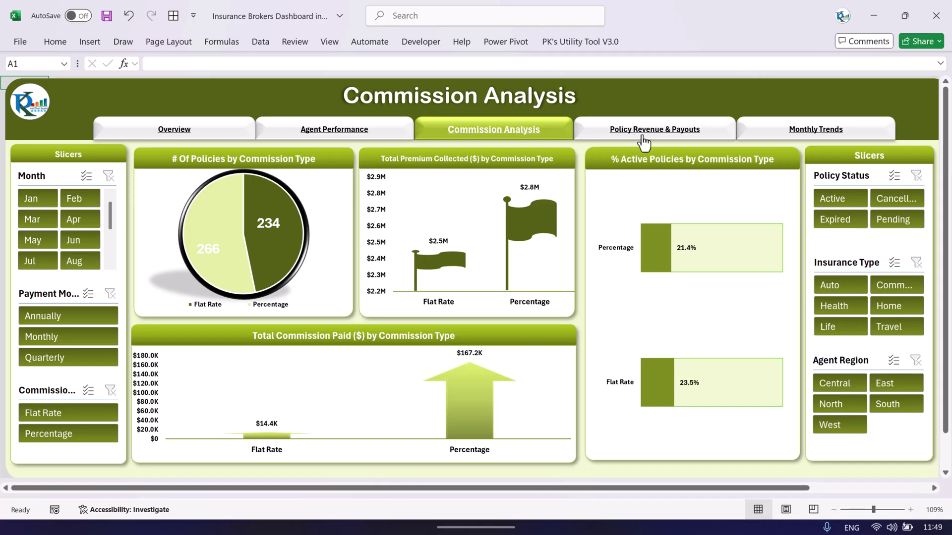
Step: On the Policy Revenue & Payouts page, filter by Mar, Apr, Aug and Jul in turn and clear the Month filter
{"action": "left_click", "coordinate": [683, 140]}
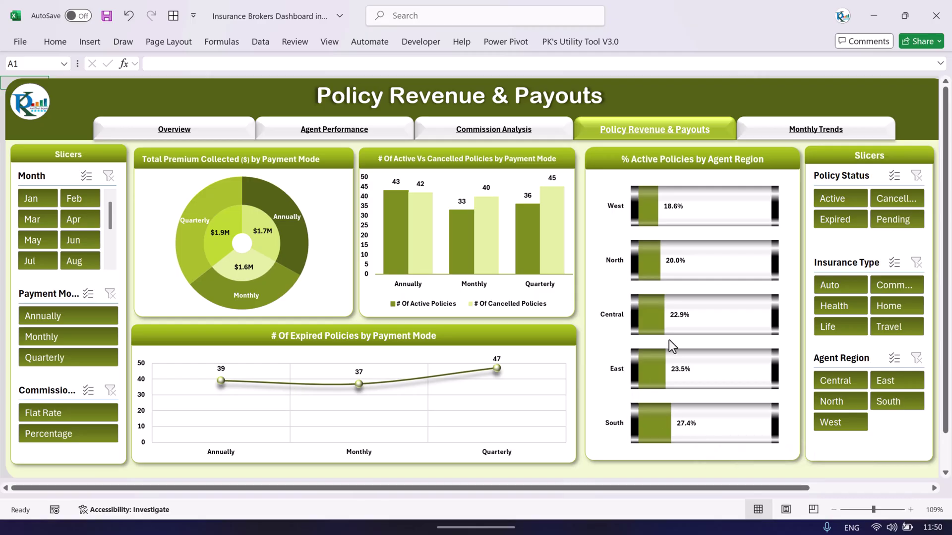
{"action": "left_click", "coordinate": [41, 216]}
{"action": "left_click", "coordinate": [77, 219]}
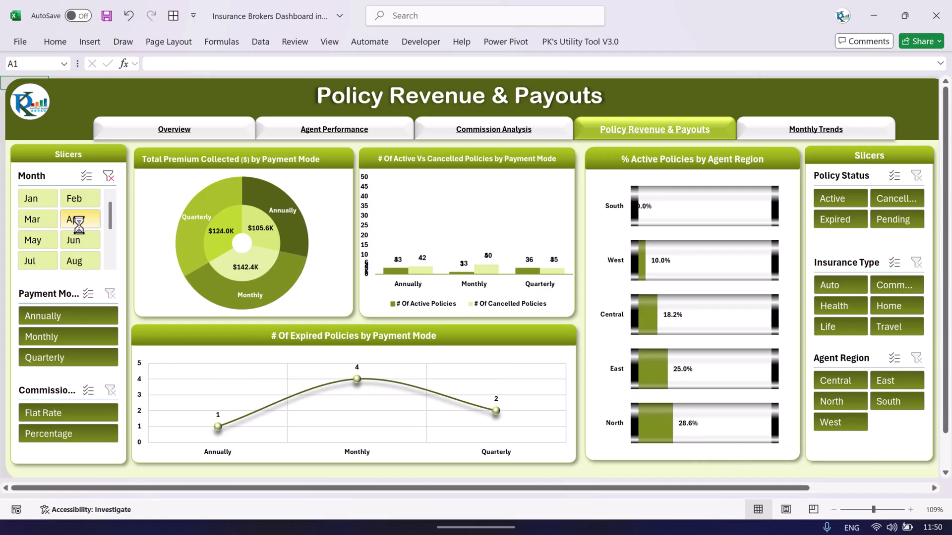
{"action": "left_click", "coordinate": [78, 258]}
{"action": "left_click", "coordinate": [29, 260]}
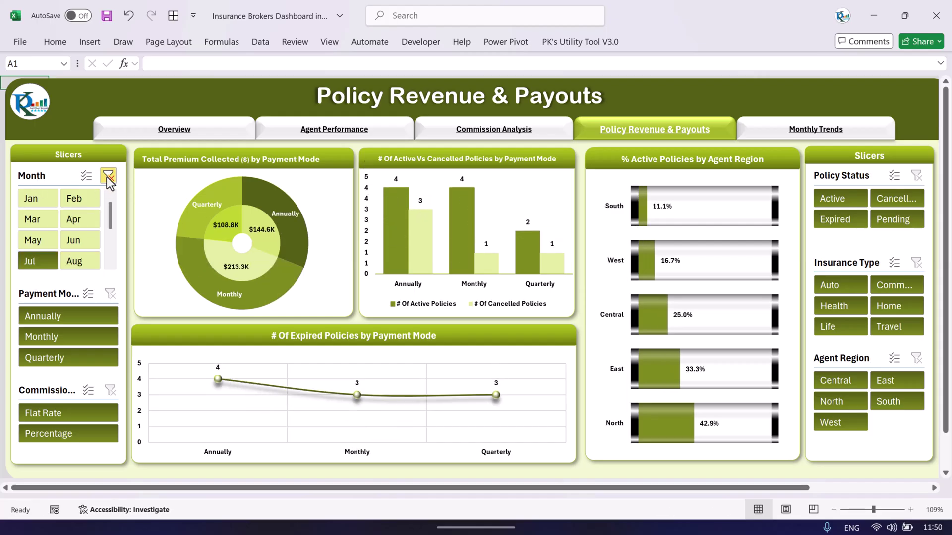
Step: Filter the revenue and payout charts by Auto, Health and Life insurance in turn, and clear the insurance type filter
{"action": "left_click", "coordinate": [851, 287]}
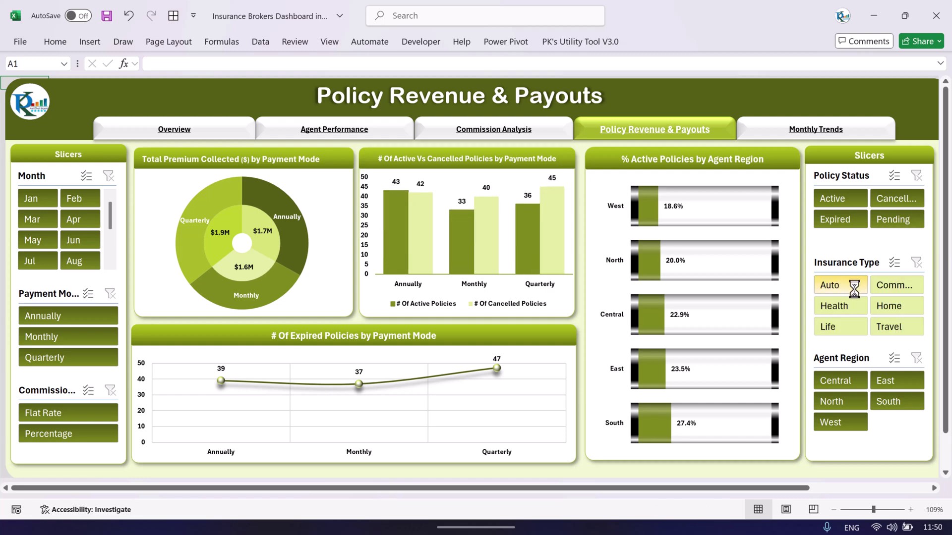
{"action": "left_click", "coordinate": [848, 307]}
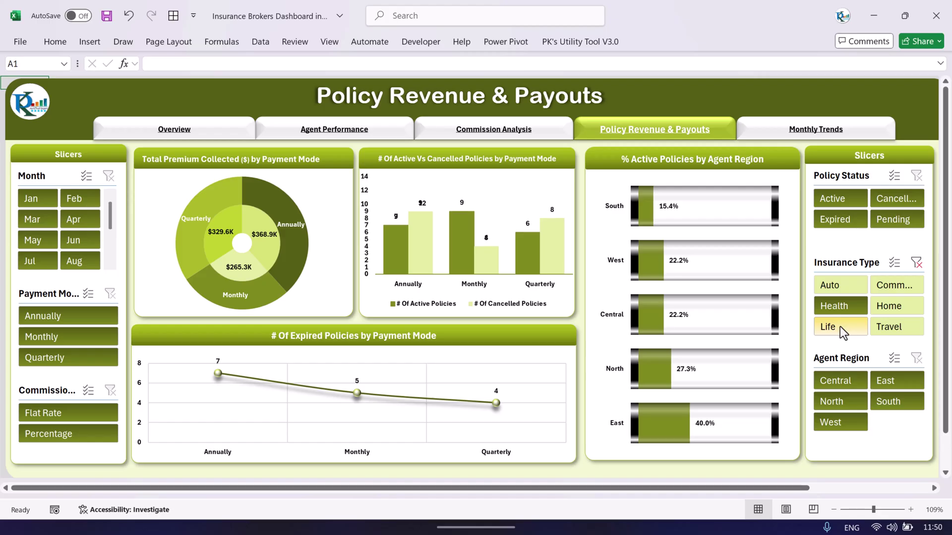
{"action": "left_click", "coordinate": [839, 326]}
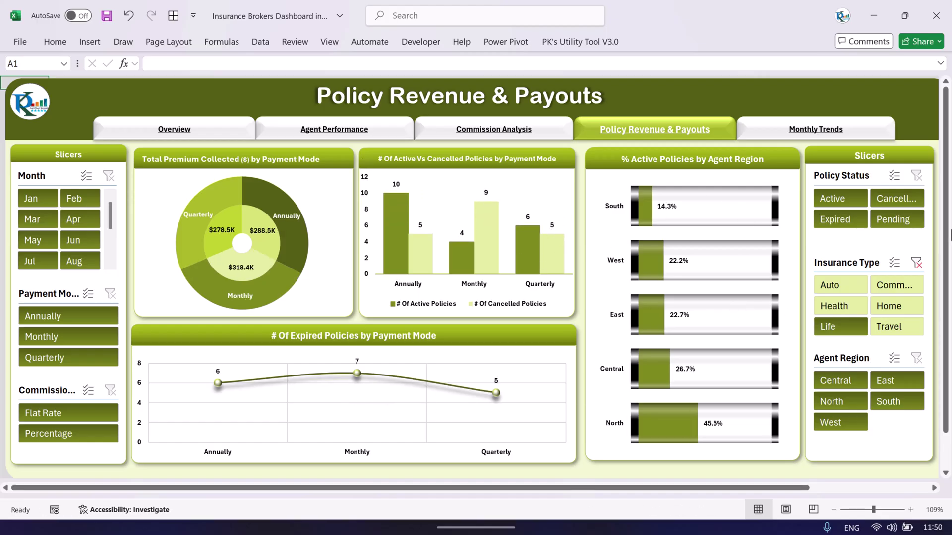
{"action": "left_click", "coordinate": [916, 263]}
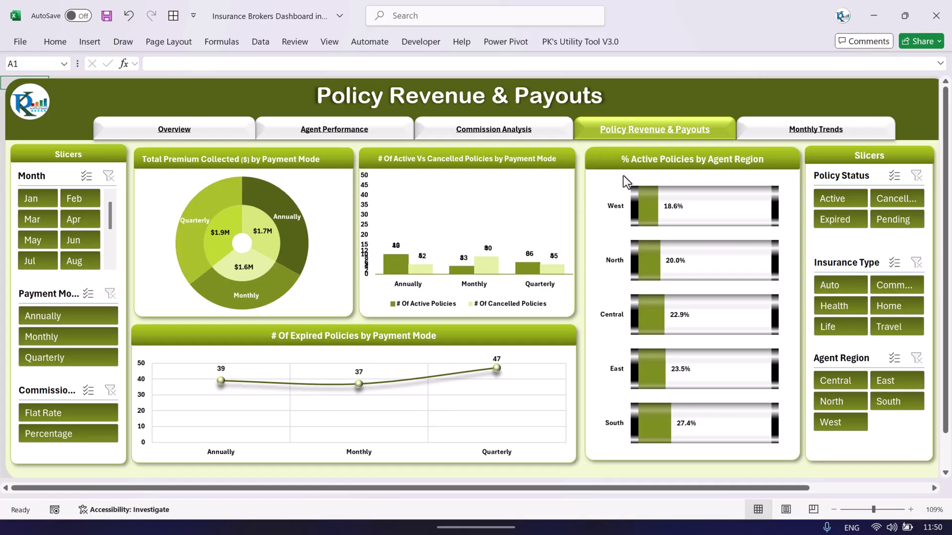
Step: On the Monthly Trends page, filter by Auto and Health insurance in turn and clear the insurance type filter
{"action": "left_click", "coordinate": [825, 140]}
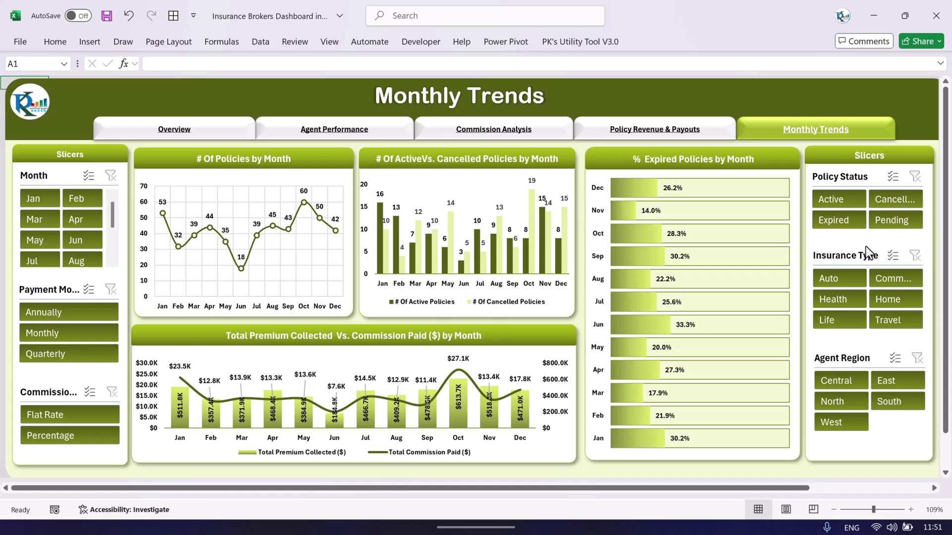
{"action": "left_click", "coordinate": [843, 281]}
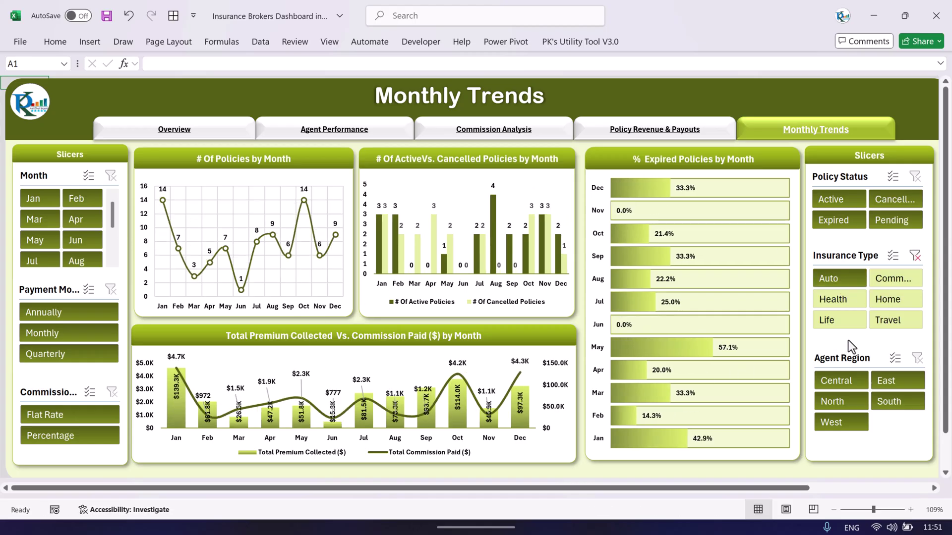
{"action": "left_click", "coordinate": [850, 305]}
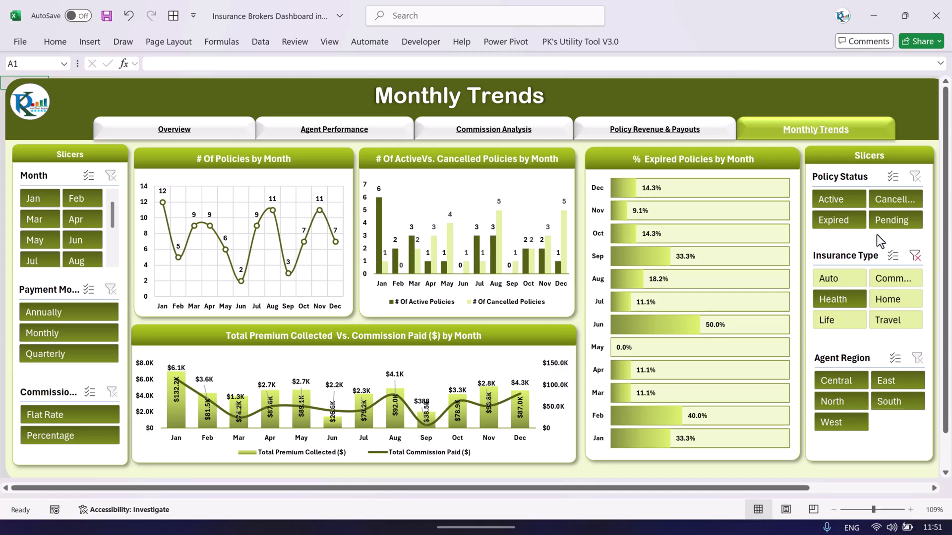
{"action": "left_click", "coordinate": [915, 258]}
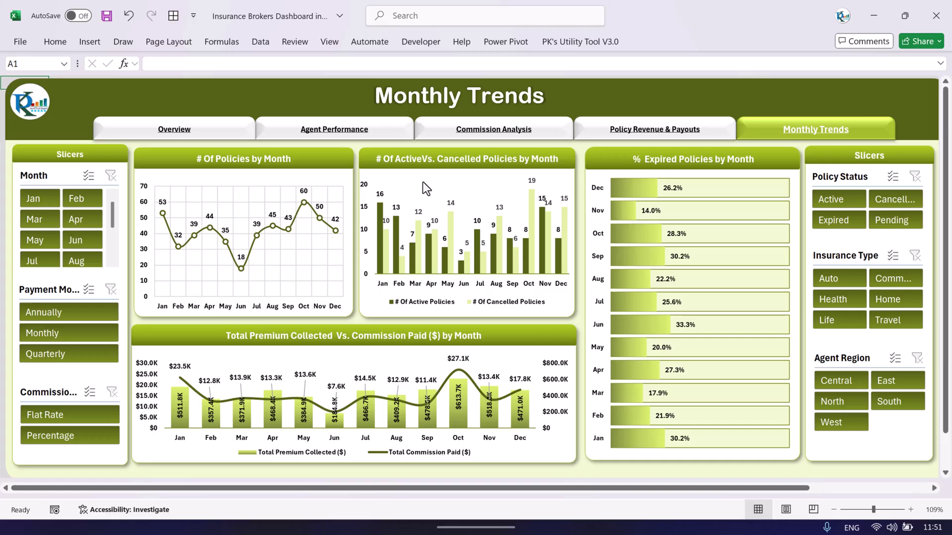
Step: Enable showing sheet tabs in the workbook's advanced display options and apply the change
{"action": "left_click", "coordinate": [21, 41]}
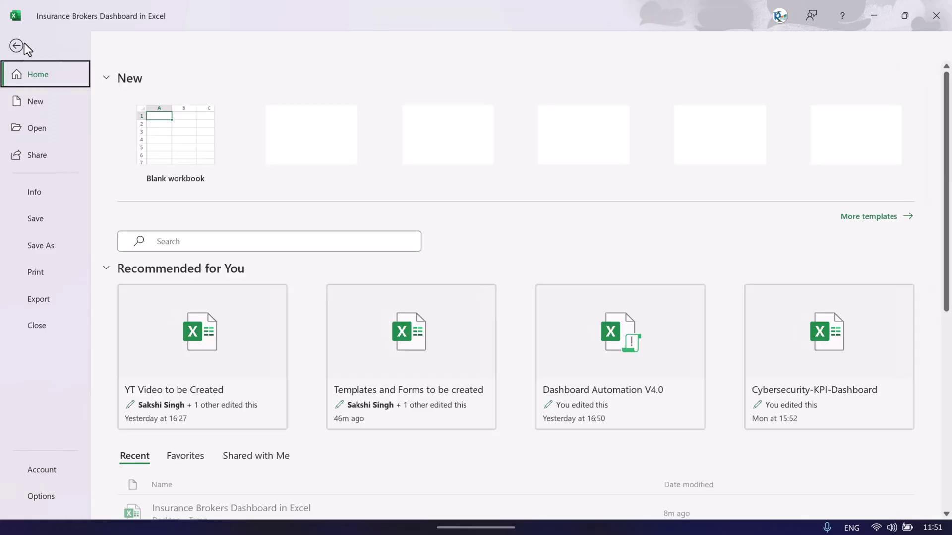
{"action": "left_click", "coordinate": [41, 496]}
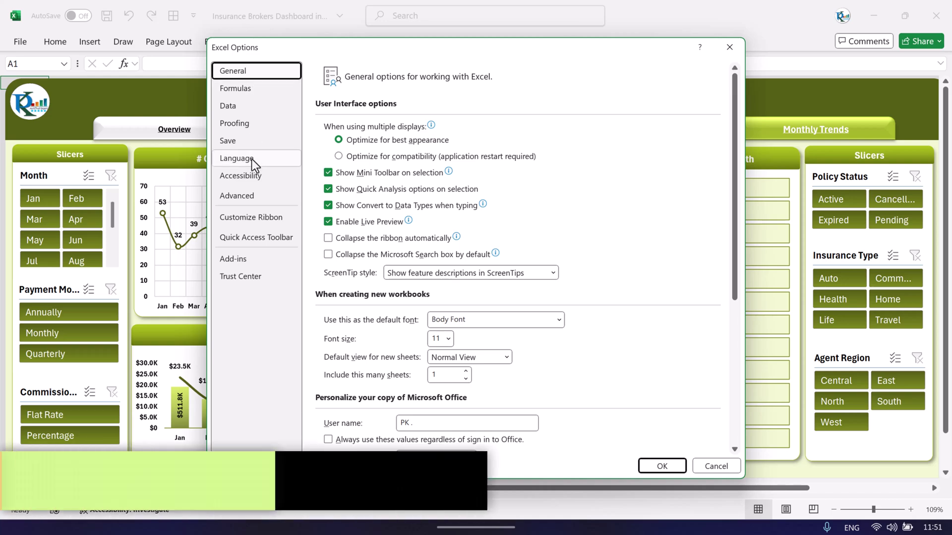
{"action": "left_click", "coordinate": [250, 194]}
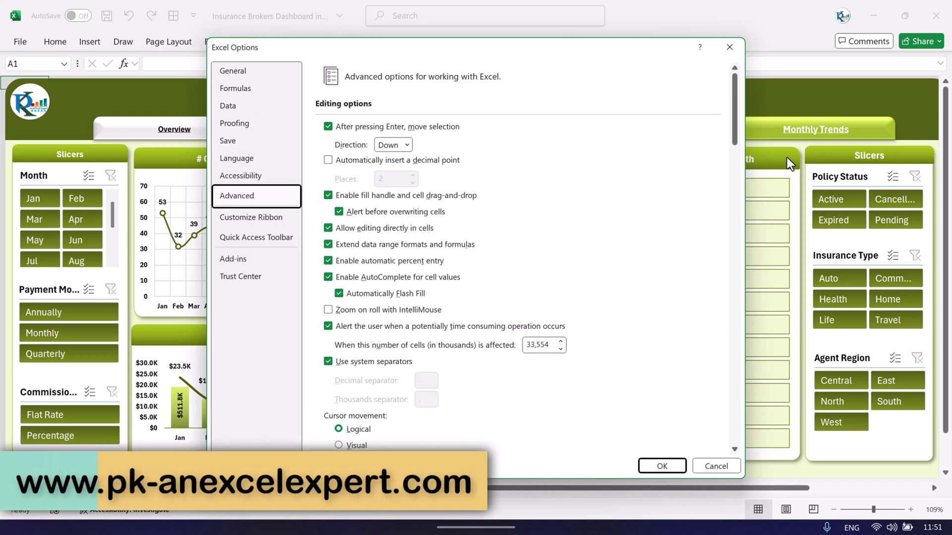
{"action": "left_click_drag", "start_coordinate": [730, 106], "coordinate": [722, 274]}
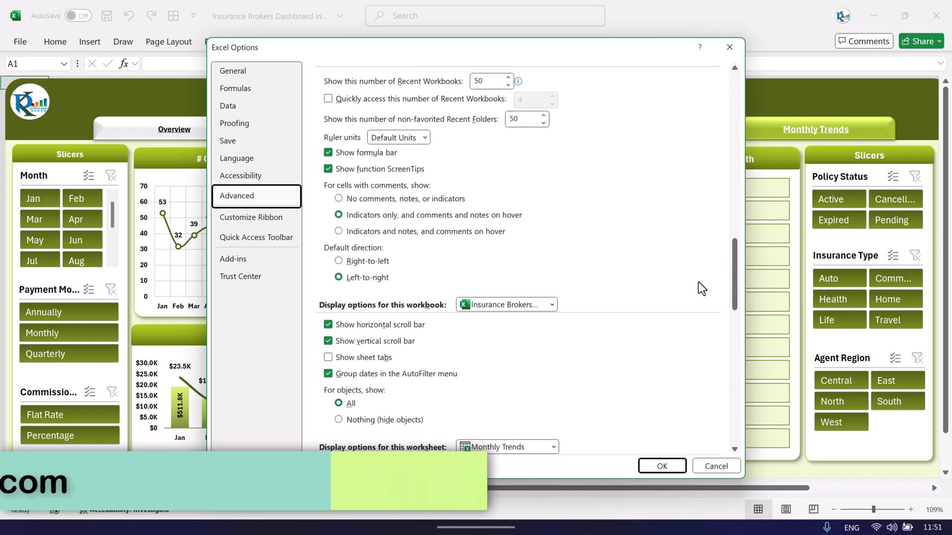
{"action": "left_click", "coordinate": [368, 358]}
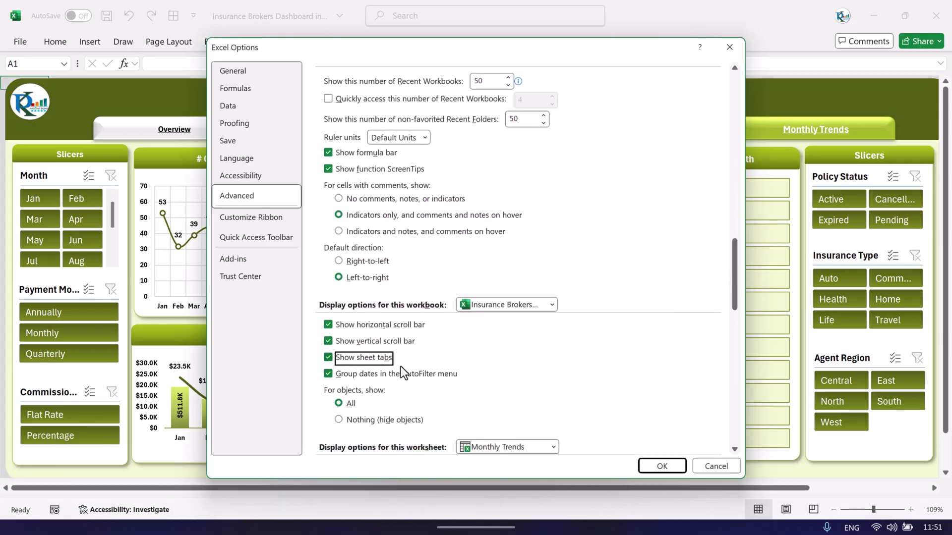
{"action": "left_click", "coordinate": [663, 466]}
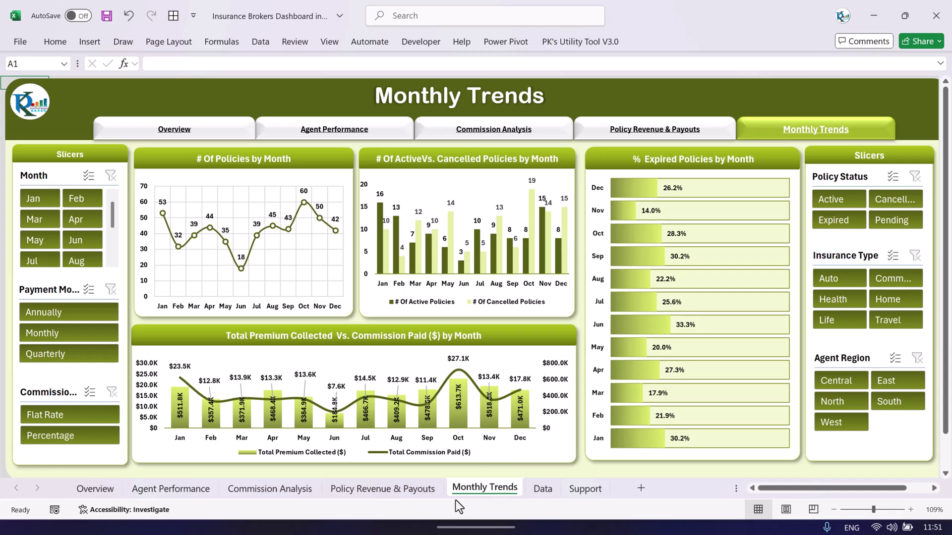
Step: View the Overview, Agent Performance, Commission Analysis, Policy Revenue & Payouts and Monthly Trends sheets in turn
{"action": "left_click", "coordinate": [93, 492]}
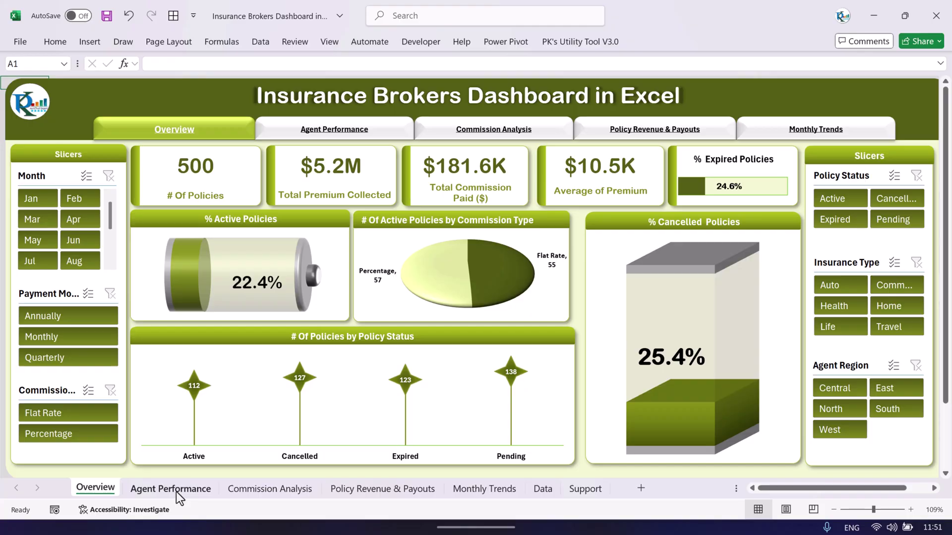
{"action": "left_click", "coordinate": [177, 492]}
{"action": "left_click", "coordinate": [271, 489]}
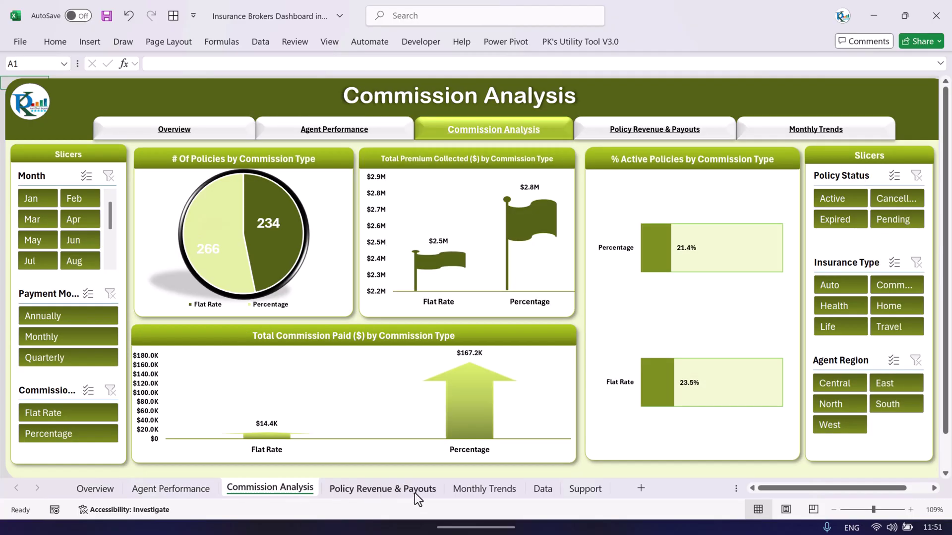
{"action": "left_click", "coordinate": [414, 493]}
{"action": "left_click", "coordinate": [504, 492]}
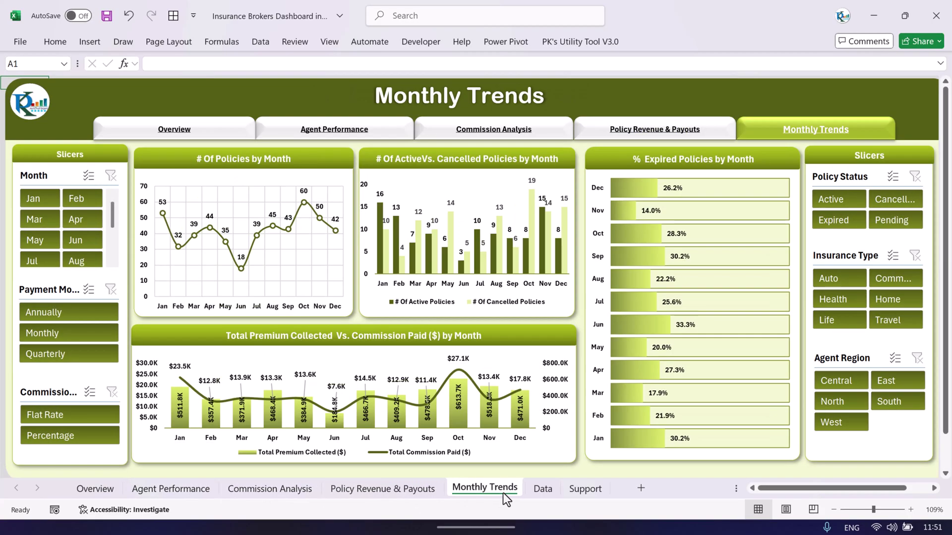
Step: Open the Data sheet and review its columns from Policy ID through Policy Start Date
{"action": "left_click", "coordinate": [545, 493]}
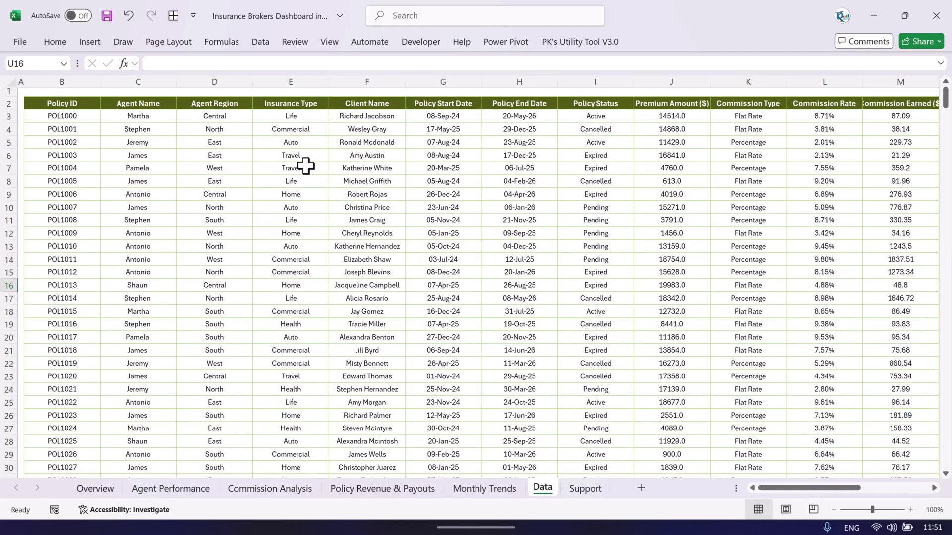
{"action": "left_click_drag", "start_coordinate": [62, 104], "coordinate": [74, 297]}
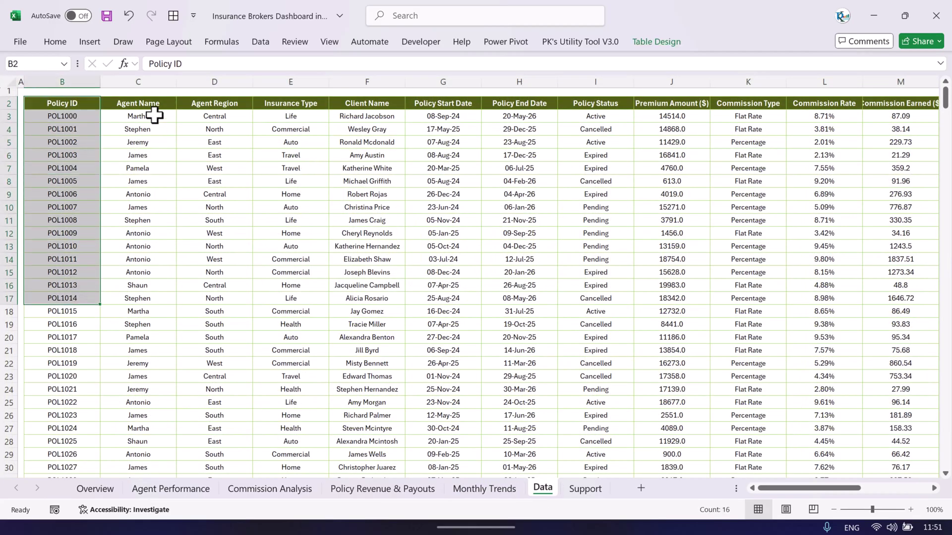
{"action": "left_click_drag", "start_coordinate": [149, 105], "coordinate": [151, 238]}
{"action": "left_click_drag", "start_coordinate": [216, 116], "coordinate": [218, 234]}
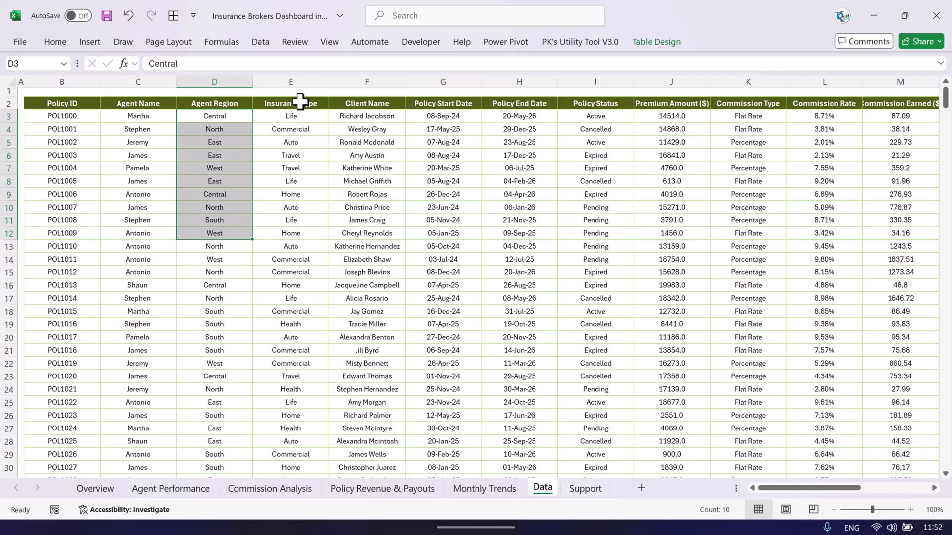
{"action": "left_click_drag", "start_coordinate": [299, 103], "coordinate": [296, 208]}
{"action": "left_click_drag", "start_coordinate": [367, 117], "coordinate": [365, 211]}
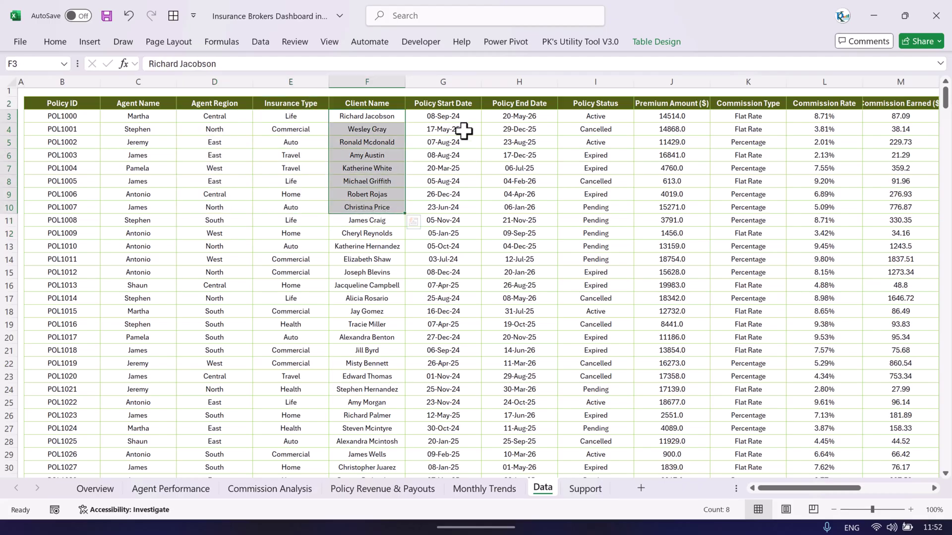
{"action": "left_click", "coordinate": [442, 117]}
Step: Review the Policy Status, Premium Amount, Commission Type and Commission Rate columns of the data table
{"action": "left_click_drag", "start_coordinate": [810, 489], "coordinate": [849, 490]}
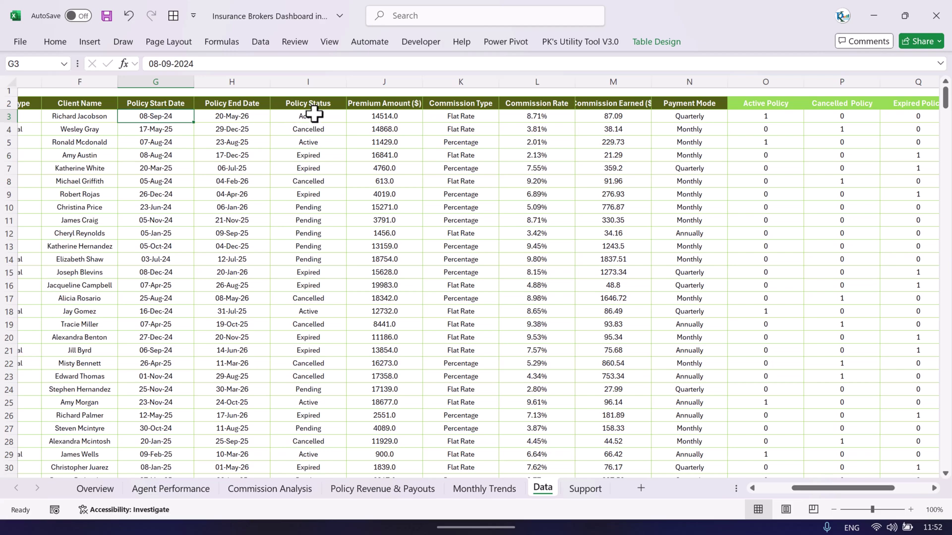
{"action": "left_click_drag", "start_coordinate": [313, 116], "coordinate": [312, 203]}
{"action": "left_click_drag", "start_coordinate": [385, 117], "coordinate": [406, 195]}
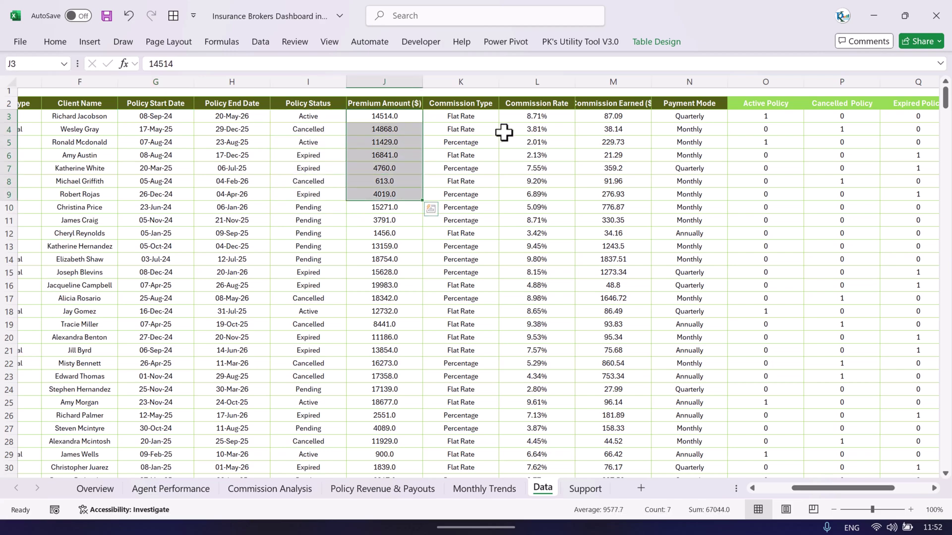
{"action": "left_click_drag", "start_coordinate": [469, 118], "coordinate": [463, 188]}
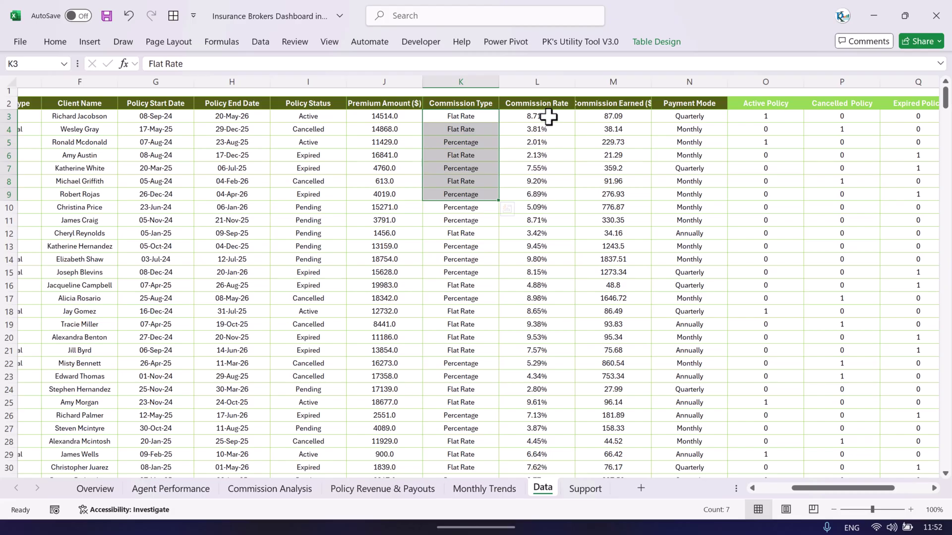
{"action": "left_click_drag", "start_coordinate": [548, 117], "coordinate": [548, 207]}
Step: Auto-fit the width of the Commission Earned ($) column and select the first Payment Mode entry
{"action": "left_click", "coordinate": [631, 117]}
{"action": "double_click", "coordinate": [651, 81]}
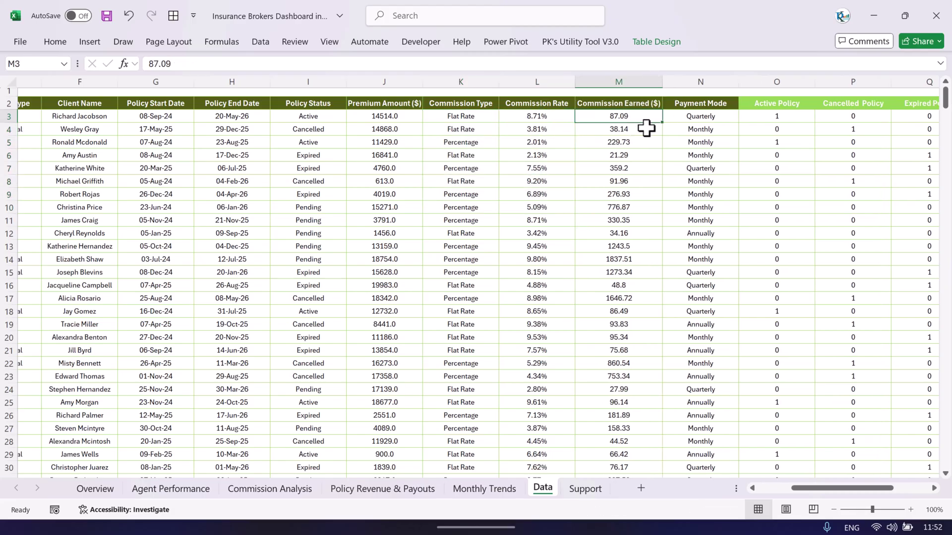
{"action": "left_click", "coordinate": [722, 118]}
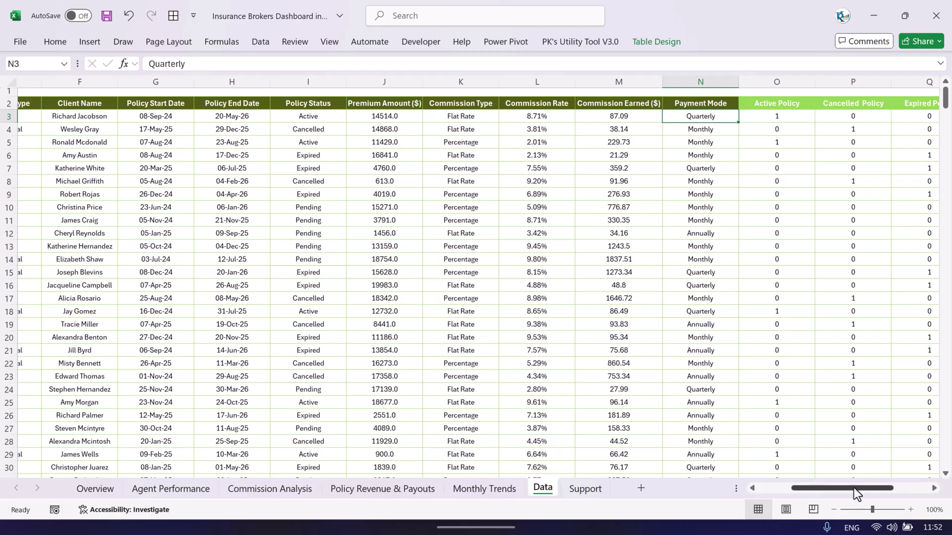
Step: Inspect the entries and formulas in the table's light-green columns, including Active Policy, Cancelled Policy, Year and Total Policy
{"action": "left_click_drag", "start_coordinate": [854, 492], "coordinate": [900, 493]}
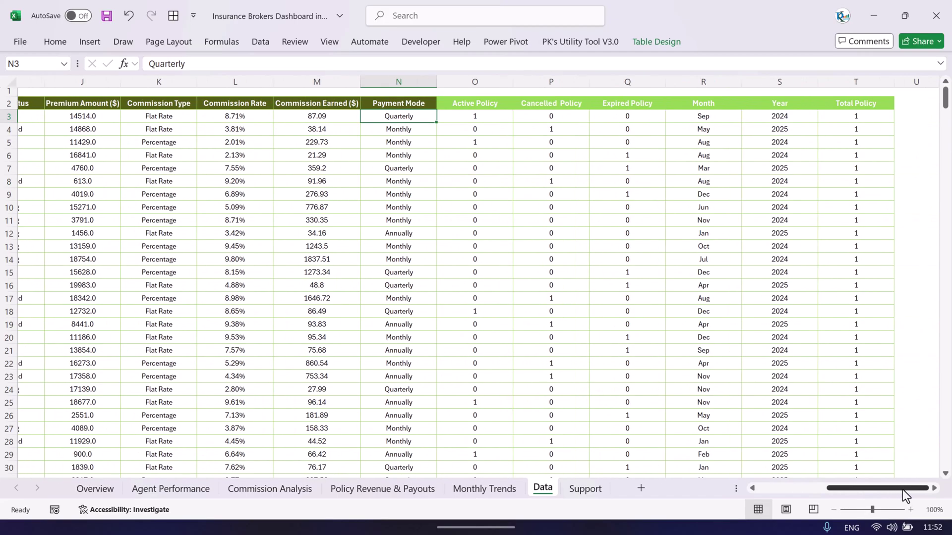
{"action": "left_click_drag", "start_coordinate": [483, 130], "coordinate": [483, 216]}
{"action": "left_click", "coordinate": [484, 116]}
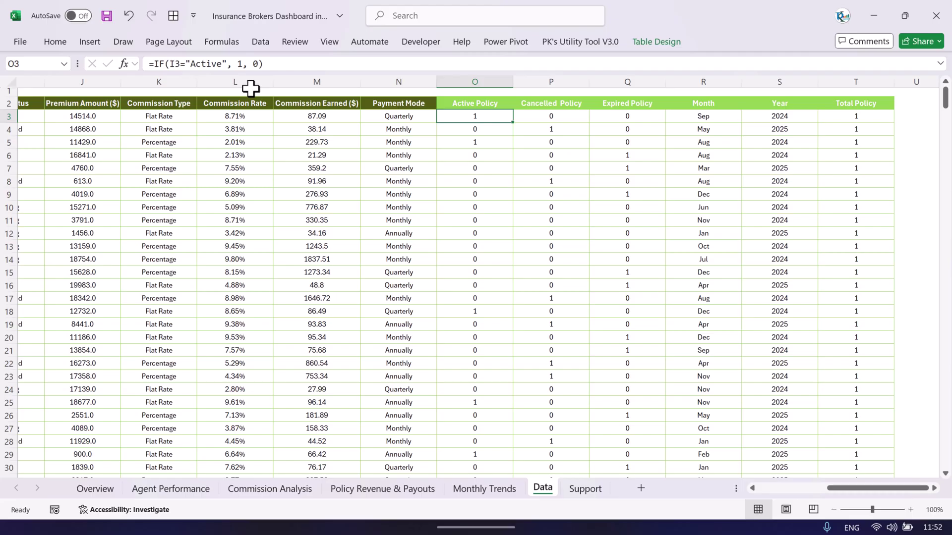
{"action": "left_click", "coordinate": [580, 119]}
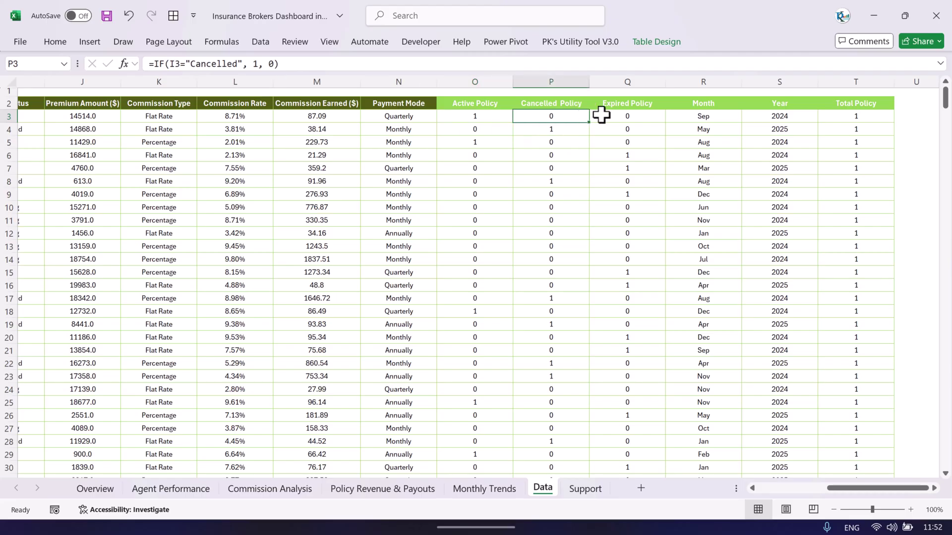
{"action": "left_click", "coordinate": [672, 117]}
{"action": "left_click", "coordinate": [788, 116]}
{"action": "left_click", "coordinate": [872, 117]}
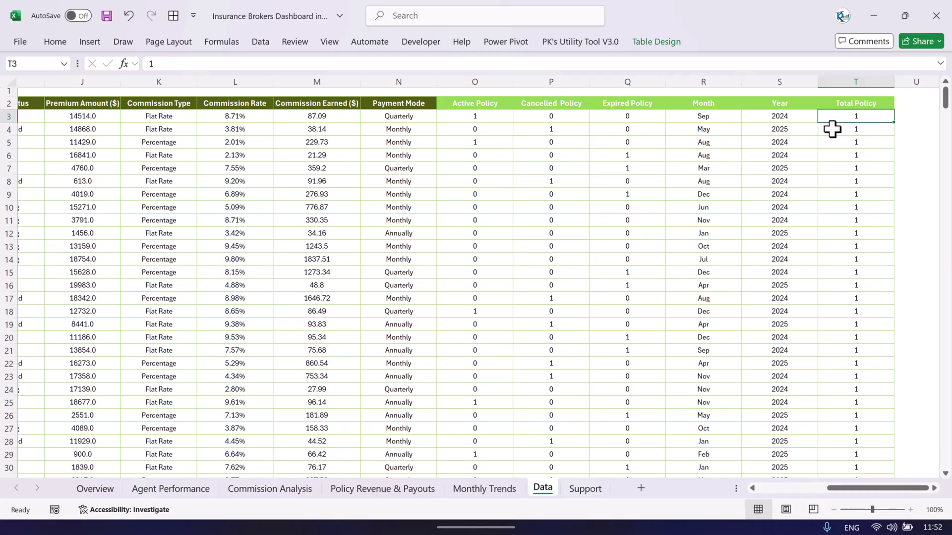
{"action": "left_click", "coordinate": [518, 128]}
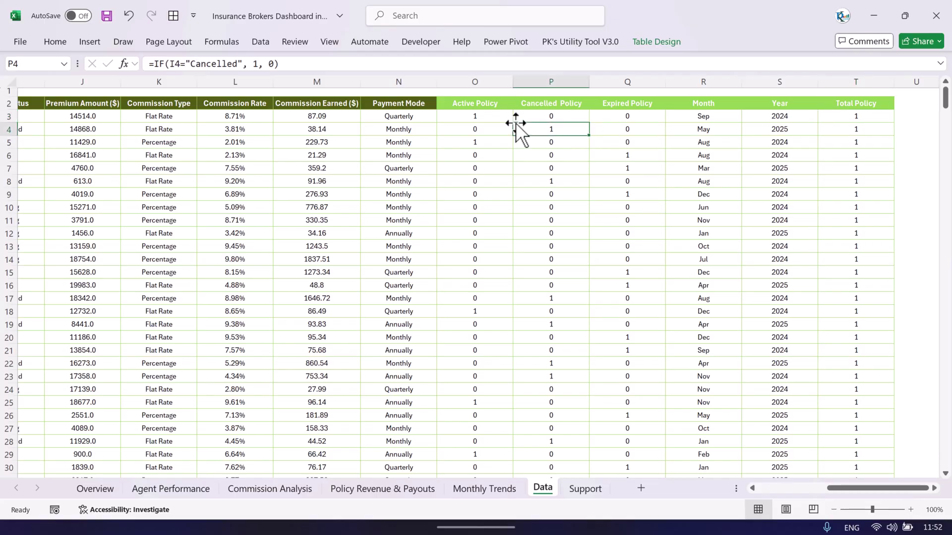
Step: Open the Support sheet and inspect the # Of Policies pivot table
{"action": "left_click", "coordinate": [583, 490]}
{"action": "left_click", "coordinate": [434, 300]}
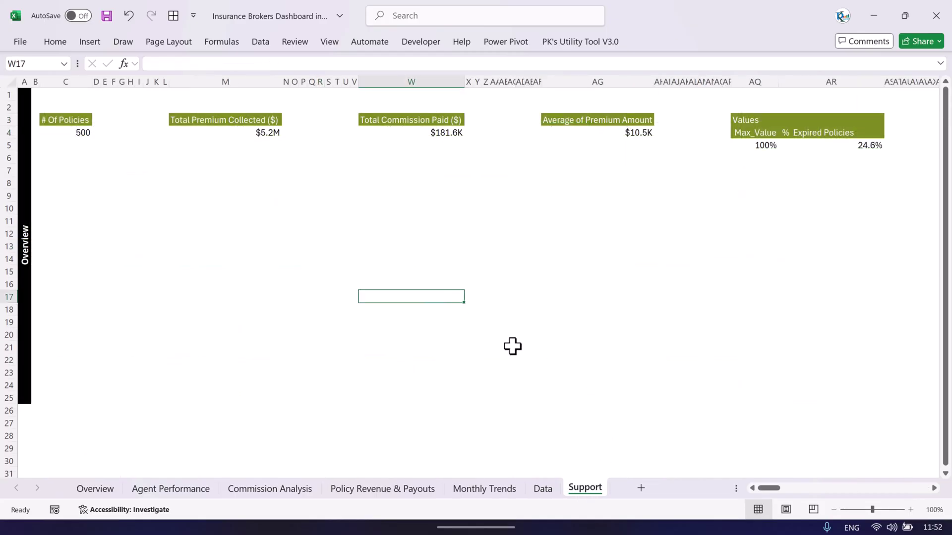
{"action": "left_click", "coordinate": [60, 118]}
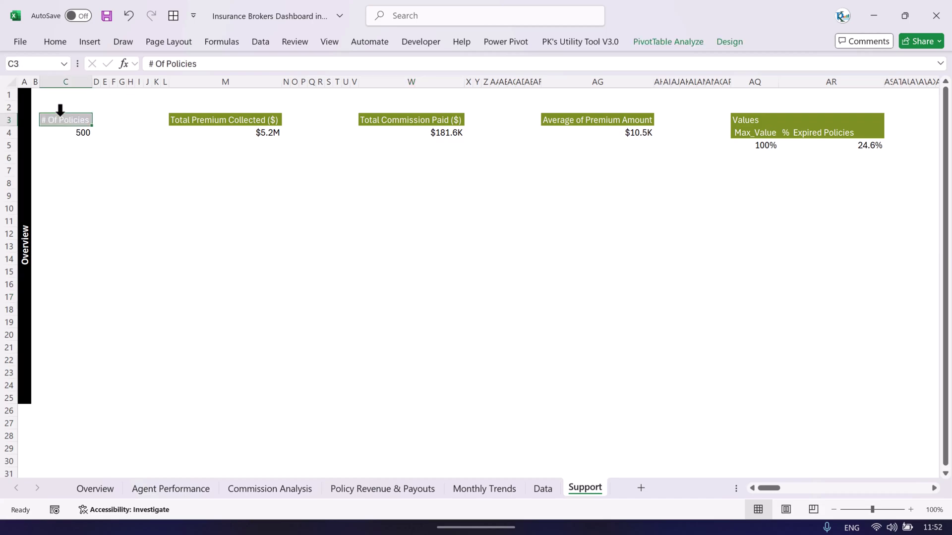
{"action": "left_click", "coordinate": [53, 144]}
Step: Revisit the five dashboard sheets in order, from Overview to Monthly Trends
{"action": "left_click", "coordinate": [97, 492]}
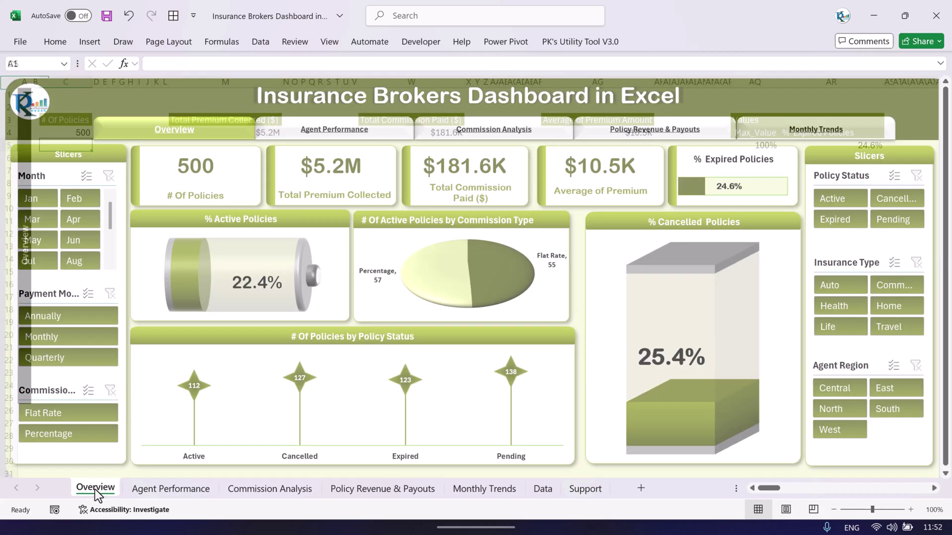
{"action": "left_click", "coordinate": [180, 492]}
{"action": "left_click", "coordinate": [258, 489]}
{"action": "left_click", "coordinate": [353, 488]}
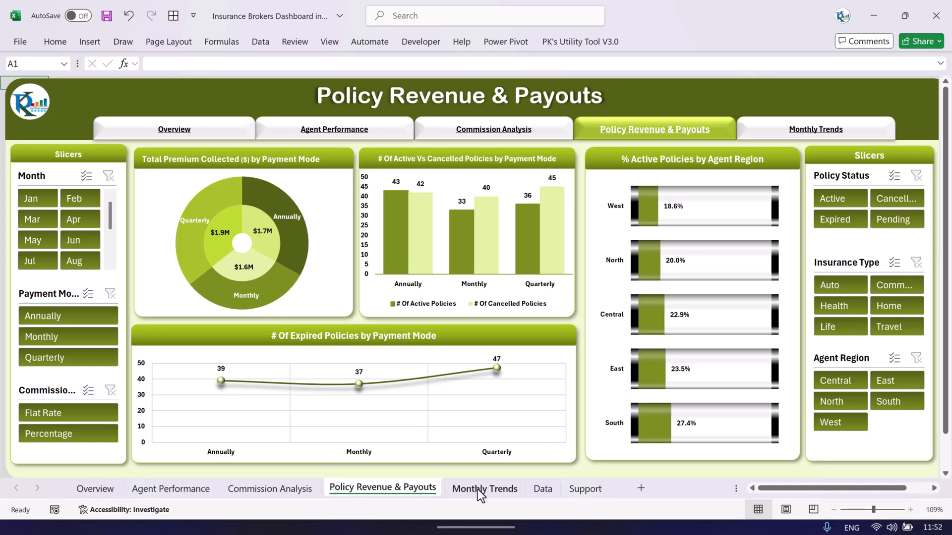
{"action": "left_click", "coordinate": [483, 490]}
Step: Return to the Support sheet and examine the Overview section's row of summary pivot tables
{"action": "left_click", "coordinate": [577, 489]}
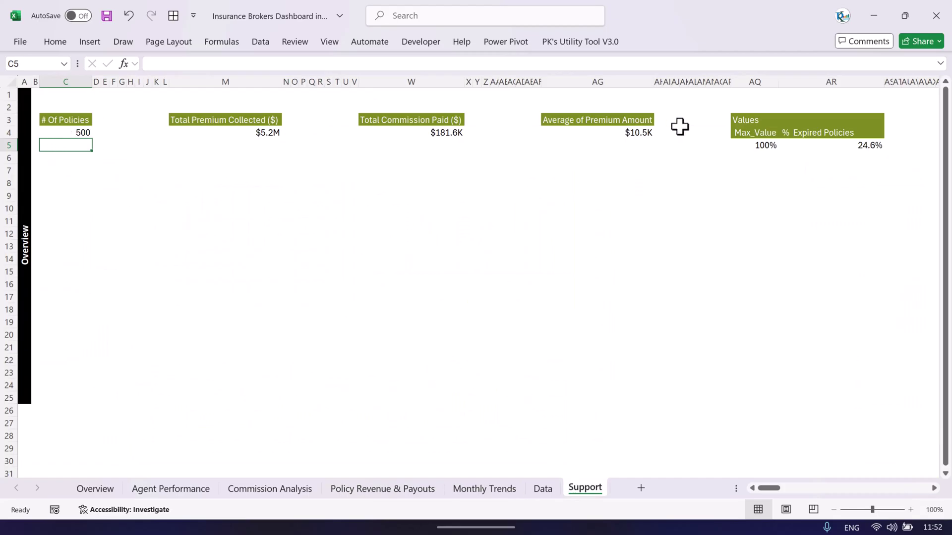
{"action": "left_click", "coordinate": [70, 130]}
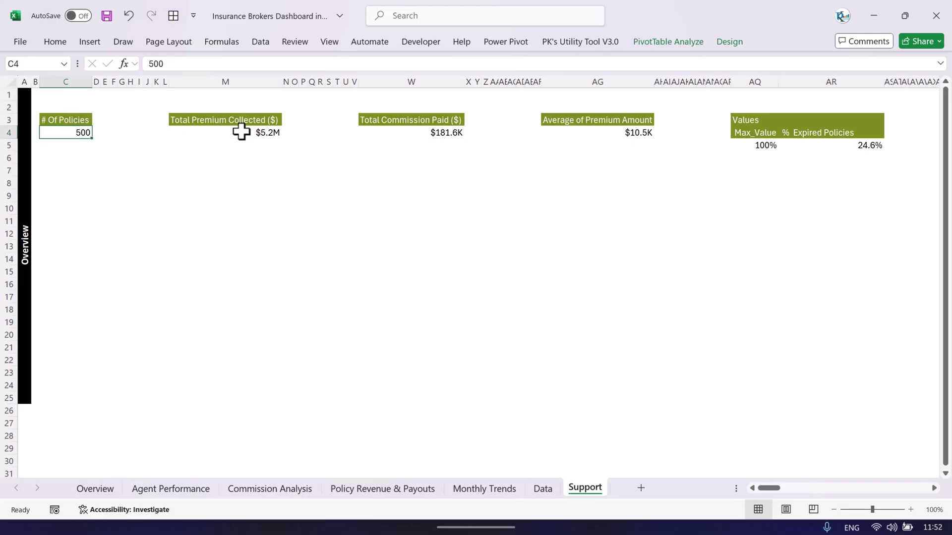
{"action": "mouse_move", "coordinate": [242, 131]}
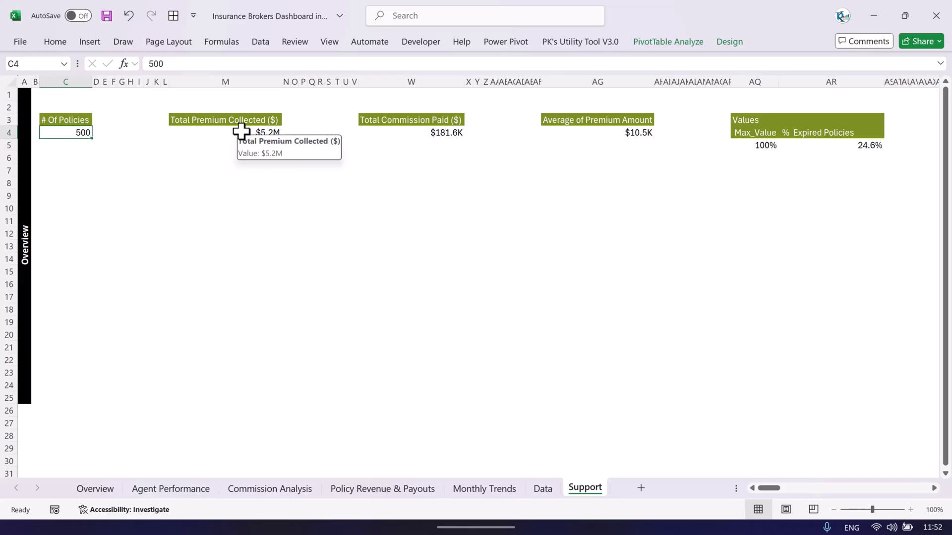
{"action": "left_click", "coordinate": [22, 248]}
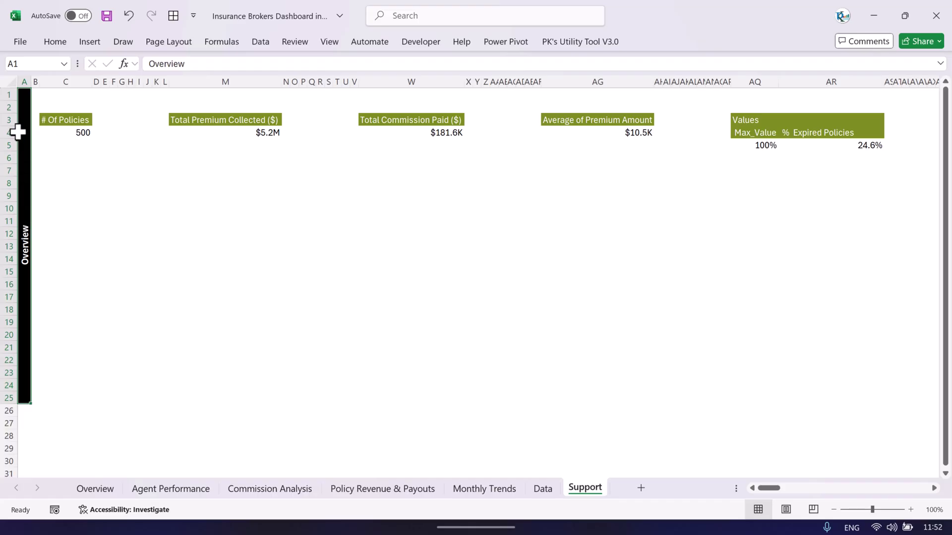
{"action": "left_click", "coordinate": [65, 123]}
{"action": "left_click_drag", "start_coordinate": [638, 127], "coordinate": [784, 138]}
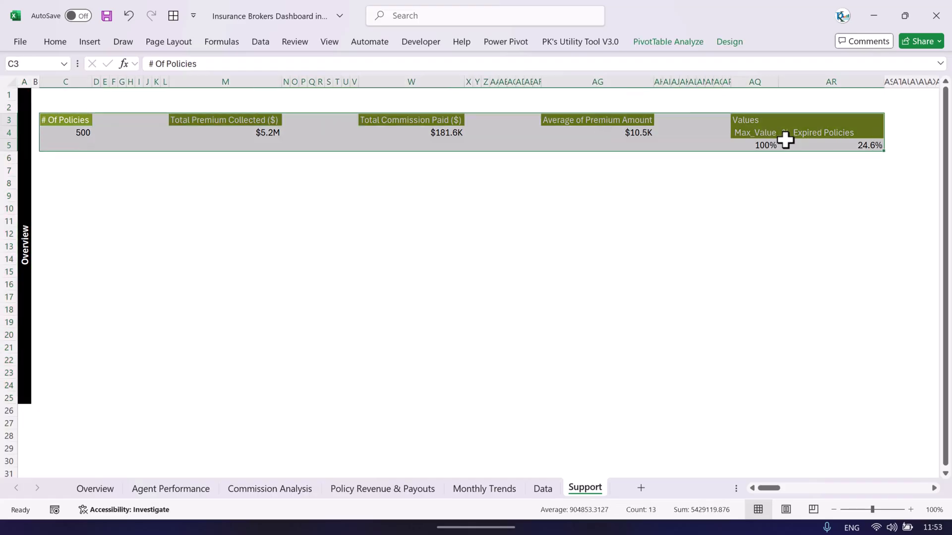
{"action": "left_click", "coordinate": [140, 219]}
Step: Go through the Overview pivots individually: policy count, premium collected, commission paid, average premium and expired policies percentage
{"action": "left_click", "coordinate": [28, 237]}
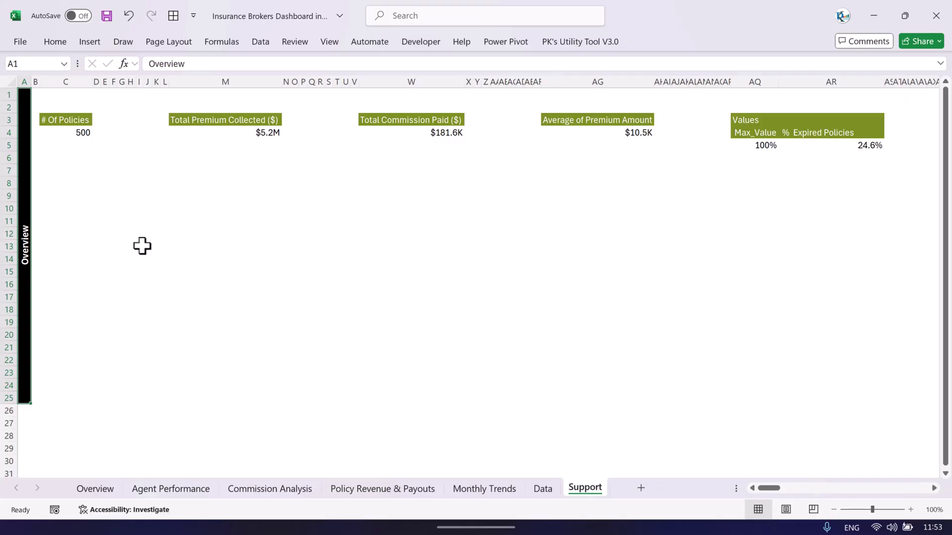
{"action": "left_click", "coordinate": [72, 121]}
{"action": "left_click", "coordinate": [74, 110]}
{"action": "left_click", "coordinate": [165, 158]}
{"action": "left_click_drag", "start_coordinate": [265, 122], "coordinate": [272, 134]}
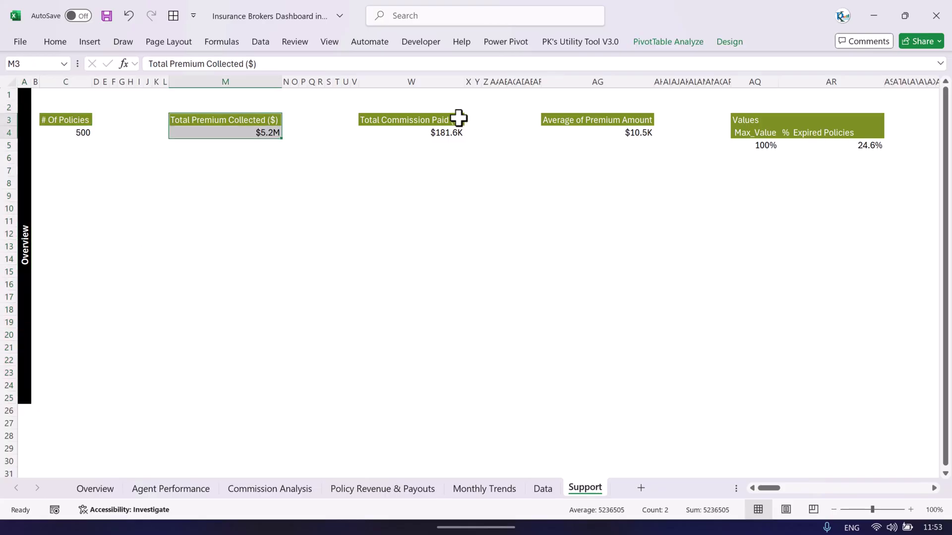
{"action": "left_click_drag", "start_coordinate": [455, 119], "coordinate": [456, 132]}
{"action": "left_click_drag", "start_coordinate": [624, 120], "coordinate": [629, 130]}
{"action": "left_click_drag", "start_coordinate": [753, 145], "coordinate": [790, 127]}
{"action": "left_click", "coordinate": [576, 132]}
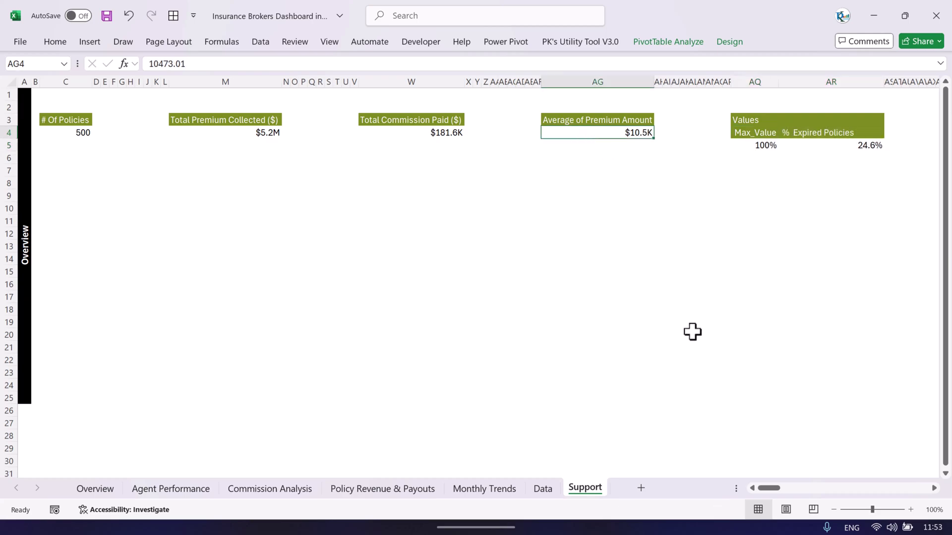
Step: Examine the pivot tables in the Support sheet's Agent Performance section
{"action": "left_click_drag", "start_coordinate": [771, 490], "coordinate": [816, 489]}
{"action": "left_click", "coordinate": [636, 253]}
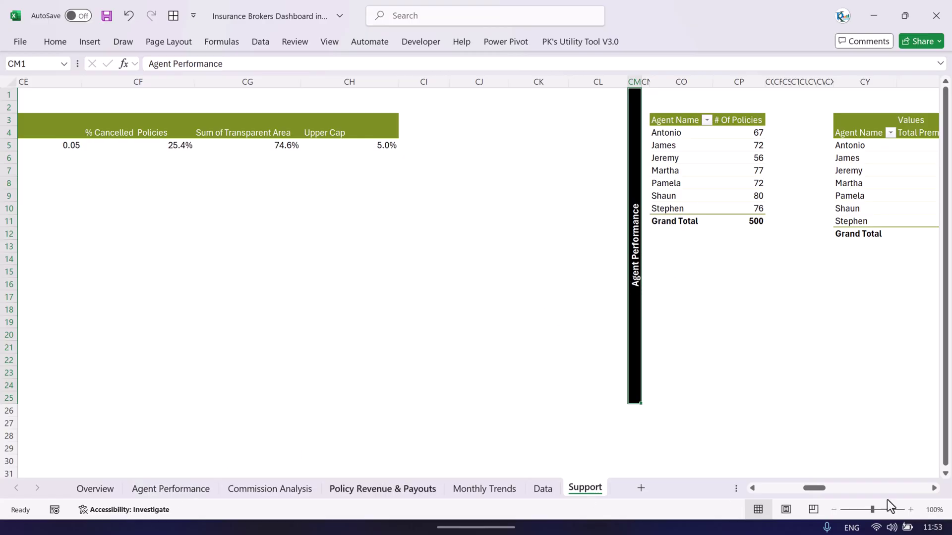
{"action": "left_click_drag", "start_coordinate": [817, 489], "coordinate": [827, 490]}
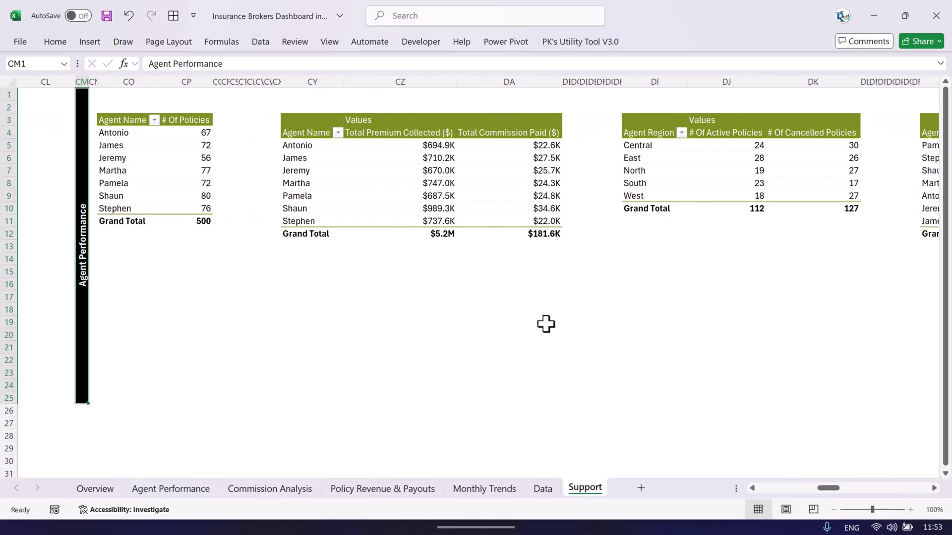
{"action": "left_click_drag", "start_coordinate": [180, 170], "coordinate": [937, 178]}
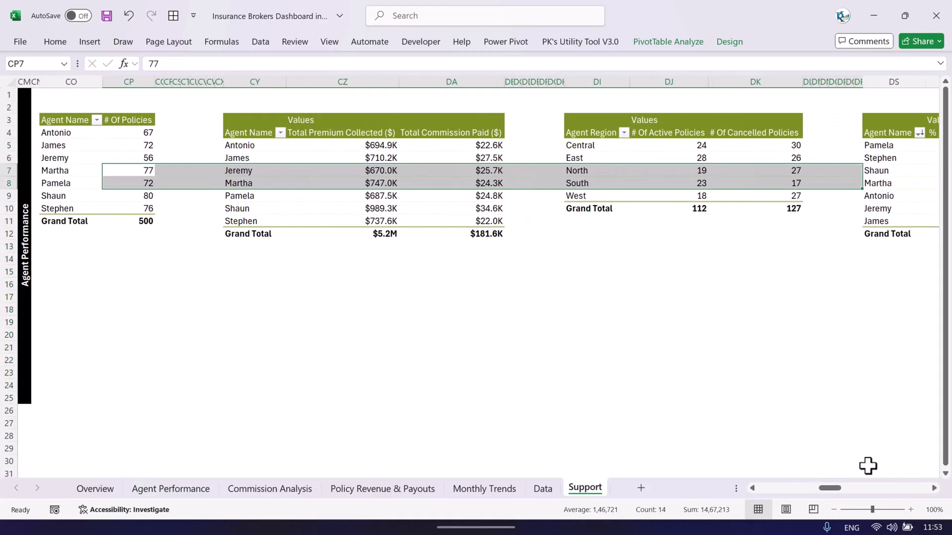
Step: Examine the pivot tables in the Support sheet's Commission Analysis section
{"action": "left_click_drag", "start_coordinate": [832, 490], "coordinate": [848, 490]}
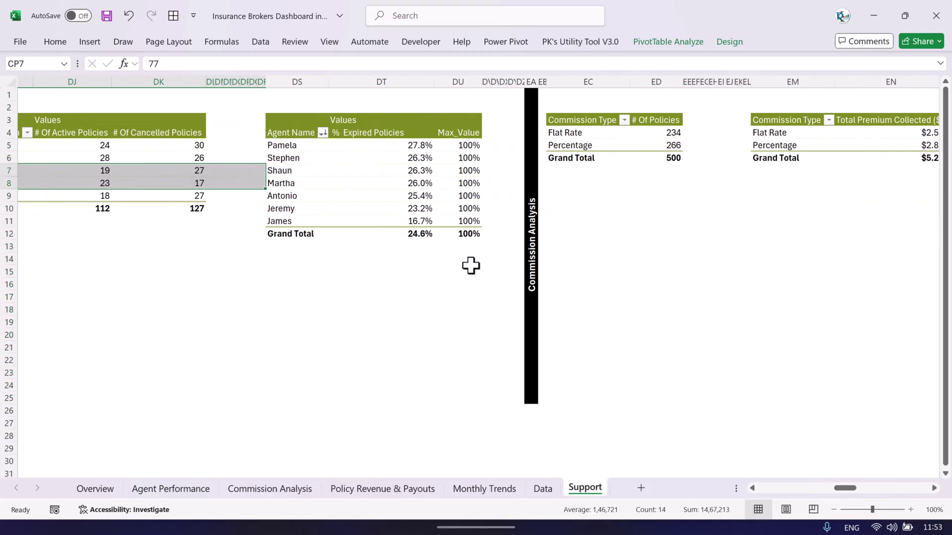
{"action": "left_click", "coordinate": [528, 248]}
{"action": "left_click_drag", "start_coordinate": [595, 145], "coordinate": [907, 145]}
Step: Look through the remaining Support pivot tables up to the Monthly Trends section, and return to the Overview section
{"action": "left_click_drag", "start_coordinate": [845, 488], "coordinate": [915, 488]}
{"action": "left_click", "coordinate": [468, 158]}
{"action": "left_click", "coordinate": [841, 158]}
{"action": "left_click_drag", "start_coordinate": [327, 196], "coordinate": [913, 197]}
{"action": "left_click", "coordinate": [73, 202]}
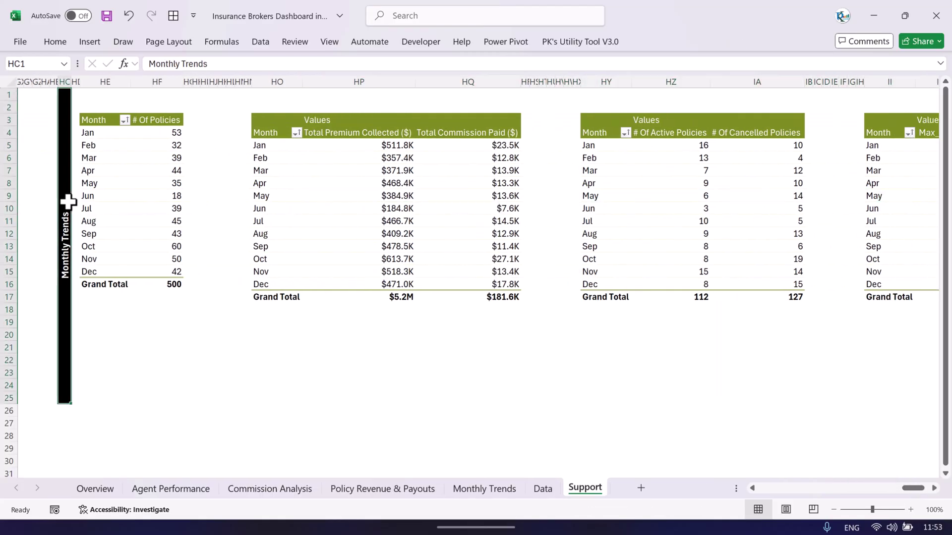
{"action": "left_click_drag", "start_coordinate": [917, 489], "coordinate": [768, 488]}
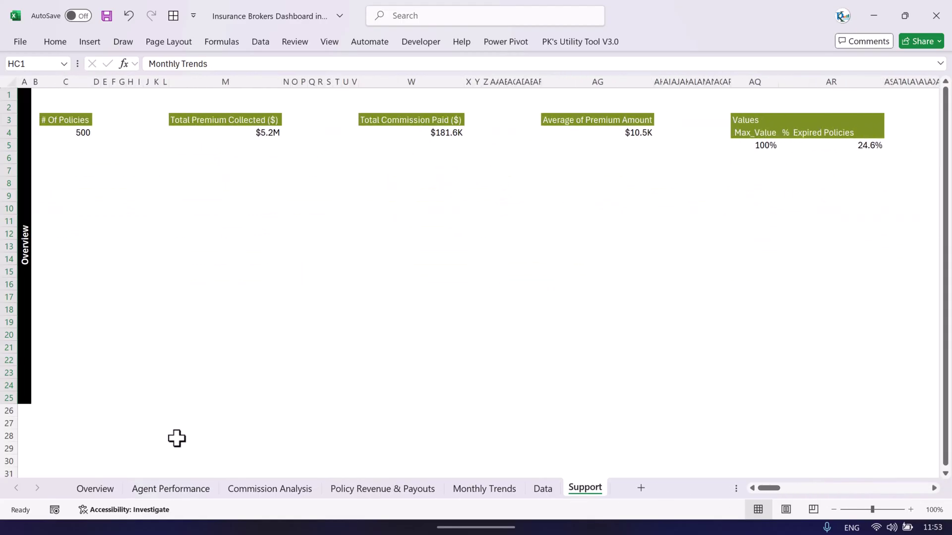
Step: Go to the Overview sheet and remove its protection
{"action": "left_click", "coordinate": [95, 489]}
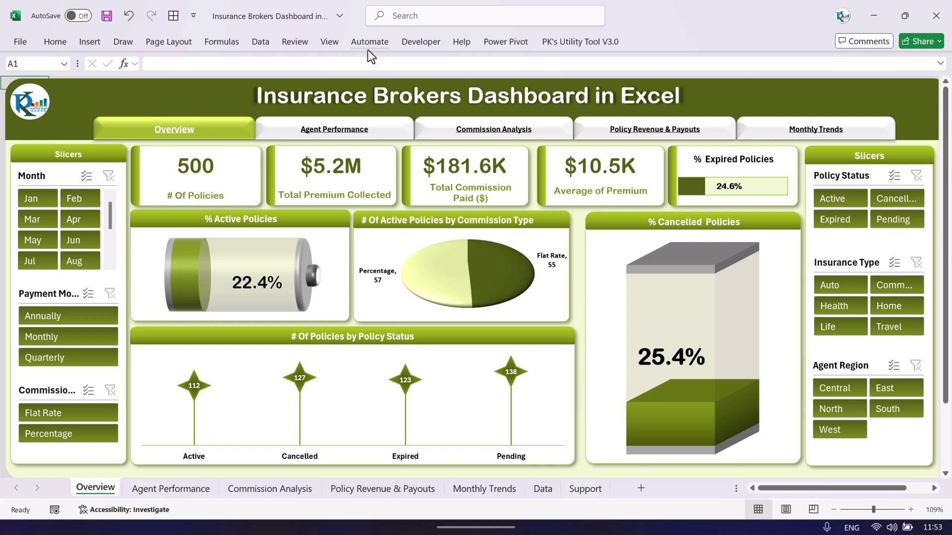
{"action": "left_click", "coordinate": [305, 43]}
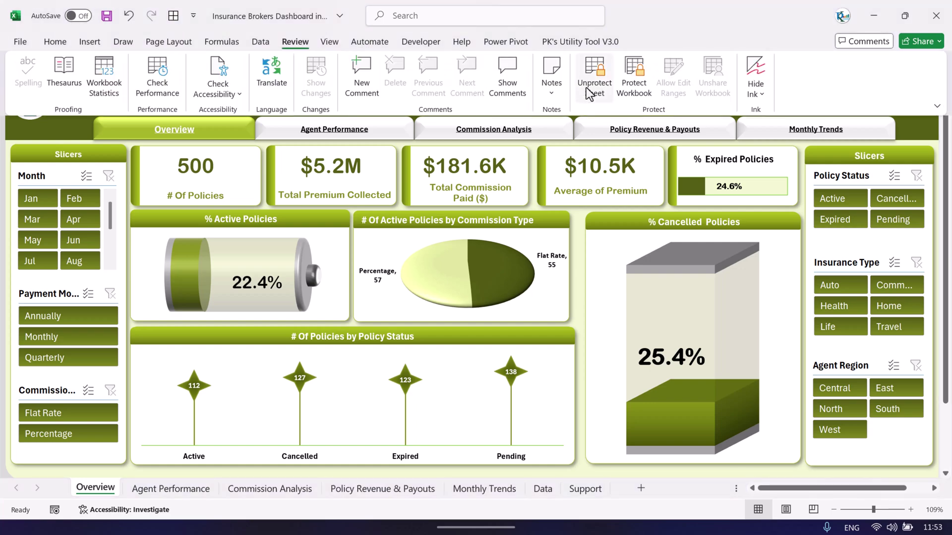
{"action": "left_click", "coordinate": [591, 90]}
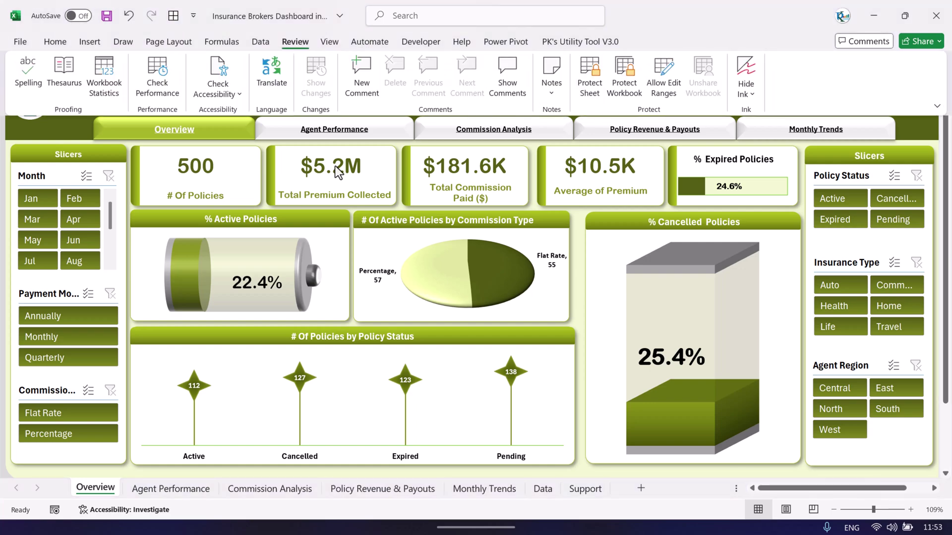
Step: Inspect the cell and data links behind the Overview's policy count card, commission type pie and policy status chart
{"action": "left_click", "coordinate": [237, 185]}
{"action": "left_click", "coordinate": [257, 183]}
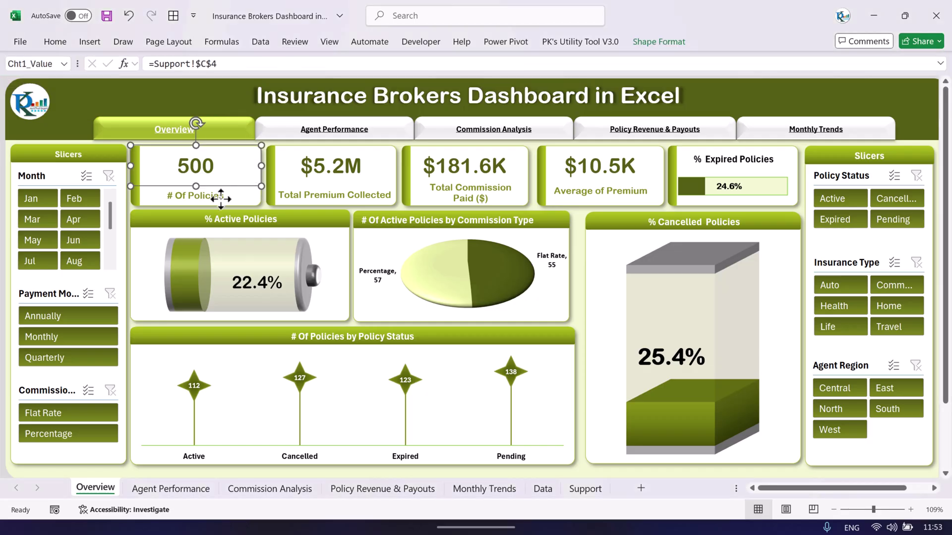
{"action": "left_click", "coordinate": [310, 276]}
{"action": "left_click", "coordinate": [438, 272]}
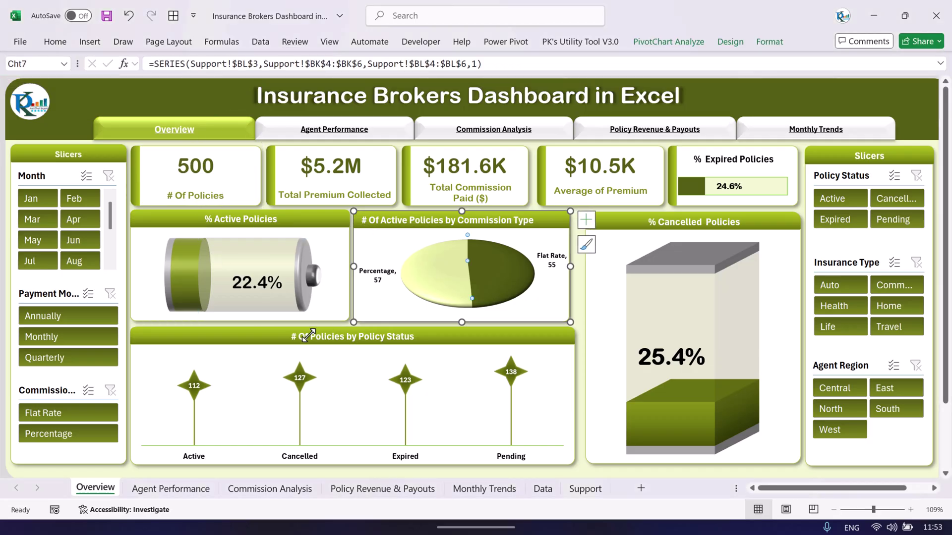
{"action": "left_click", "coordinate": [304, 388]}
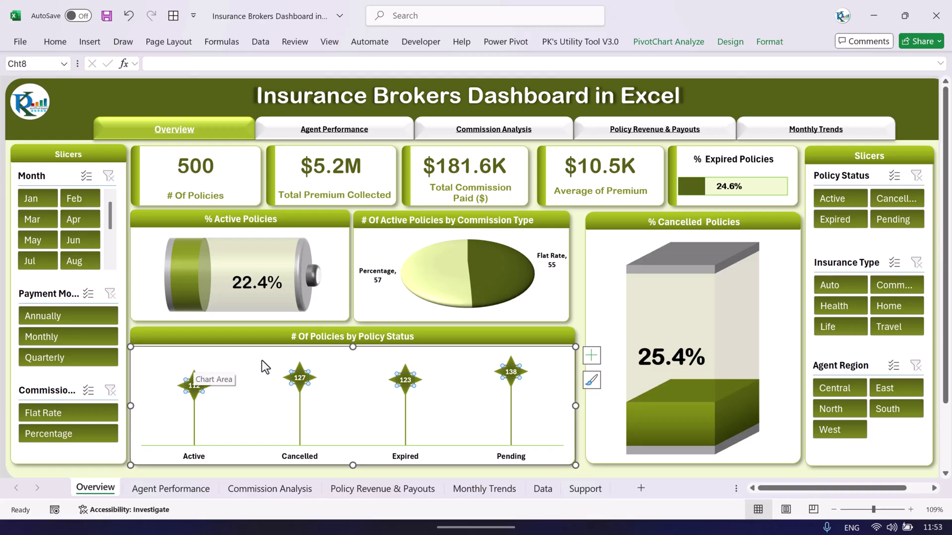
{"action": "left_click", "coordinate": [229, 471]}
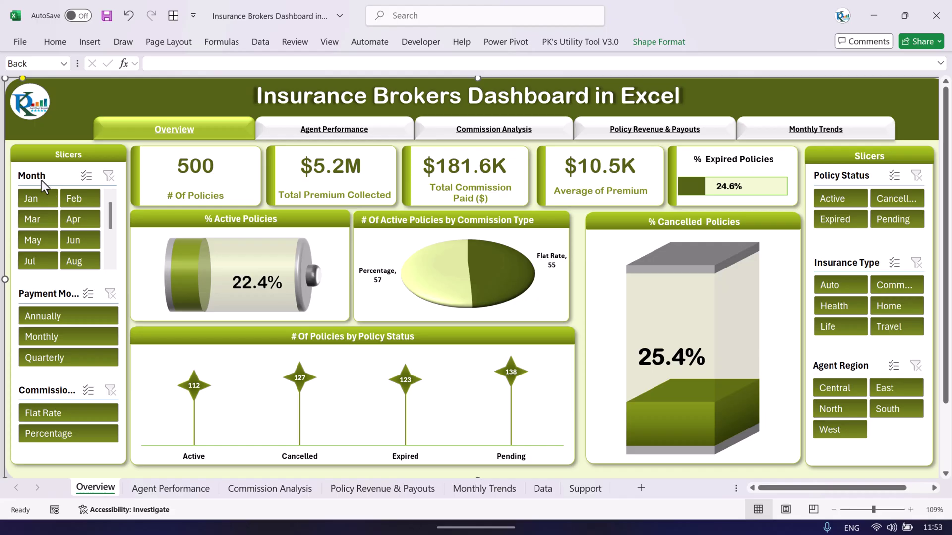
{"action": "left_click", "coordinate": [110, 98]}
{"action": "left_click_drag", "start_coordinate": [119, 95], "coordinate": [166, 94]}
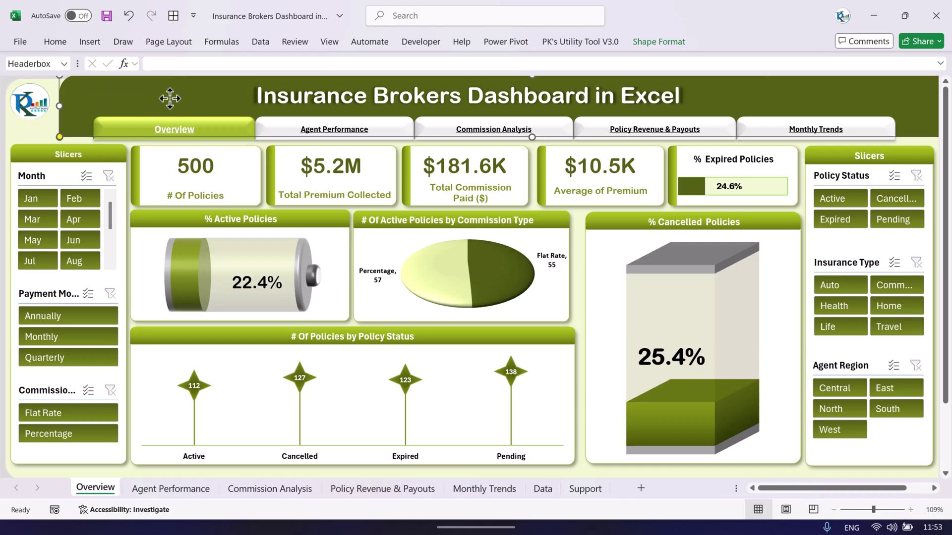
{"action": "key", "text": "ctrl+z"}
Step: Go through the parts of the Overview layout: value cards, charts, slicer box, background shape and header shape
{"action": "left_click", "coordinate": [139, 172]}
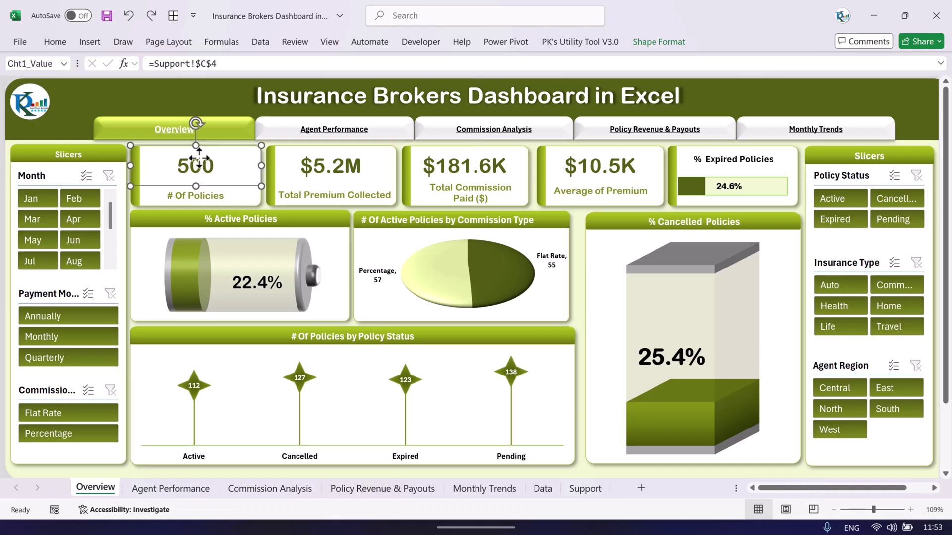
{"action": "left_click", "coordinate": [281, 205]}
{"action": "left_click", "coordinate": [344, 266]}
{"action": "left_click", "coordinate": [344, 265]}
{"action": "left_click", "coordinate": [330, 364]}
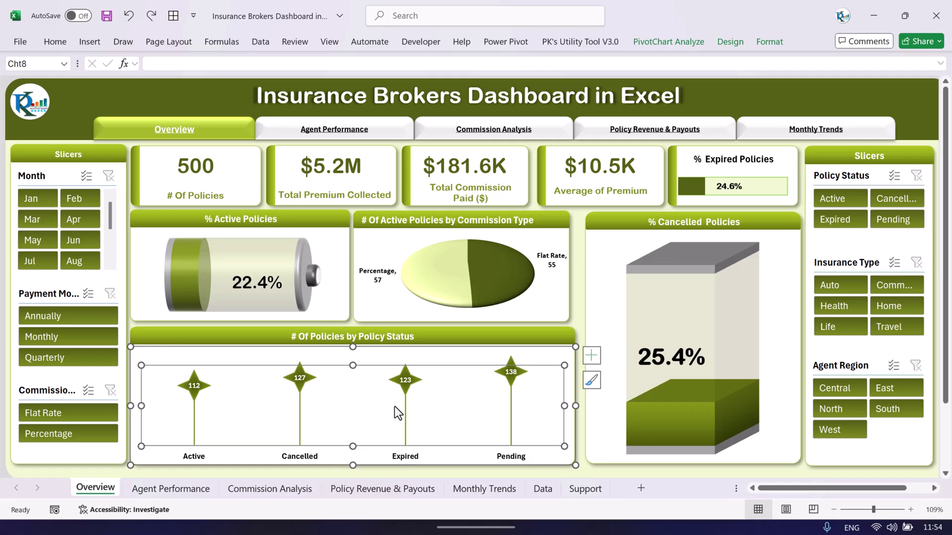
{"action": "scroll", "coordinate": [397, 417], "scroll_direction": "down", "scroll_amount": 1}
{"action": "left_click", "coordinate": [349, 456]}
{"action": "scroll", "coordinate": [349, 457], "scroll_direction": "up", "scroll_amount": 1}
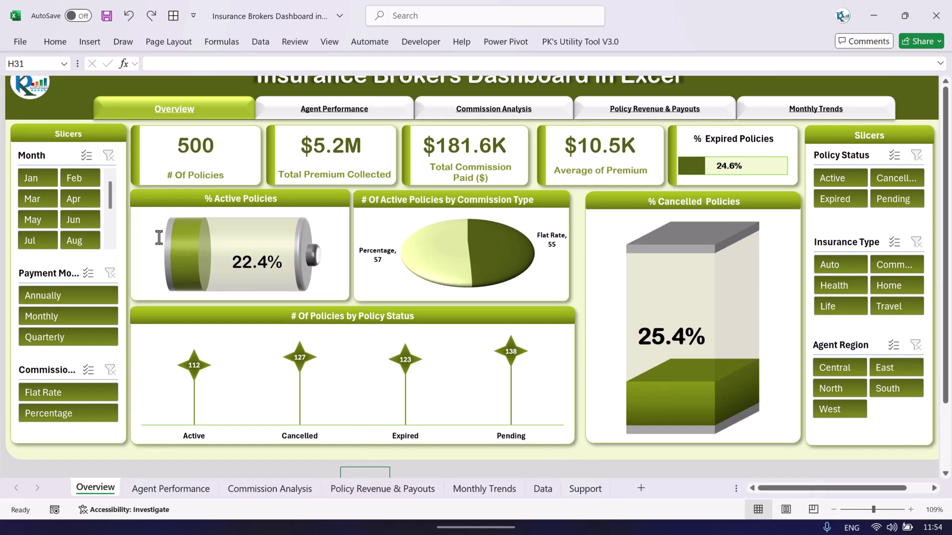
{"action": "mouse_move", "coordinate": [246, 253]}
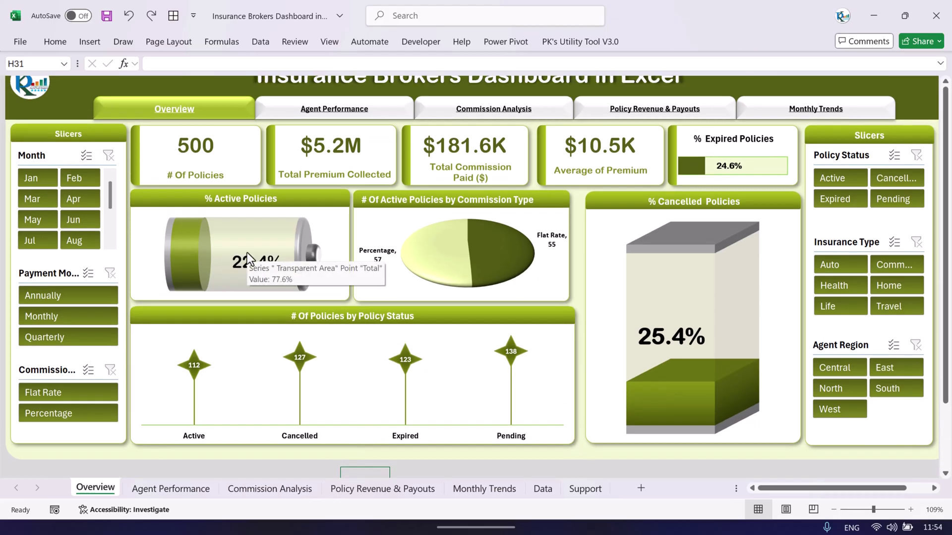
{"action": "left_click", "coordinate": [42, 158]}
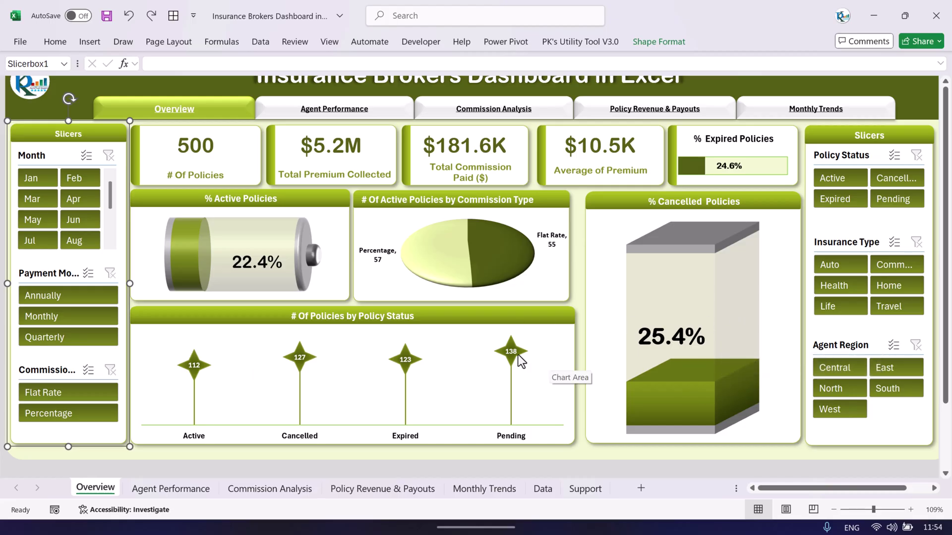
{"action": "left_click", "coordinate": [372, 461]}
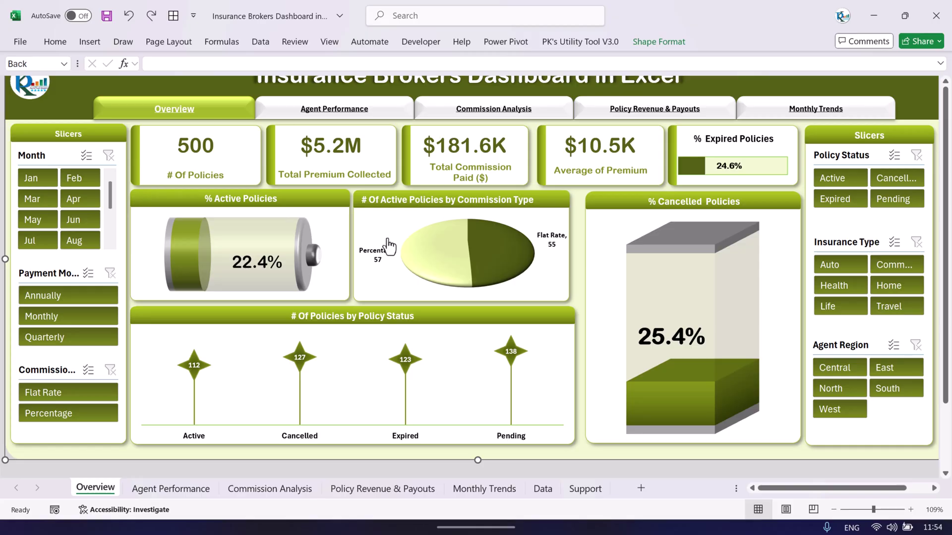
{"action": "left_click", "coordinate": [639, 93]}
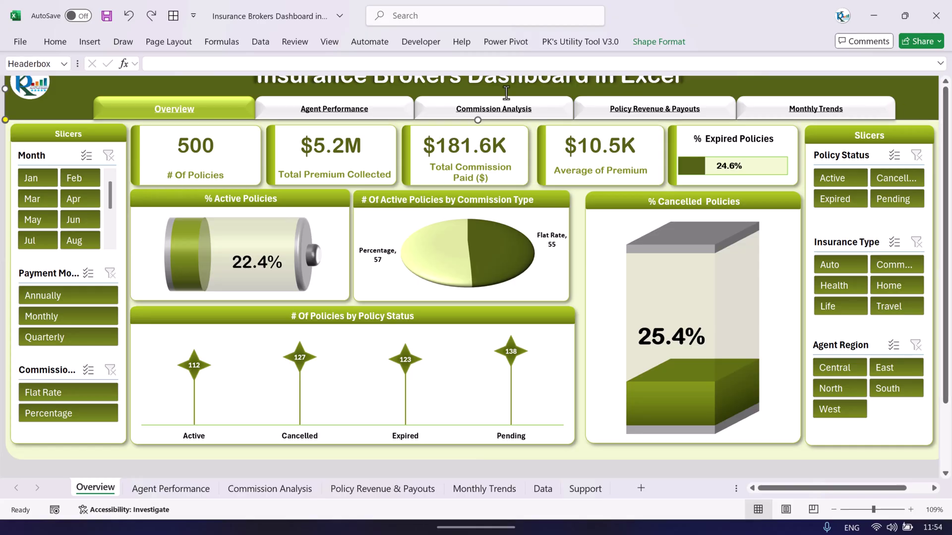
Step: Add a new worksheet and draw a rectangle about 34.7 by 16.8 cm on it, covering columns A to S
{"action": "left_click", "coordinate": [640, 488]}
{"action": "left_click", "coordinate": [448, 310]}
{"action": "left_click", "coordinate": [50, 132]}
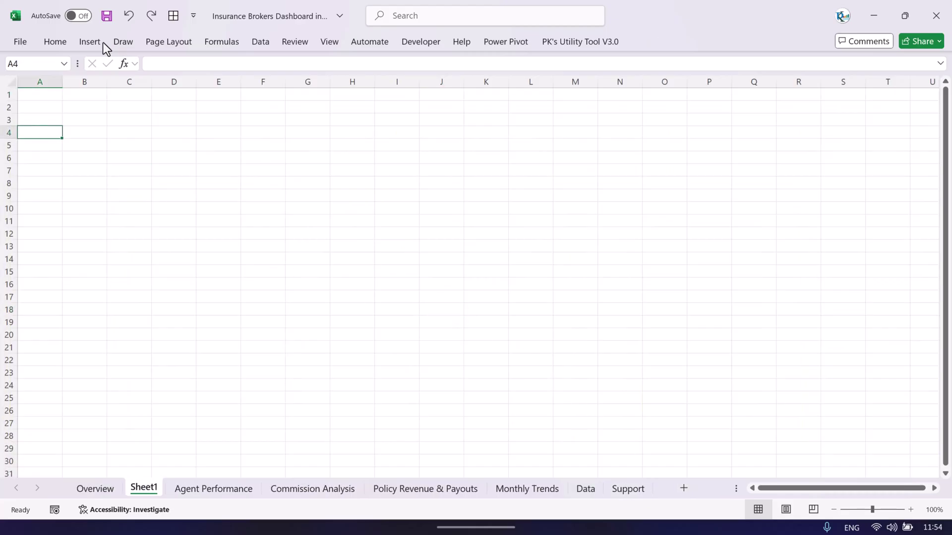
{"action": "left_click", "coordinate": [91, 42]}
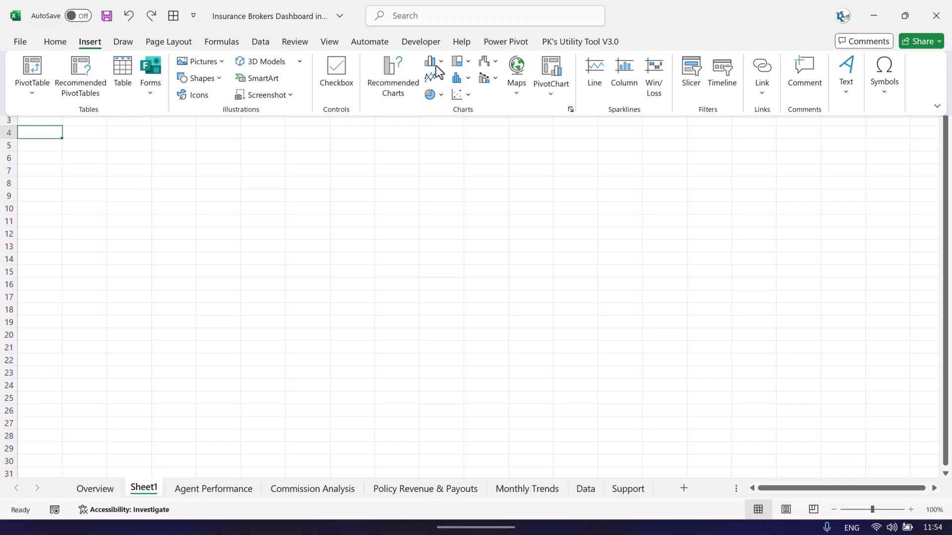
{"action": "left_click", "coordinate": [216, 78]}
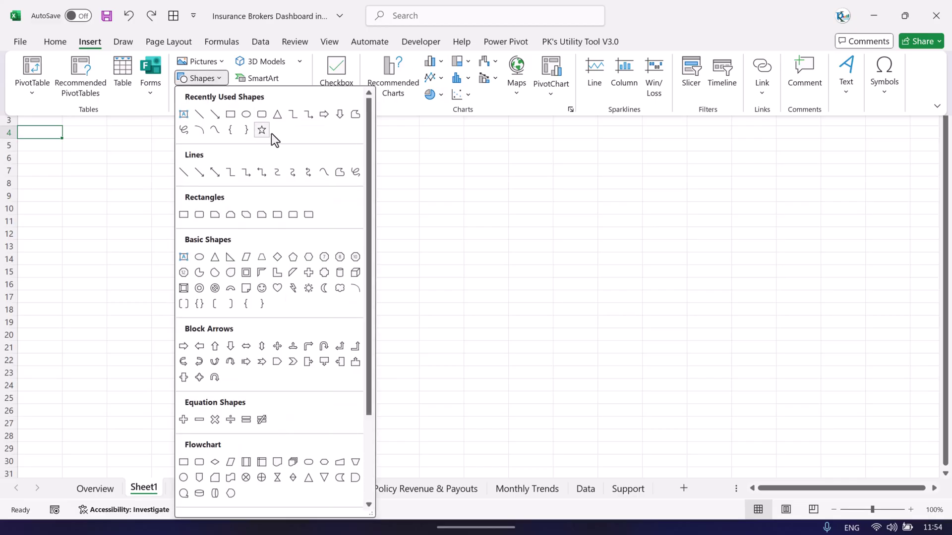
{"action": "left_click", "coordinate": [184, 215]}
{"action": "left_click_drag", "start_coordinate": [18, 89], "coordinate": [870, 475]}
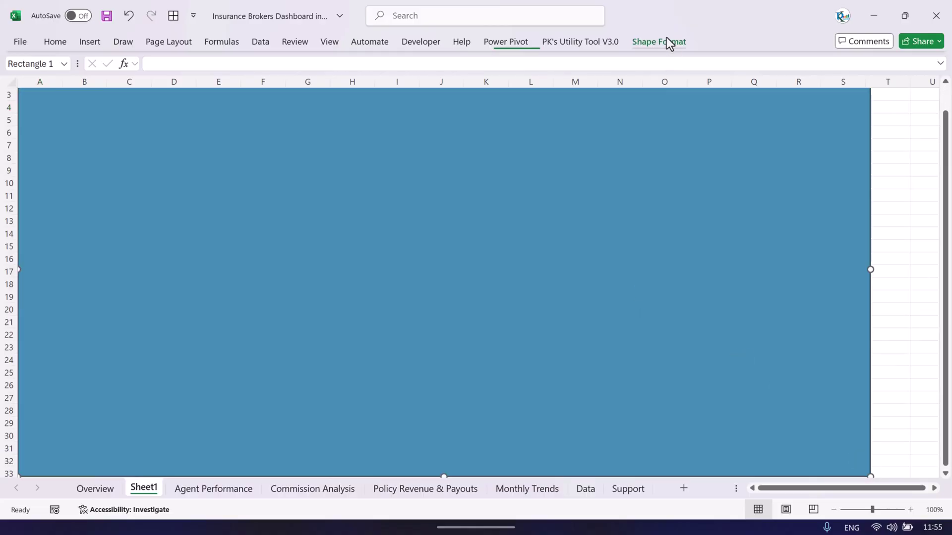
Step: Fill the rectangle with the lightest green of the theme colours
{"action": "left_click", "coordinate": [666, 42]}
{"action": "left_click", "coordinate": [364, 62]}
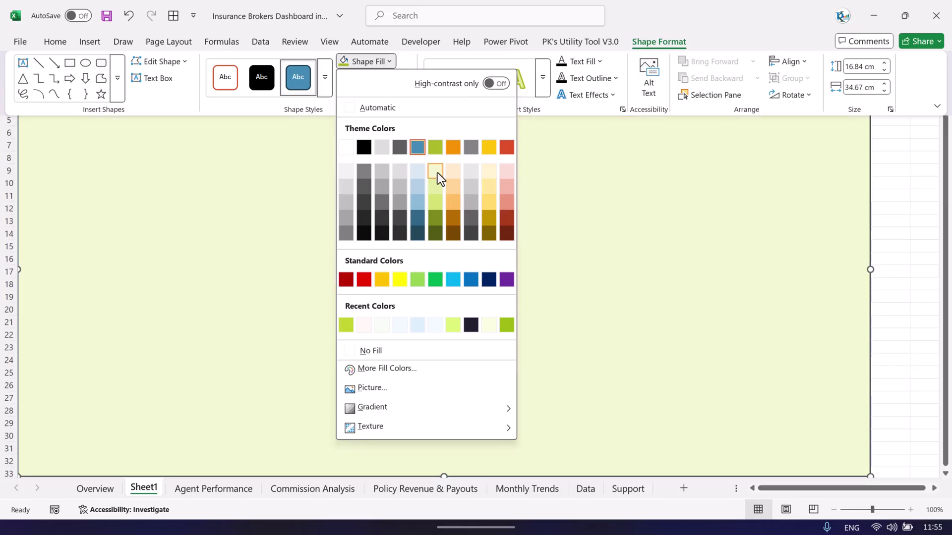
{"action": "left_click", "coordinate": [437, 173]}
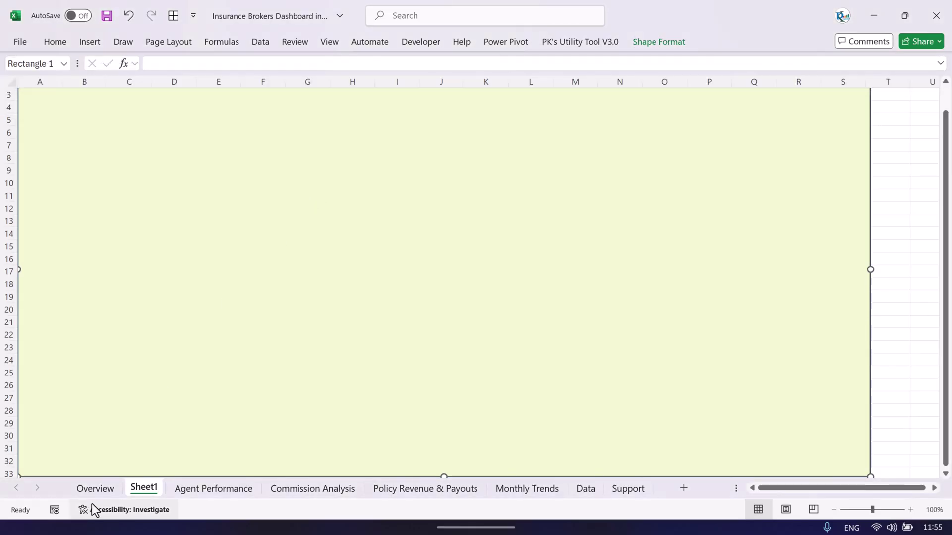
Step: Look at the Overview, Support and Data sheets again, and return to Sheet1
{"action": "left_click", "coordinate": [95, 488]}
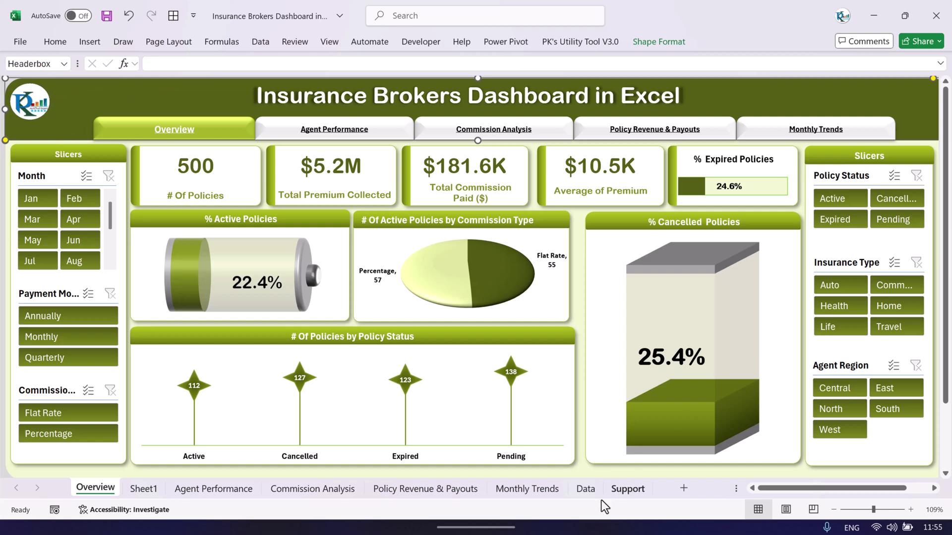
{"action": "left_click", "coordinate": [622, 492]}
{"action": "left_click", "coordinate": [280, 195]}
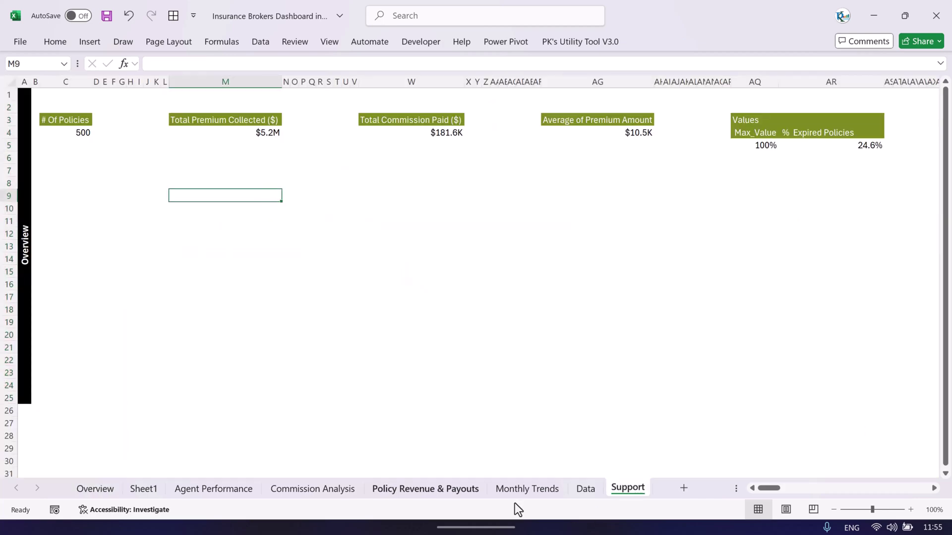
{"action": "left_click", "coordinate": [590, 490]}
{"action": "left_click", "coordinate": [136, 490]}
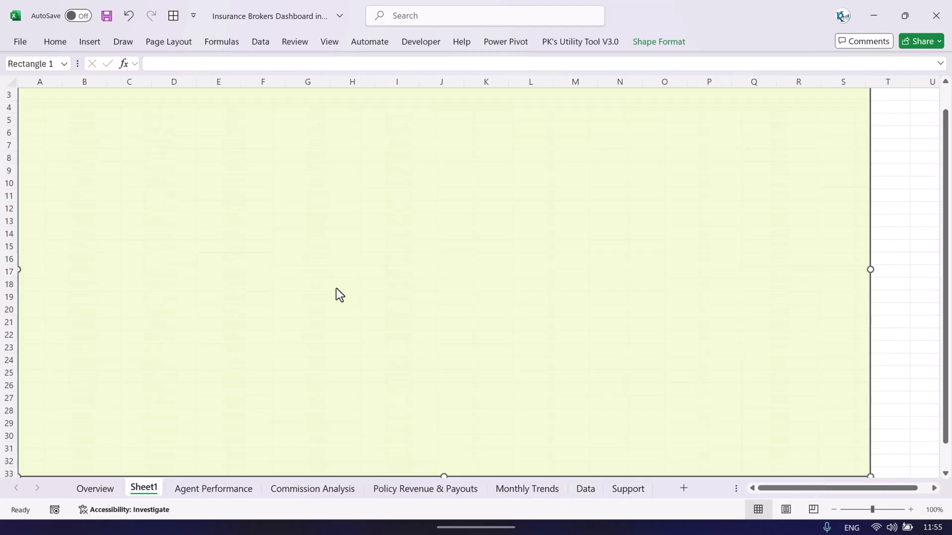
Step: Change the rectangle into a shape with rounded top corners, reduce the corner rounding, and align it to the sheet's upper-left corner
{"action": "scroll", "coordinate": [877, 185], "scroll_direction": "up", "scroll_amount": 1}
{"action": "left_click_drag", "start_coordinate": [725, 142], "coordinate": [731, 158]}
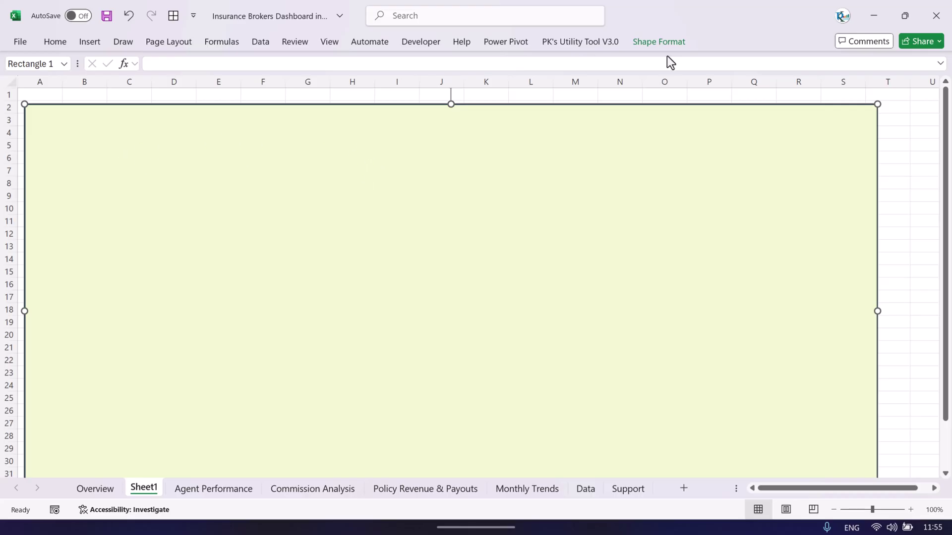
{"action": "left_click", "coordinate": [659, 42]}
{"action": "left_click", "coordinate": [161, 62]}
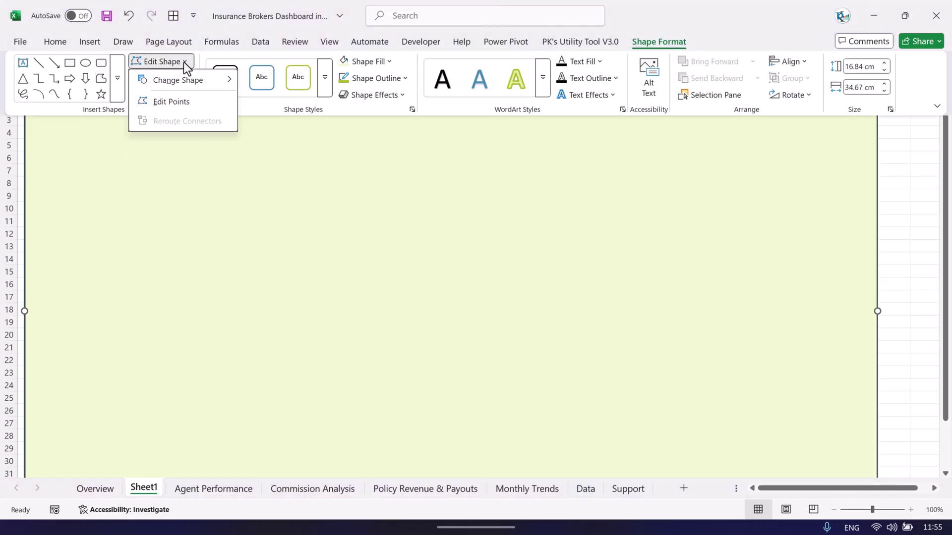
{"action": "mouse_move", "coordinate": [191, 88]}
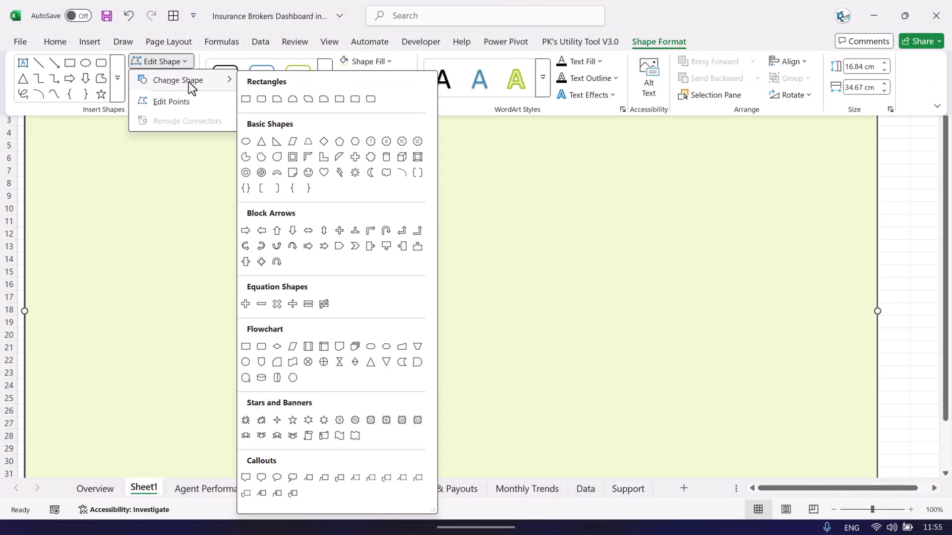
{"action": "left_click", "coordinate": [355, 99]}
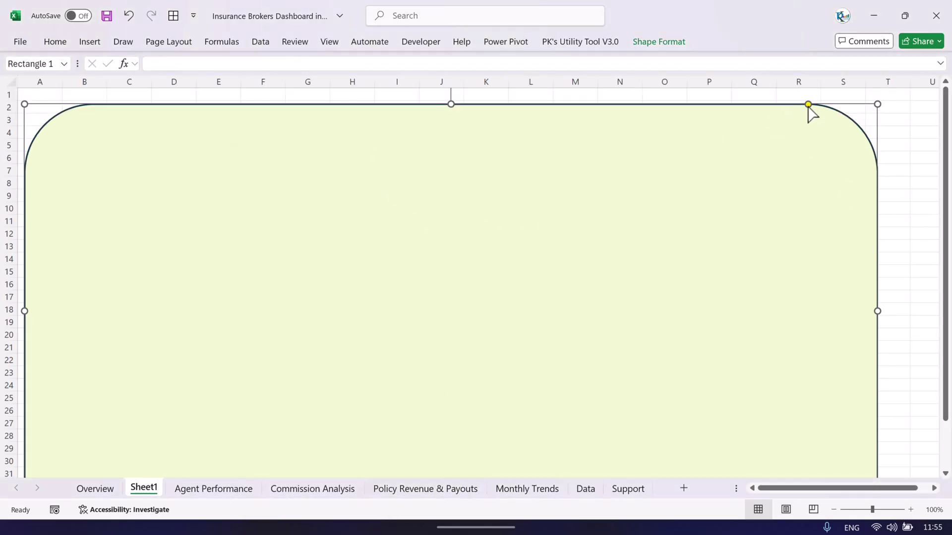
{"action": "left_click_drag", "start_coordinate": [808, 105], "coordinate": [868, 116]}
{"action": "left_click_drag", "start_coordinate": [583, 224], "coordinate": [576, 206]}
Step: Hide the gridlines on Sheet1
{"action": "left_click", "coordinate": [919, 169]}
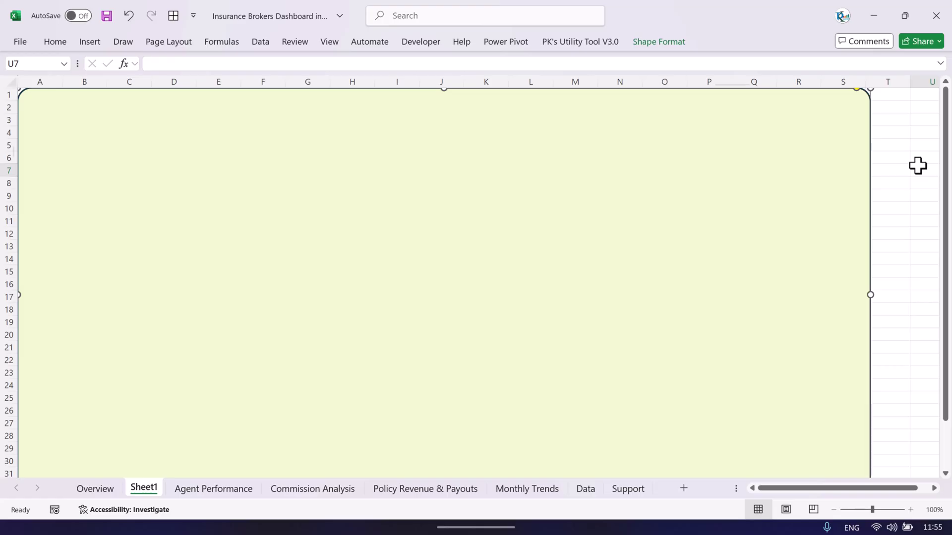
{"action": "left_click", "coordinate": [340, 42]}
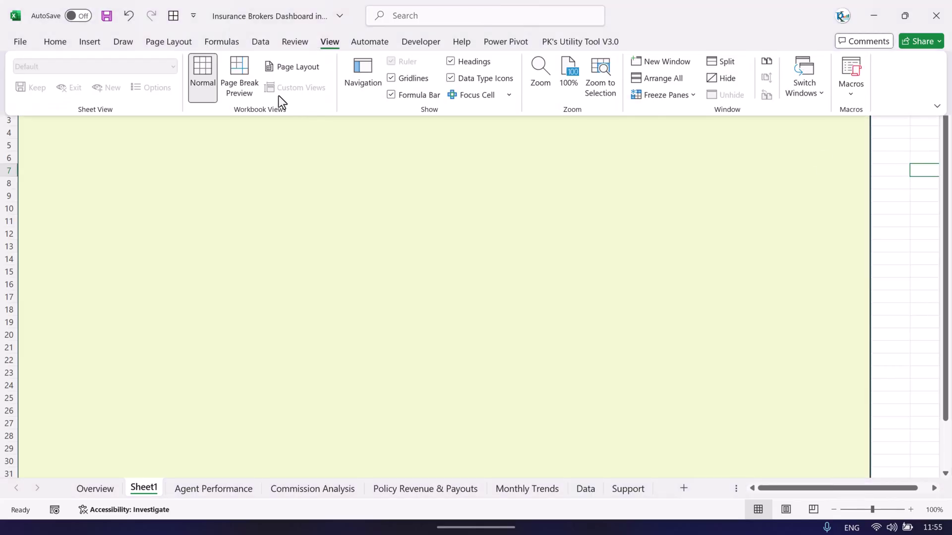
{"action": "left_click", "coordinate": [541, 180]}
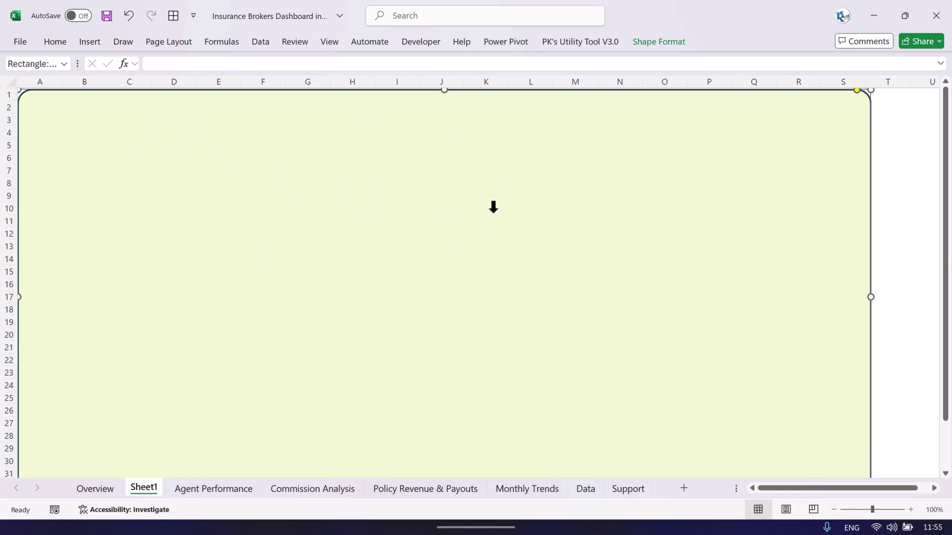
Step: Duplicate the green background shape and shrink the copy to a horizontal band spanning about rows 3 to 10 over the background
{"action": "scroll", "coordinate": [464, 223], "scroll_direction": "down", "scroll_amount": 5}
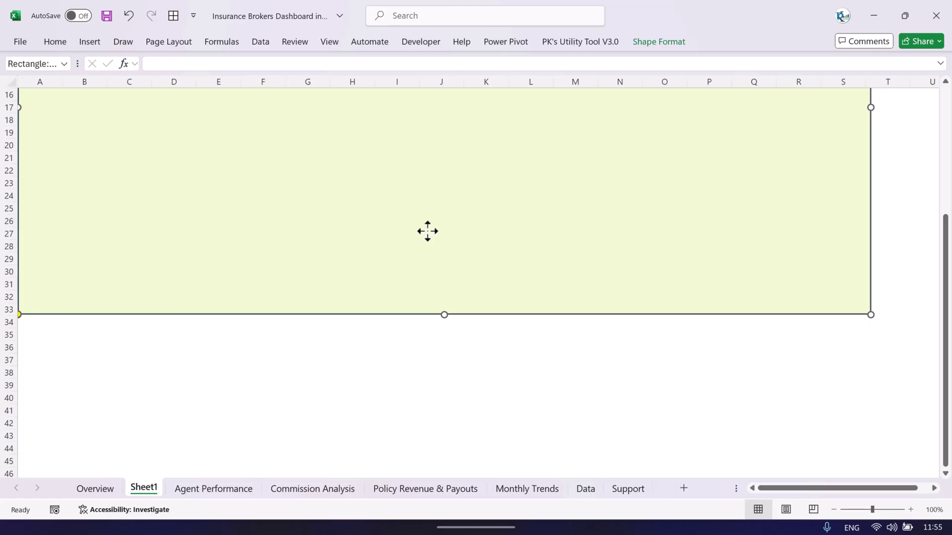
{"action": "key", "text": "ctrl+d"}
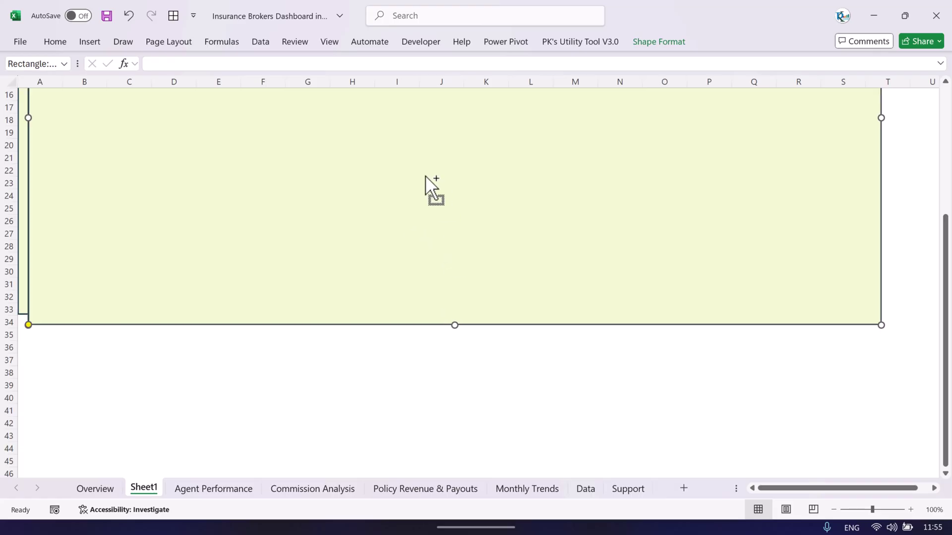
{"action": "scroll", "coordinate": [511, 223], "scroll_direction": "up", "scroll_amount": 5}
{"action": "left_click_drag", "start_coordinate": [546, 284], "coordinate": [482, 166]}
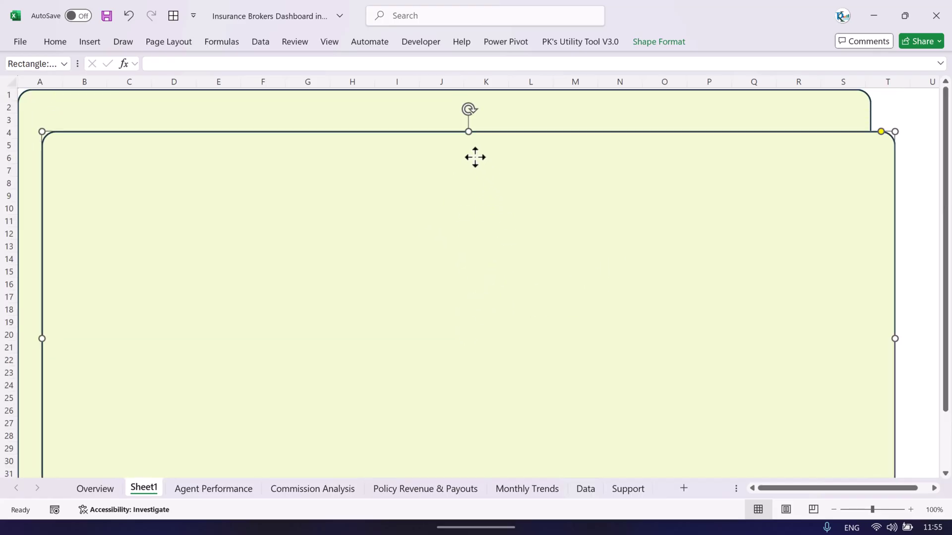
{"action": "left_click_drag", "start_coordinate": [470, 131], "coordinate": [456, 215]}
{"action": "left_click_drag", "start_coordinate": [466, 287], "coordinate": [463, 217]}
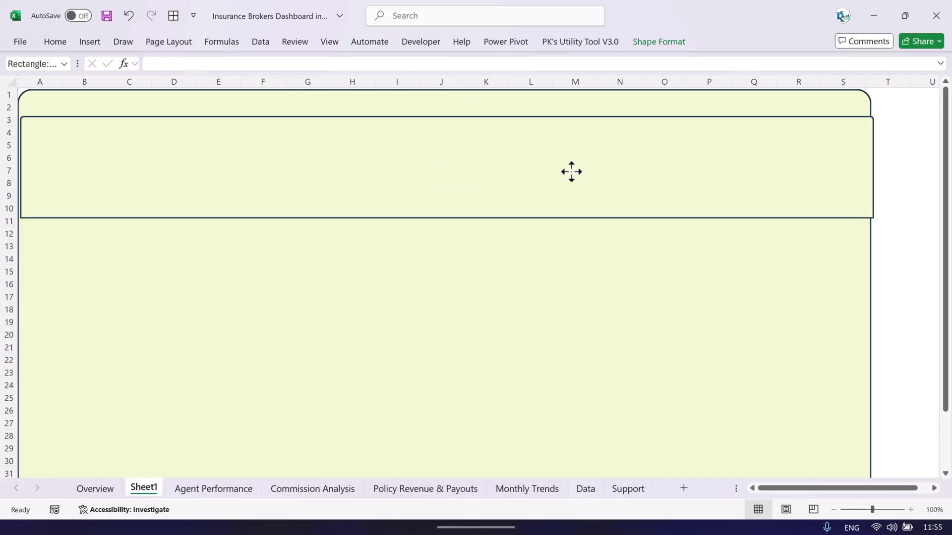
Step: Fill the horizontal band with dark green and apply a vertical dark-variation gradient that darkens towards its lower edge
{"action": "left_click", "coordinate": [652, 43]}
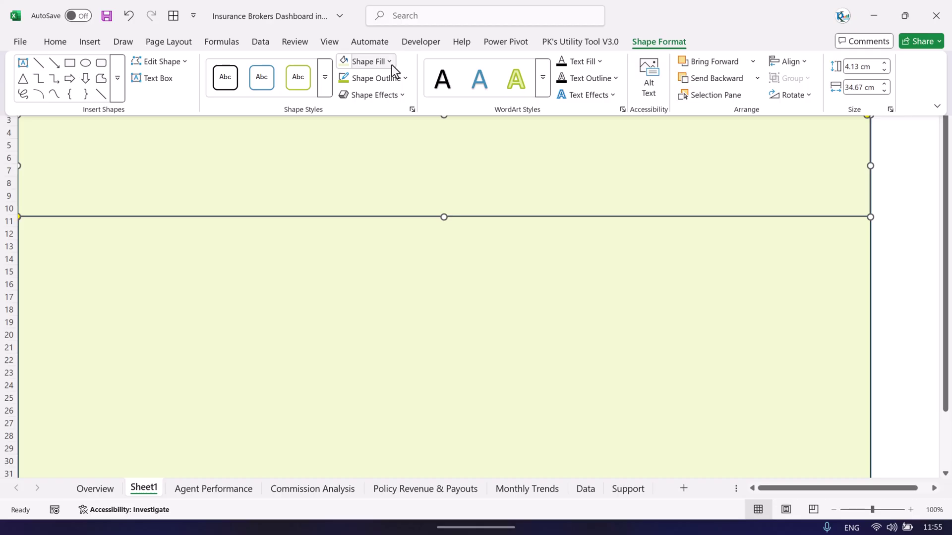
{"action": "left_click", "coordinate": [391, 65]}
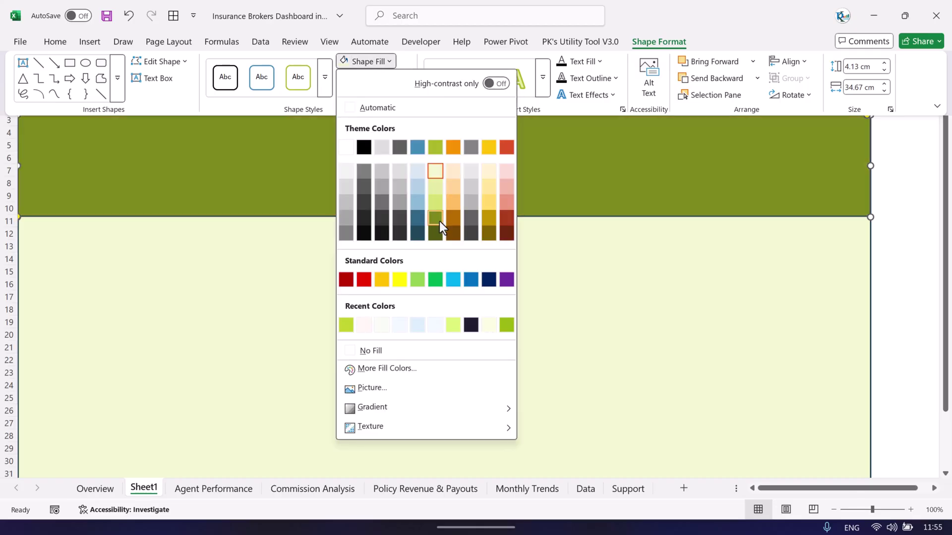
{"action": "left_click", "coordinate": [438, 219]}
{"action": "left_click", "coordinate": [385, 67]}
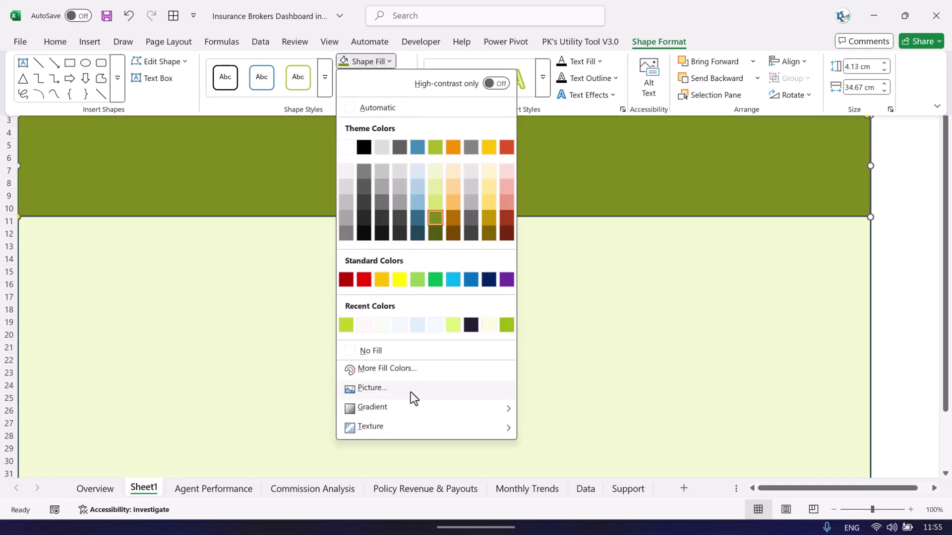
{"action": "mouse_move", "coordinate": [407, 407]}
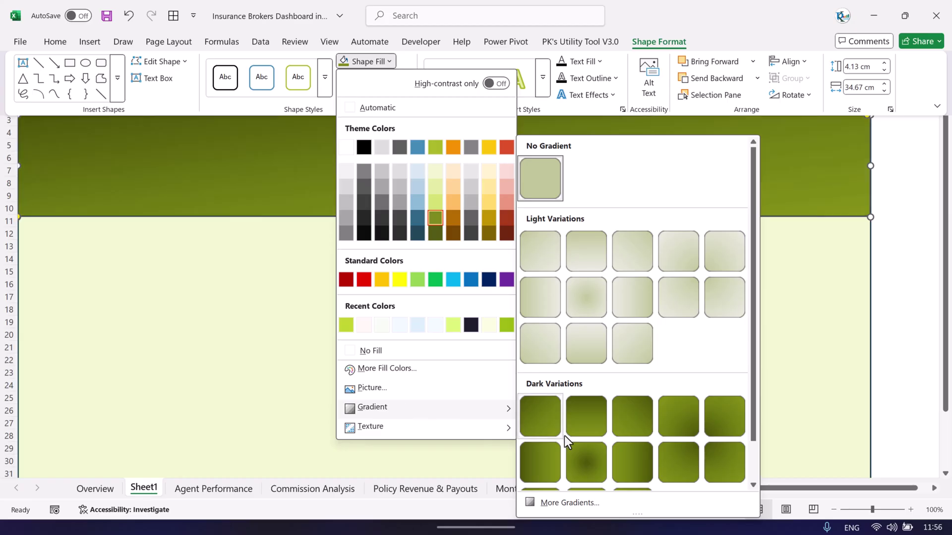
{"action": "scroll", "coordinate": [575, 436], "scroll_direction": "down", "scroll_amount": 1}
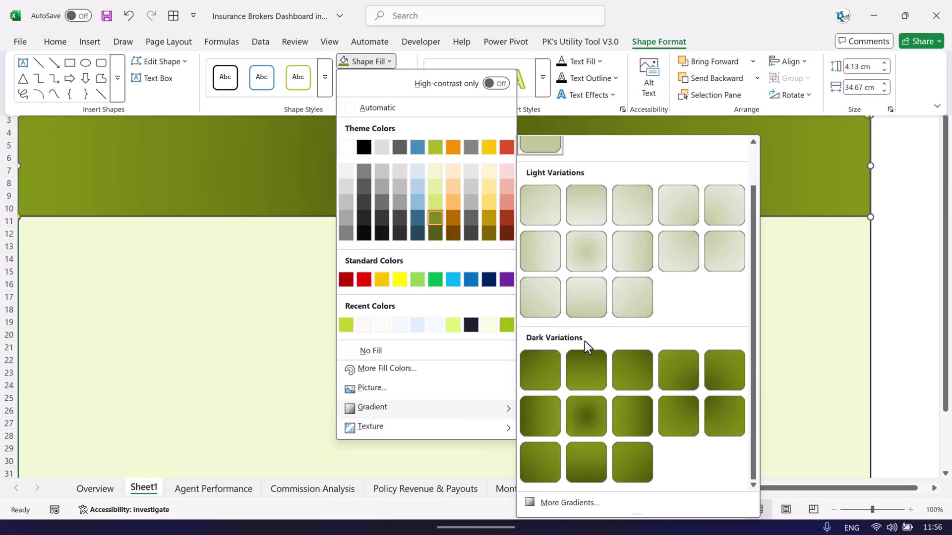
{"action": "left_click", "coordinate": [593, 465]}
{"action": "left_click", "coordinate": [932, 218]}
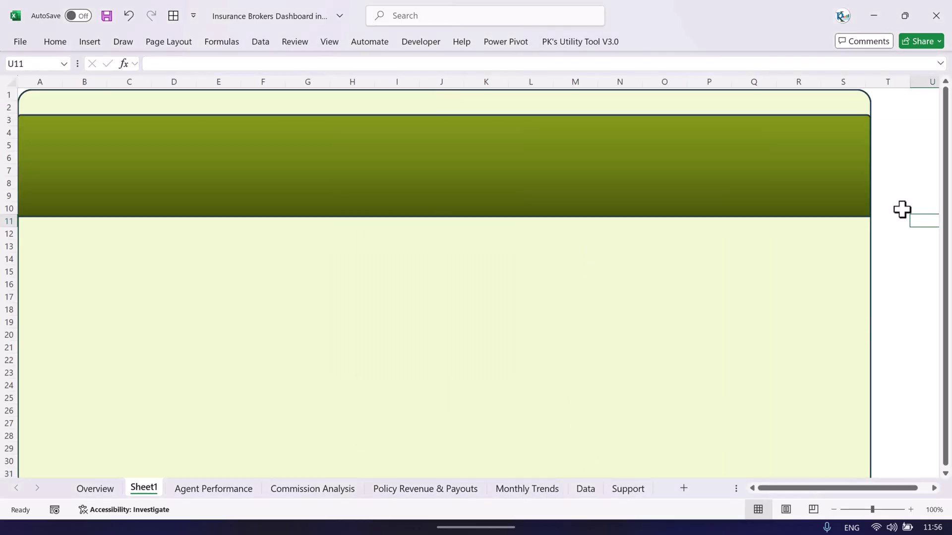
Step: Remove the outlines from the green gradient band and from the light green background shape
{"action": "left_click", "coordinate": [472, 167]}
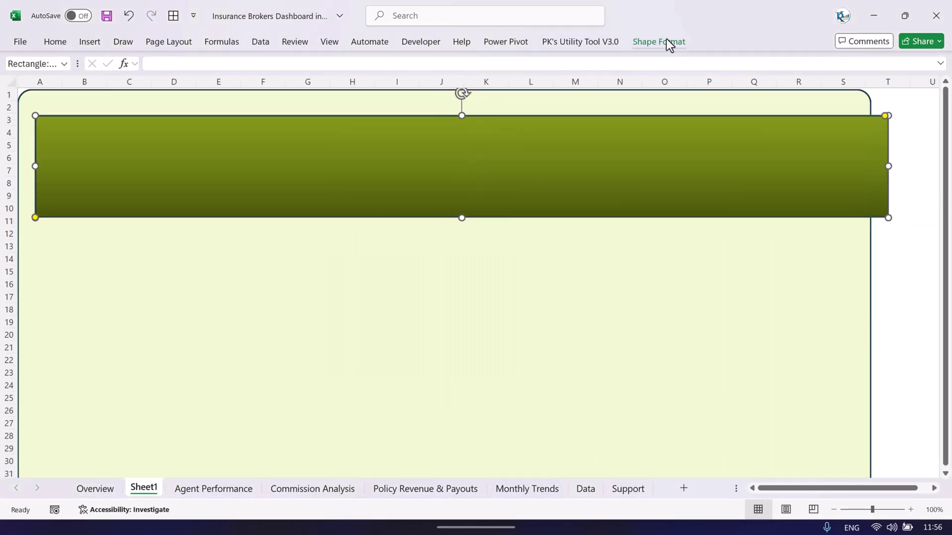
{"action": "left_click", "coordinate": [662, 42]}
{"action": "left_click", "coordinate": [355, 84]}
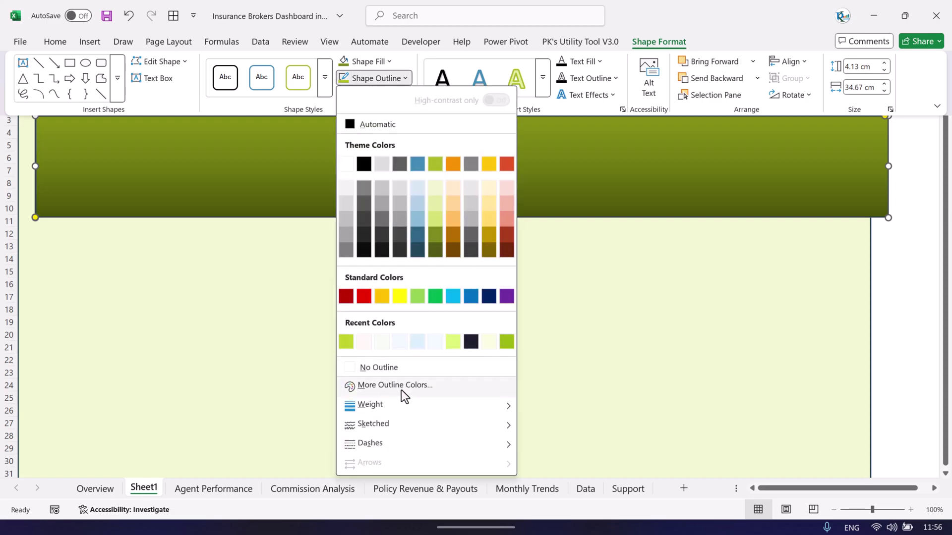
{"action": "left_click", "coordinate": [397, 370]}
{"action": "left_click", "coordinate": [870, 280]}
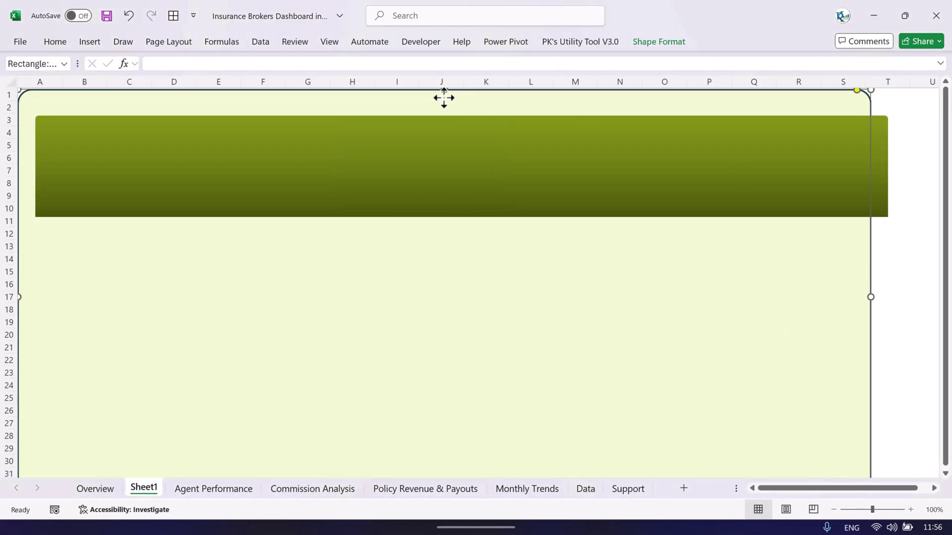
{"action": "double_click", "coordinate": [663, 42]}
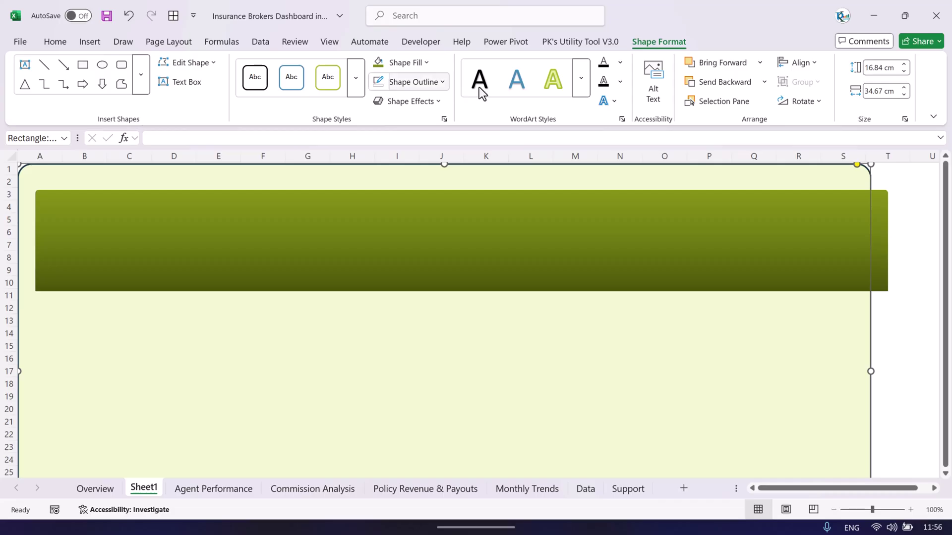
Step: Increase the band's top corner rounding and move it flush with the top and side edges of the background shape
{"action": "left_click", "coordinate": [544, 248]}
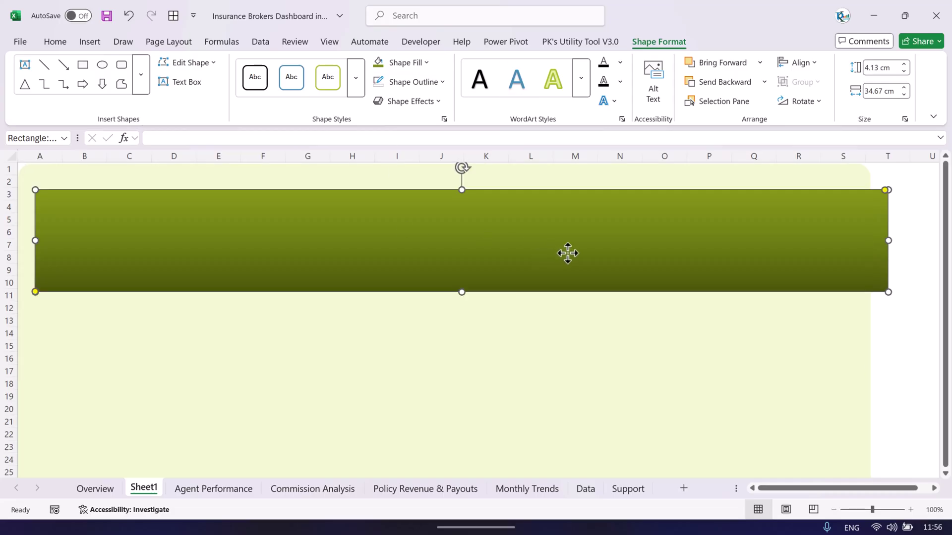
{"action": "left_click_drag", "start_coordinate": [569, 253], "coordinate": [554, 246]}
{"action": "key", "text": "Delete"}
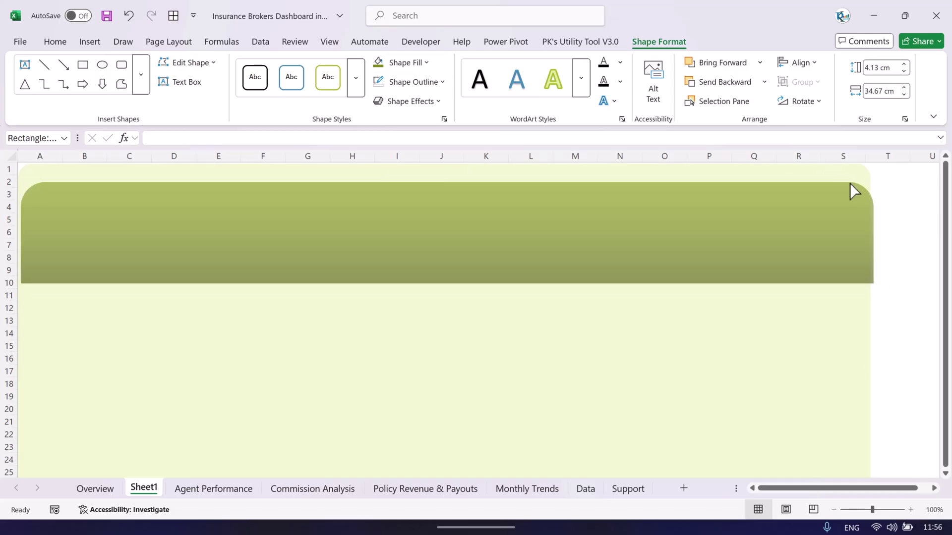
{"action": "left_click", "coordinate": [839, 208]}
{"action": "key", "text": "Up"}
{"action": "key", "text": "Up"}
{"action": "key", "text": "Up"}
{"action": "key", "text": "Up"}
{"action": "key", "text": "Up"}
{"action": "key", "text": "Up"}
{"action": "key", "text": "Up"}
{"action": "key", "text": "Up"}
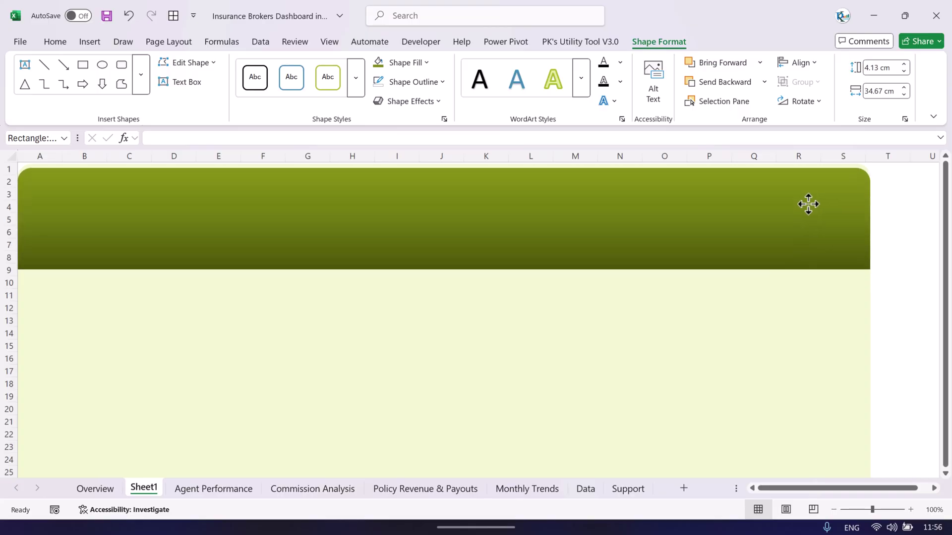
{"action": "left_click", "coordinate": [810, 199]}
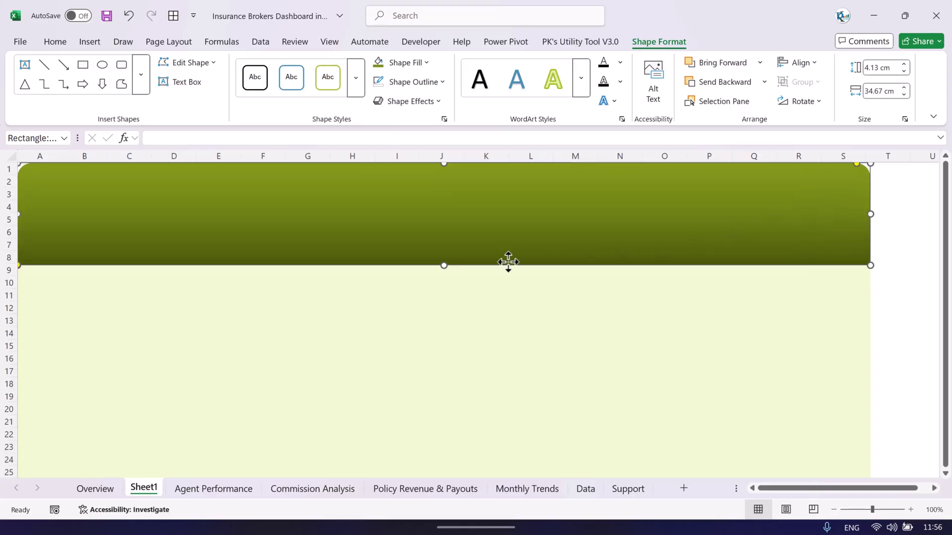
Step: Reduce the header band's height to about 2.4 cm and readjust its corner rounding to match the background
{"action": "left_click_drag", "start_coordinate": [439, 266], "coordinate": [439, 223]}
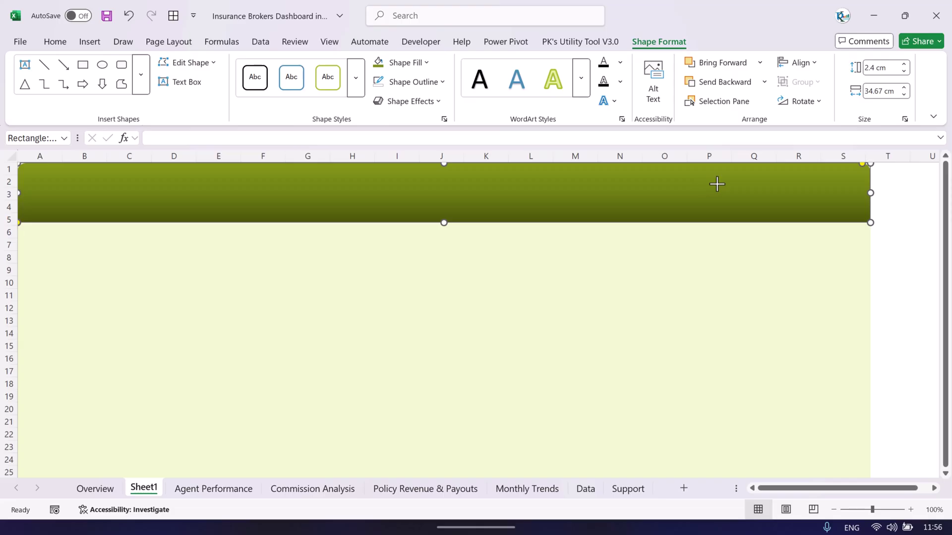
{"action": "left_click_drag", "start_coordinate": [862, 164], "coordinate": [856, 165]}
{"action": "left_click", "coordinate": [823, 187]}
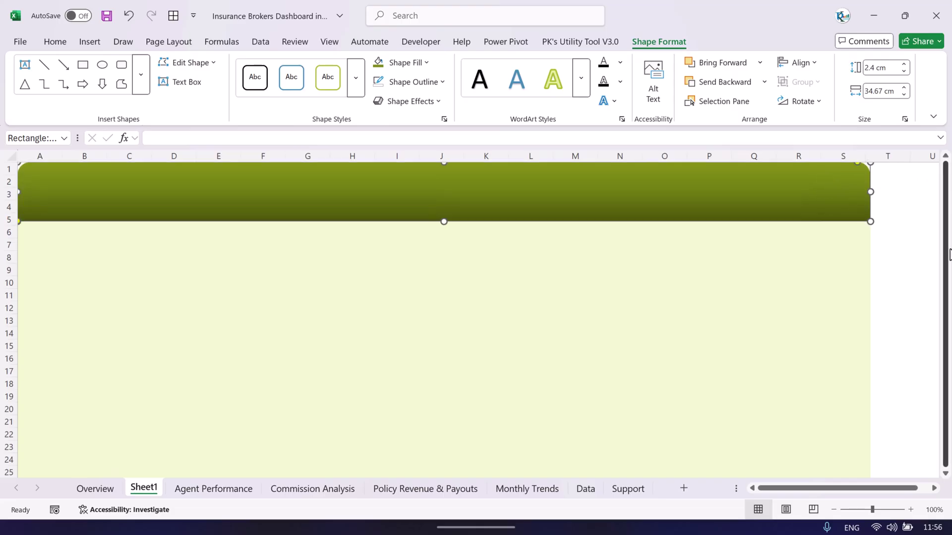
Step: Look at the Overview sheet's header as a reference and return to Sheet1
{"action": "left_click", "coordinate": [97, 488]}
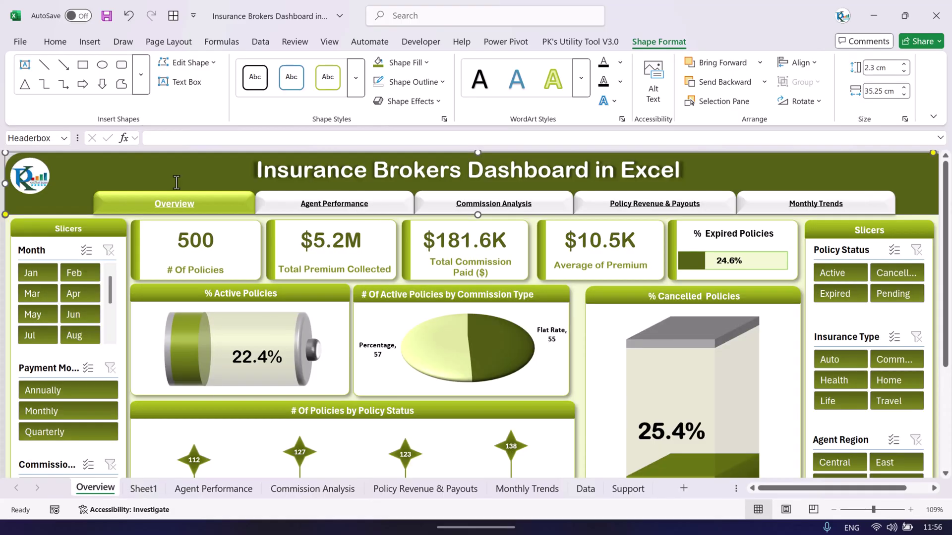
{"action": "left_click", "coordinate": [642, 487]}
{"action": "left_click", "coordinate": [143, 488]}
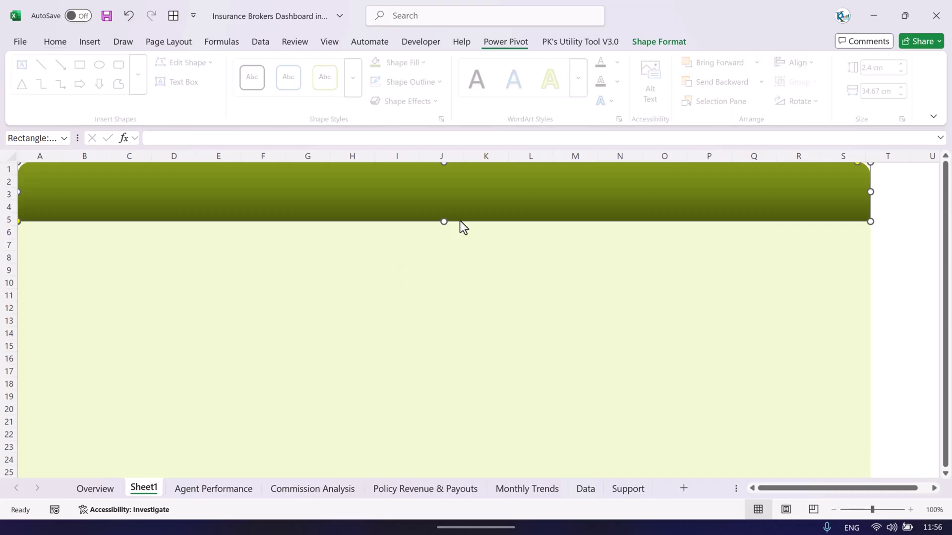
Step: Insert a plain black WordArt title reading "Insurance Dashboard" and place it centred over the header band
{"action": "left_click", "coordinate": [528, 249]}
{"action": "left_click", "coordinate": [89, 43]}
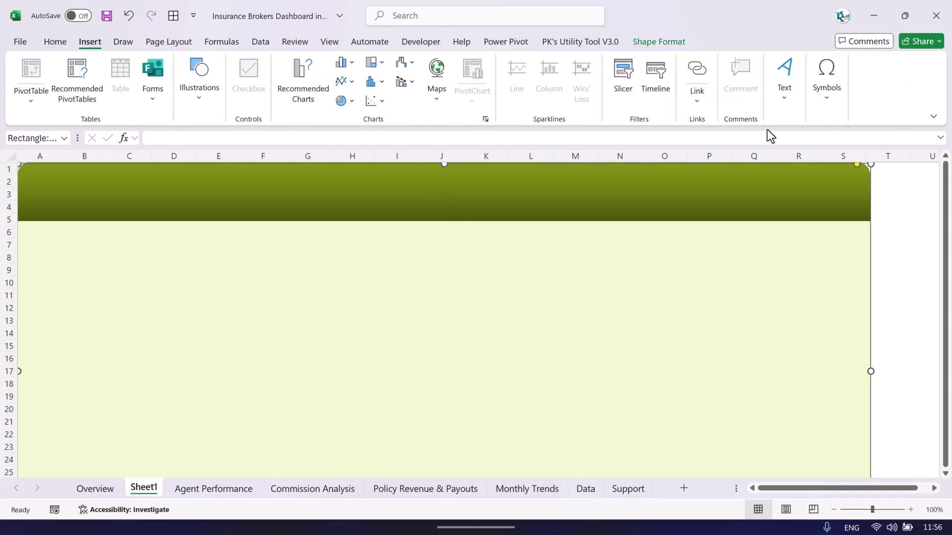
{"action": "left_click", "coordinate": [785, 100]}
{"action": "left_click", "coordinate": [845, 161]}
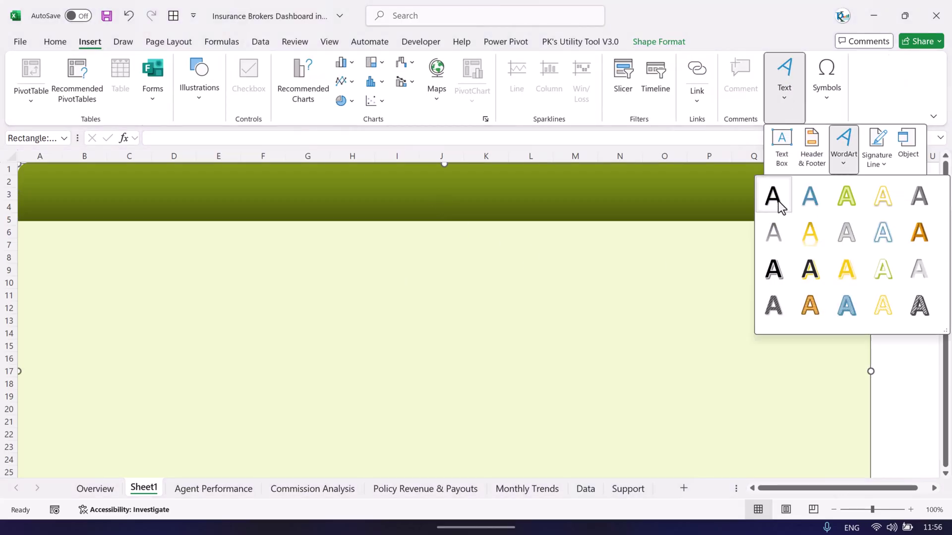
{"action": "left_click", "coordinate": [776, 198]}
{"action": "left_click", "coordinate": [525, 321]}
{"action": "key", "text": "ctrl+a"}
{"action": "type", "text": "Insur"}
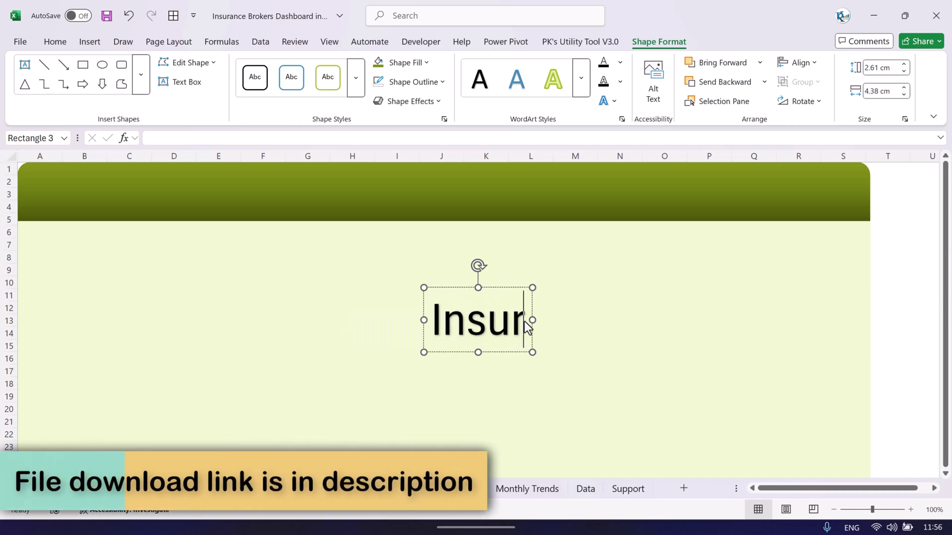
{"action": "type", "text": "ance Dashboard"}
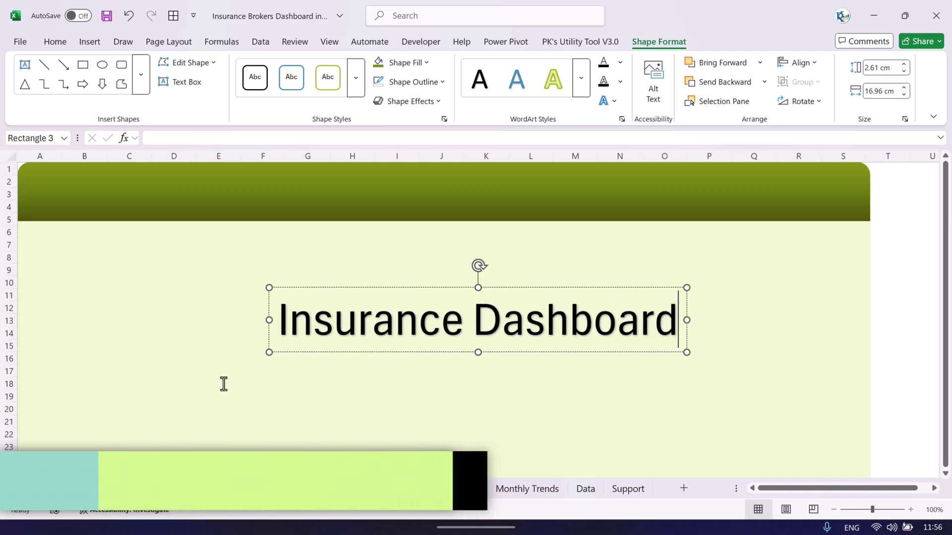
{"action": "left_click", "coordinate": [101, 489]}
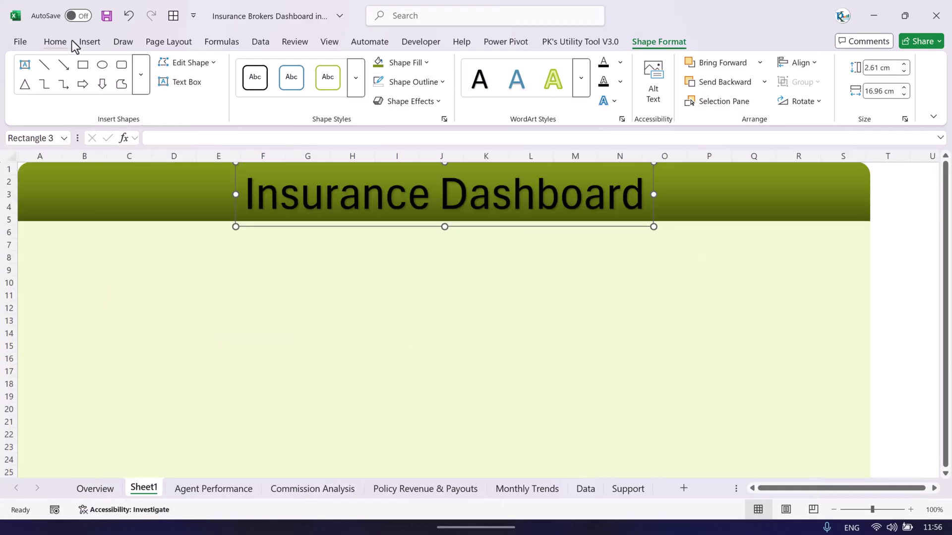
Step: Colour the "Insurance Dashboard" title white, reduce its font size by several increments, and place it near the header's upper edge
{"action": "left_click", "coordinate": [55, 42]}
{"action": "left_click", "coordinate": [275, 92]}
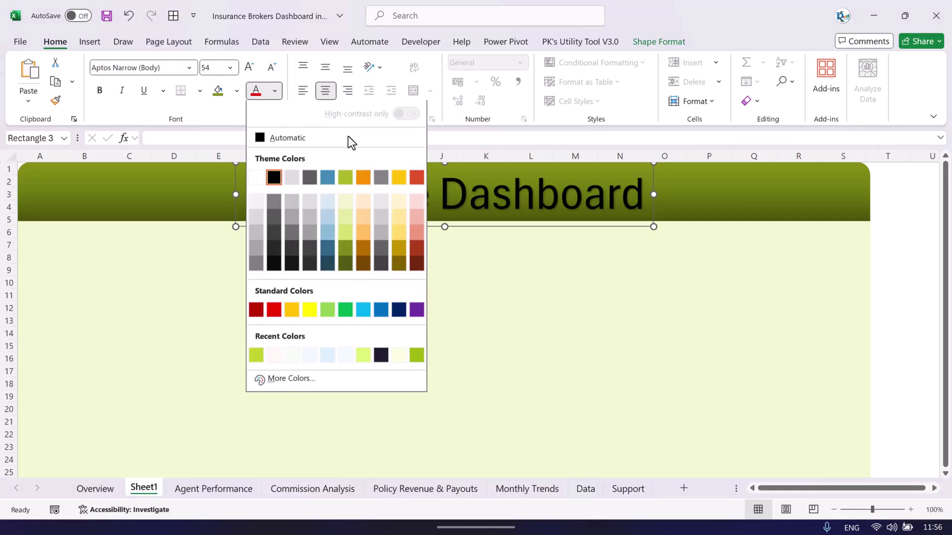
{"action": "left_click", "coordinate": [263, 177]}
{"action": "left_click", "coordinate": [272, 67]}
{"action": "left_click", "coordinate": [272, 67]}
{"action": "left_click", "coordinate": [271, 67]}
{"action": "left_click", "coordinate": [271, 67]}
{"action": "left_click", "coordinate": [272, 67]}
{"action": "left_click", "coordinate": [924, 269]}
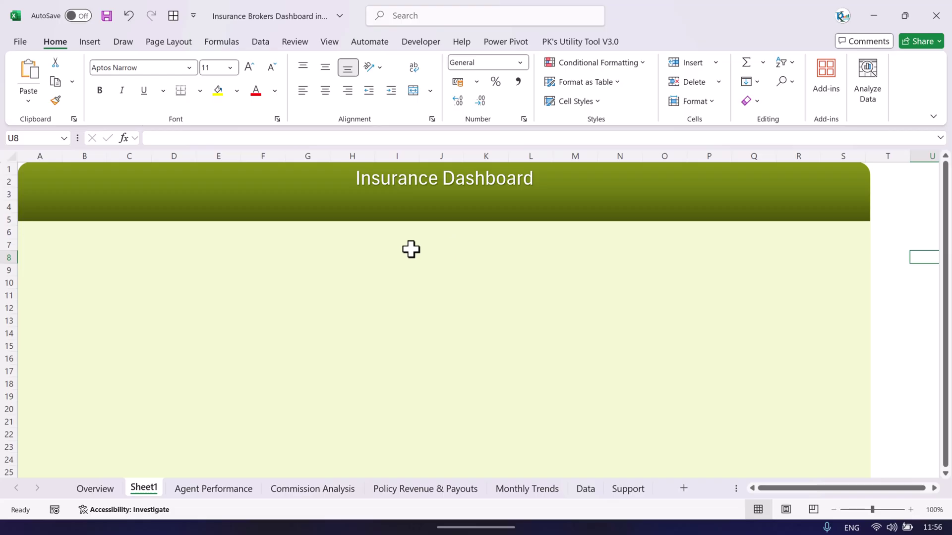
Step: After checking the Overview tabs, duplicate Sheet1's header band, shrink the copy to about 3.93 by 1.06 cm, and place it over columns B to D of the header
{"action": "left_click", "coordinate": [97, 490]}
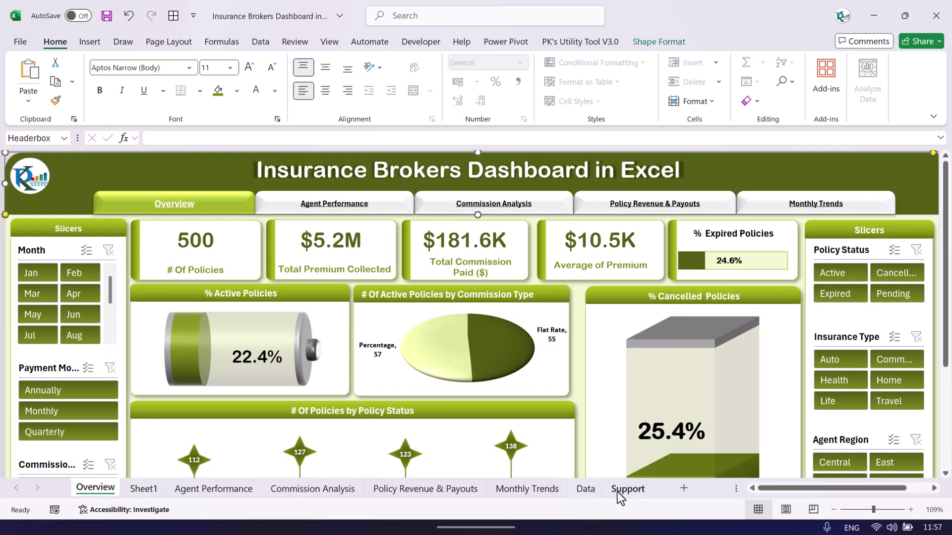
{"action": "left_click", "coordinate": [141, 490]}
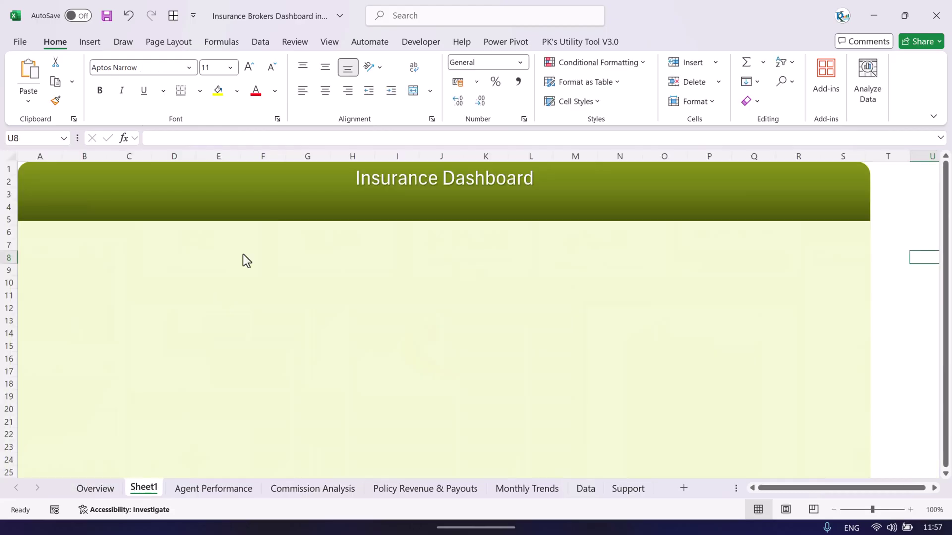
{"action": "left_click", "coordinate": [240, 214]}
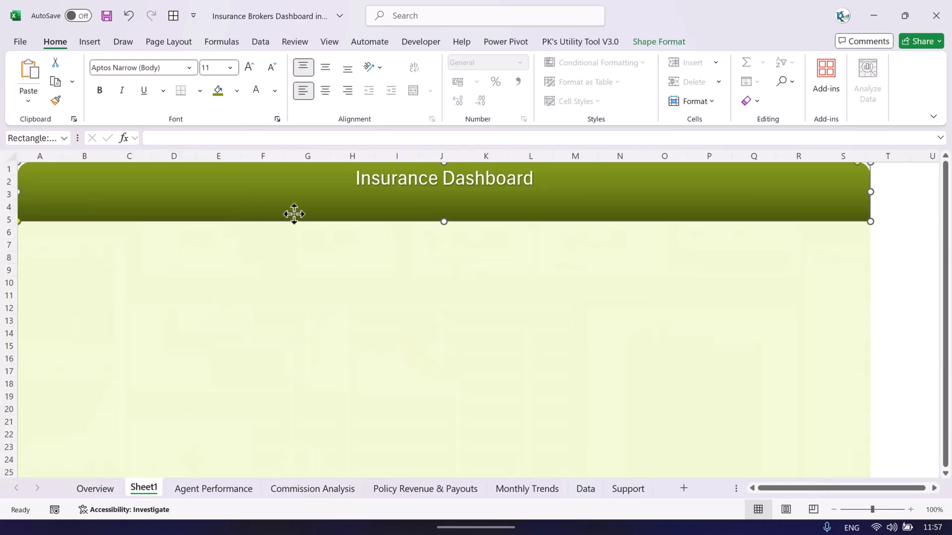
{"action": "left_click_drag", "start_coordinate": [303, 214], "coordinate": [353, 290]}
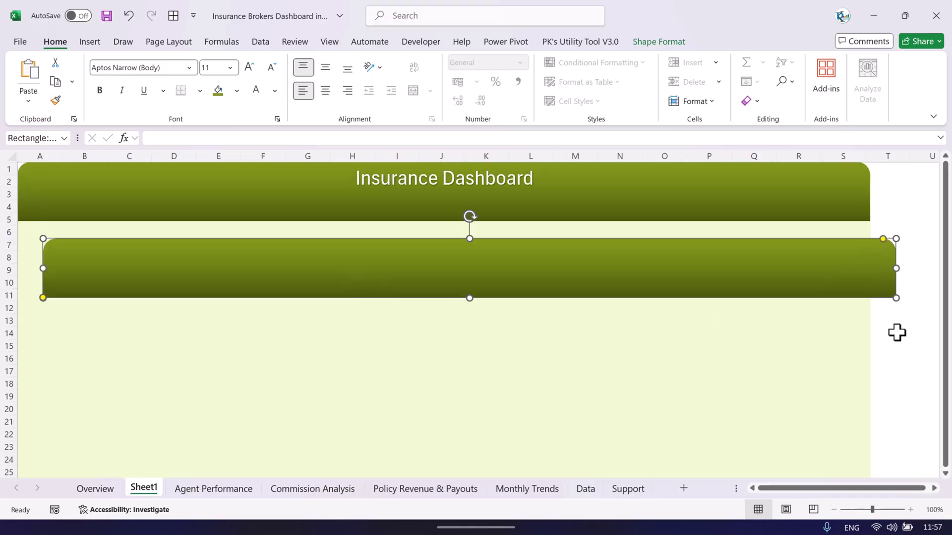
{"action": "left_click_drag", "start_coordinate": [895, 271], "coordinate": [140, 272]}
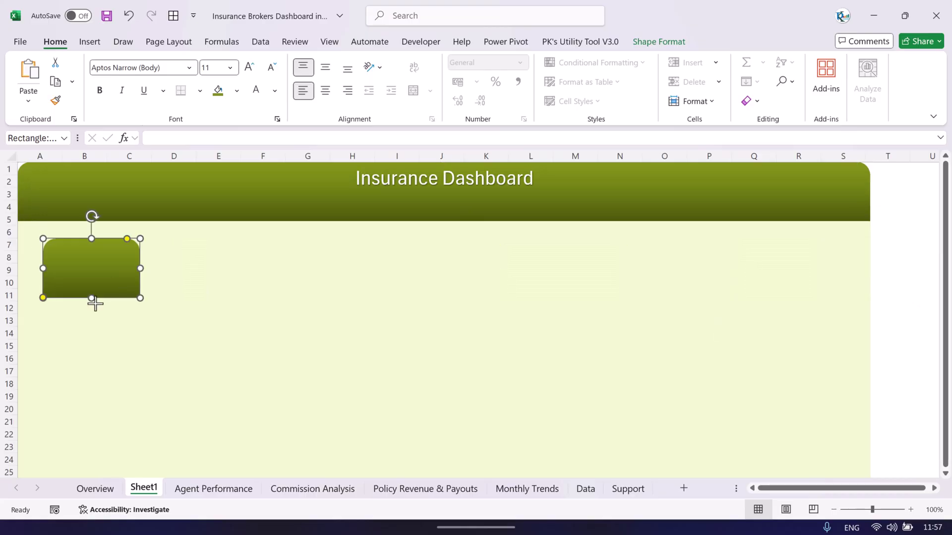
{"action": "left_click_drag", "start_coordinate": [90, 298], "coordinate": [140, 210]}
Step: Fill the small tab shape in the header with a lighter theme green
{"action": "left_click", "coordinate": [645, 42]}
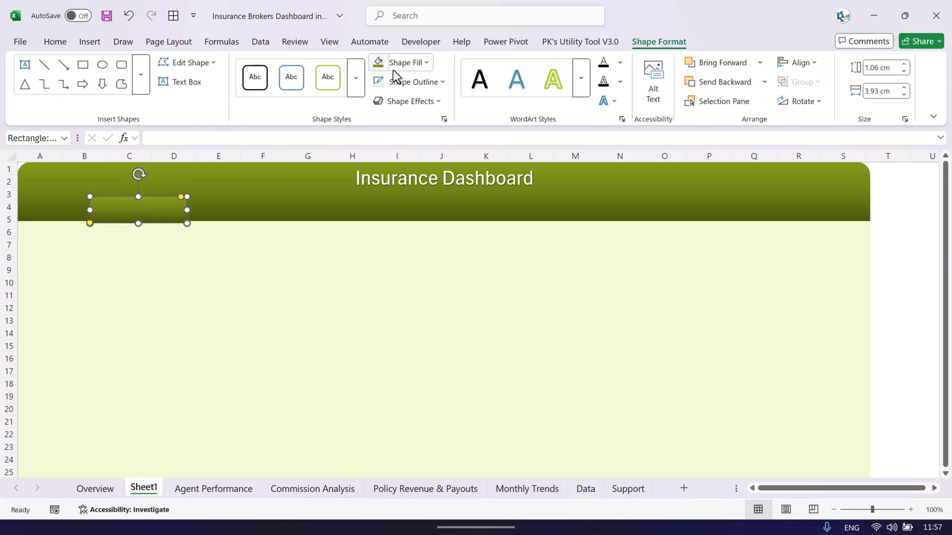
{"action": "left_click", "coordinate": [398, 63]}
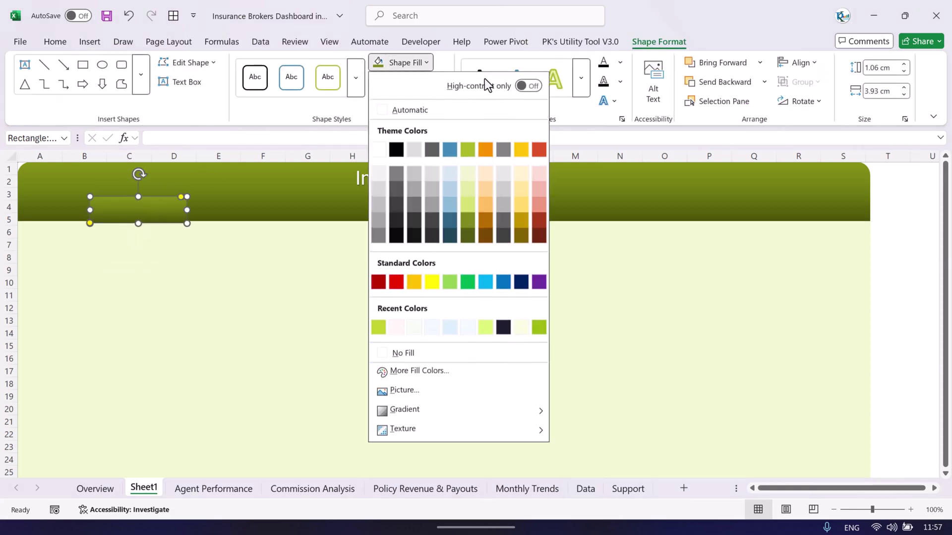
{"action": "left_click", "coordinate": [468, 203]}
Step: Review the Overview and Support sheets, return to Sheet1, and nudge the tab shape onto the header's lower edge
{"action": "left_click", "coordinate": [86, 490]}
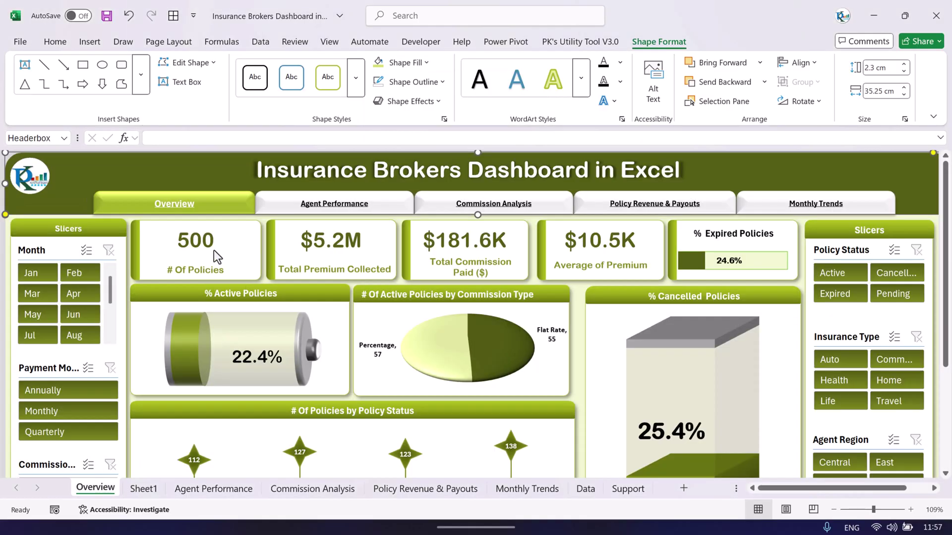
{"action": "left_click", "coordinate": [615, 490]}
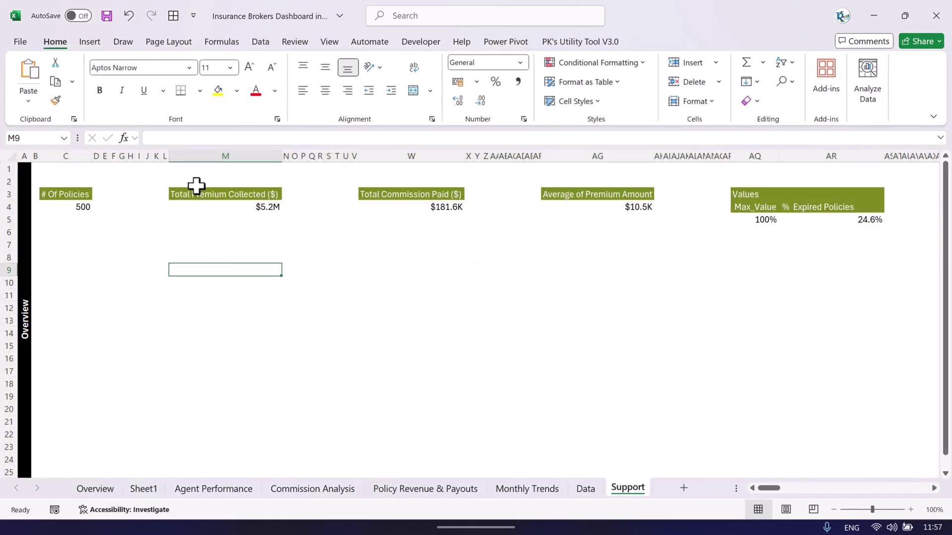
{"action": "left_click", "coordinate": [145, 489]}
{"action": "left_click_drag", "start_coordinate": [155, 219], "coordinate": [158, 216]}
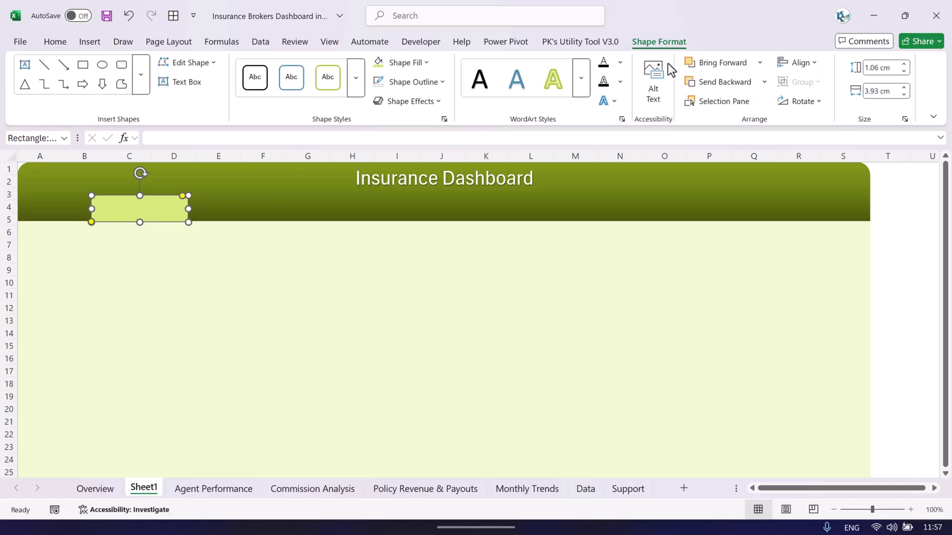
Step: Apply the Preset 2 bevelled shape effect to the light green navigation tab
{"action": "left_click", "coordinate": [438, 104]}
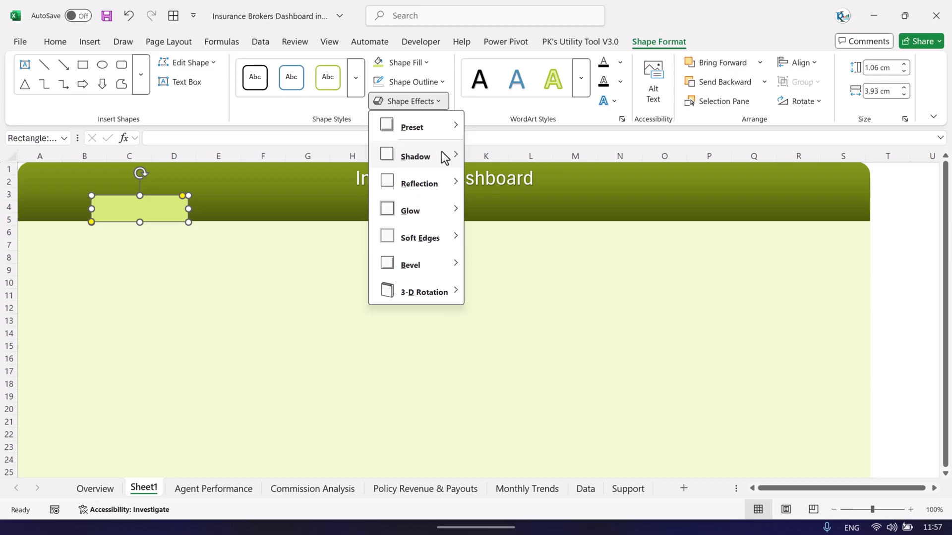
{"action": "mouse_move", "coordinate": [439, 134]}
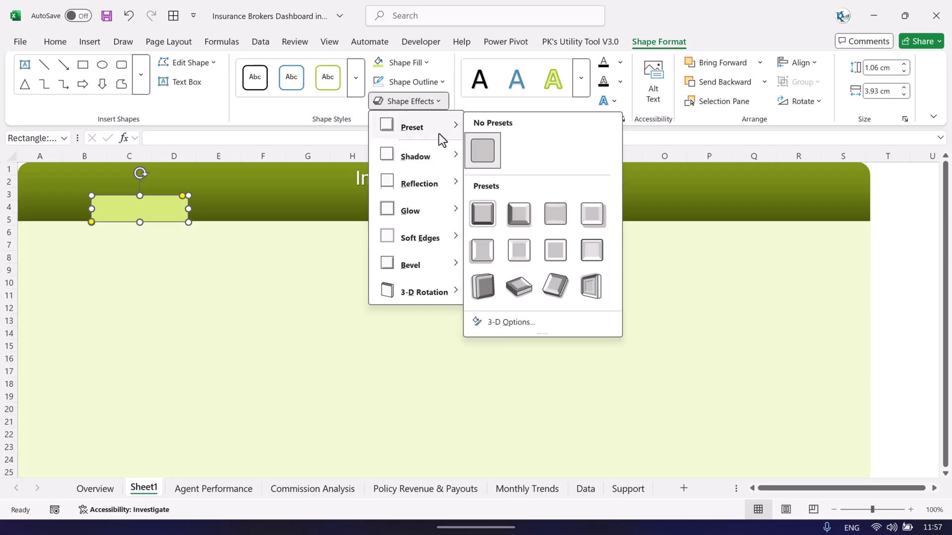
{"action": "left_click", "coordinate": [523, 213]}
Step: Copy the green tab directly beside the original and fill the copy with white
{"action": "left_click_drag", "start_coordinate": [136, 214], "coordinate": [234, 214]}
{"action": "left_click", "coordinate": [407, 64]}
{"action": "left_click", "coordinate": [379, 149]}
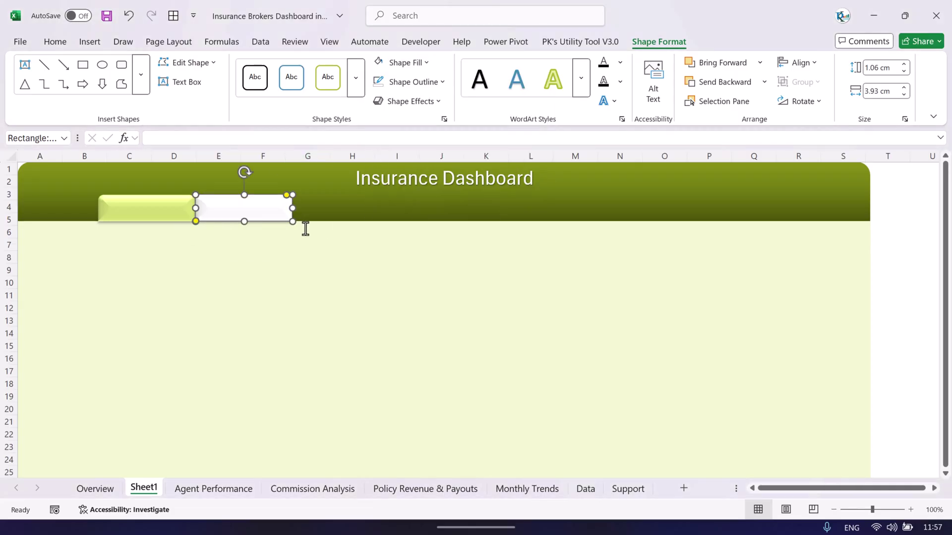
Step: Duplicate the white tab four more times in a row along the header's lower edge
{"action": "key", "text": "ctrl+d"}
{"action": "key", "text": "ctrl+d"}
{"action": "key", "text": "ctrl+d"}
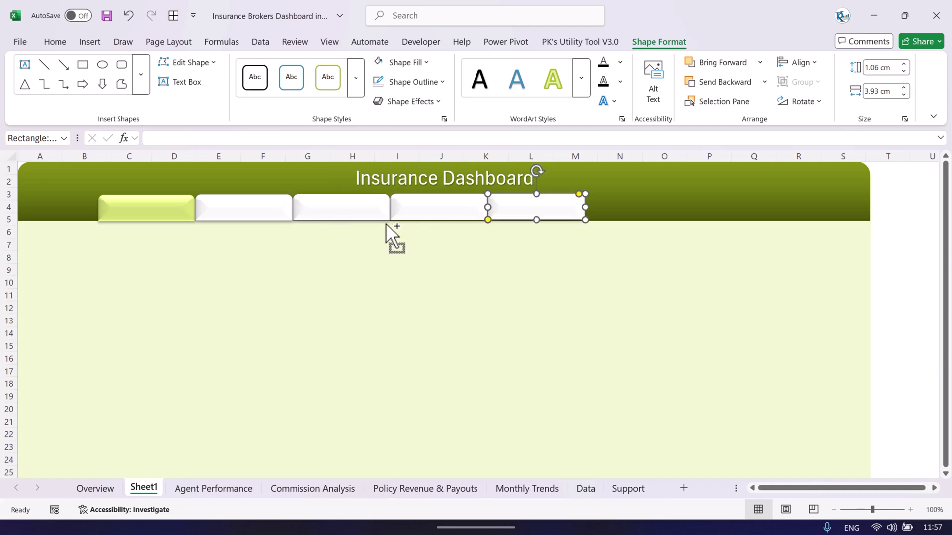
{"action": "key", "text": "ctrl+d"}
{"action": "left_click", "coordinate": [913, 246]}
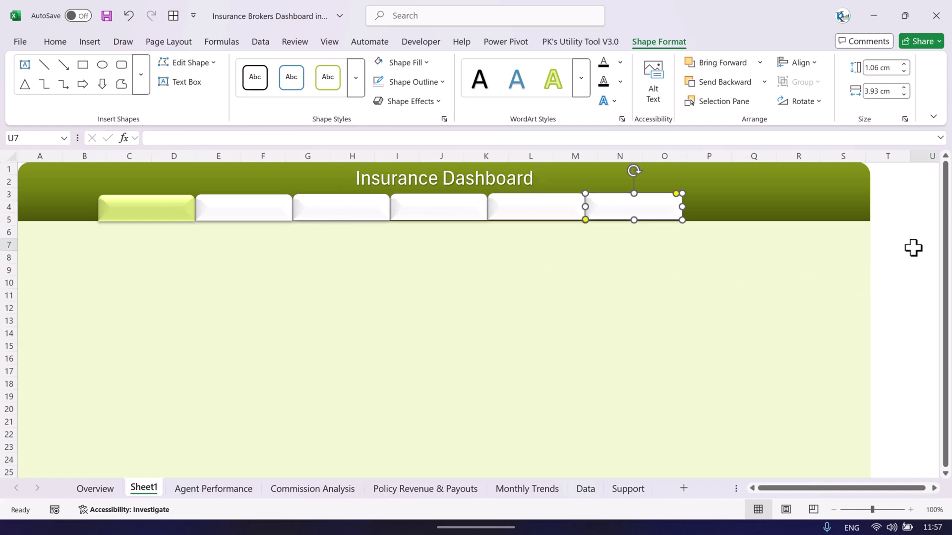
Step: Add the label "Overview" to the green tab
{"action": "left_click", "coordinate": [183, 209]}
{"action": "right_click", "coordinate": [185, 211]}
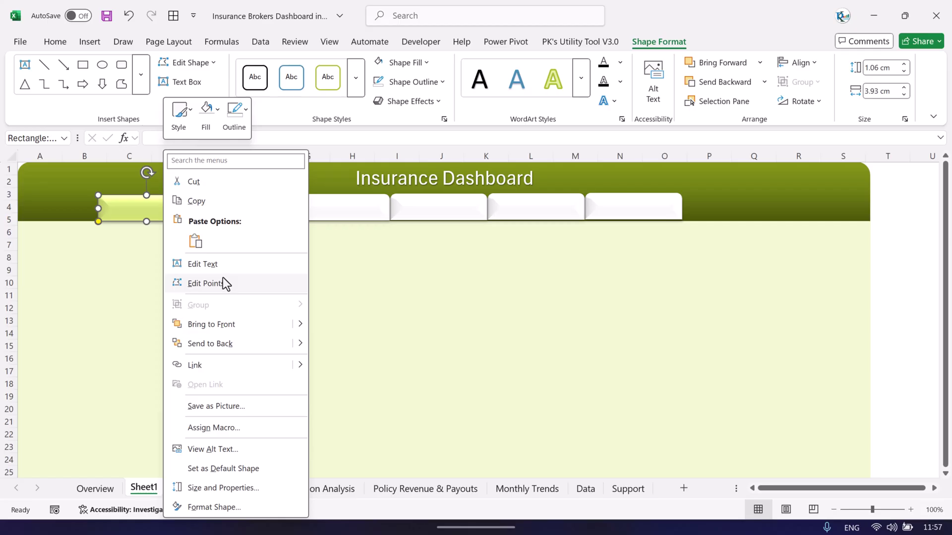
{"action": "left_click", "coordinate": [268, 265]}
{"action": "type", "text": "Overview"}
{"action": "left_click", "coordinate": [217, 244]}
{"action": "left_click", "coordinate": [180, 216]}
Step: Format the green tab's label as bold black text, centred horizontally and vertically
{"action": "left_click", "coordinate": [55, 42]}
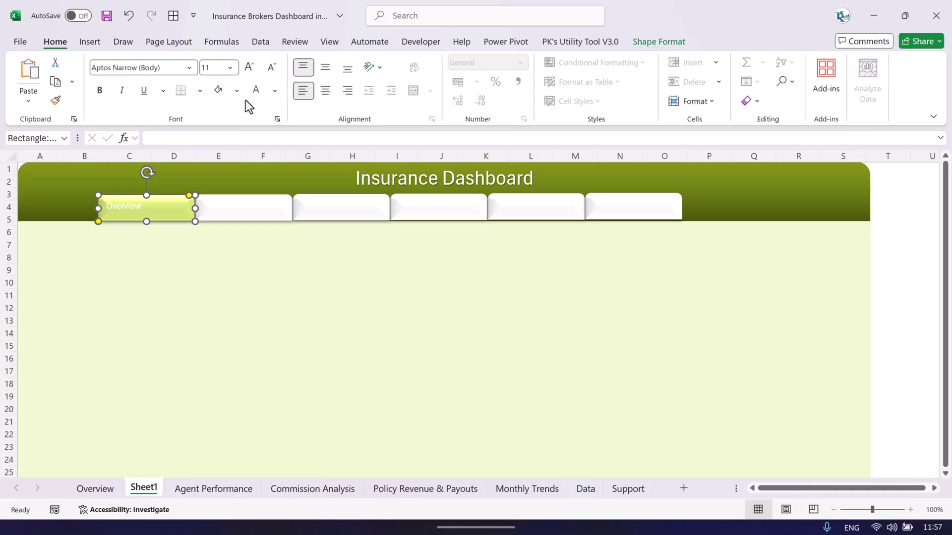
{"action": "left_click", "coordinate": [275, 91]}
{"action": "left_click", "coordinate": [282, 180]}
{"action": "left_click", "coordinate": [325, 90]}
{"action": "left_click", "coordinate": [326, 68]}
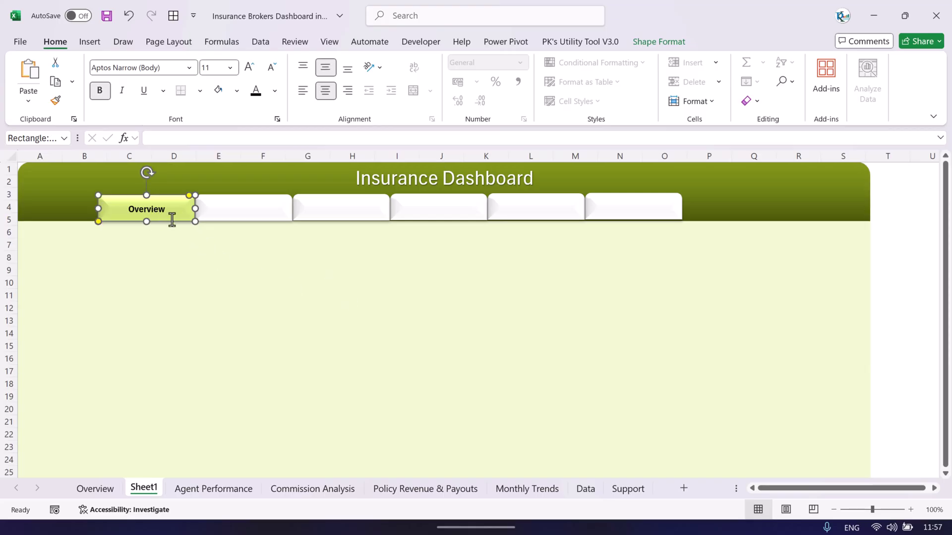
Step: Hyperlink the green tab to the Overview sheet as a place in this document, and test the link
{"action": "key", "text": "ctrl+k"}
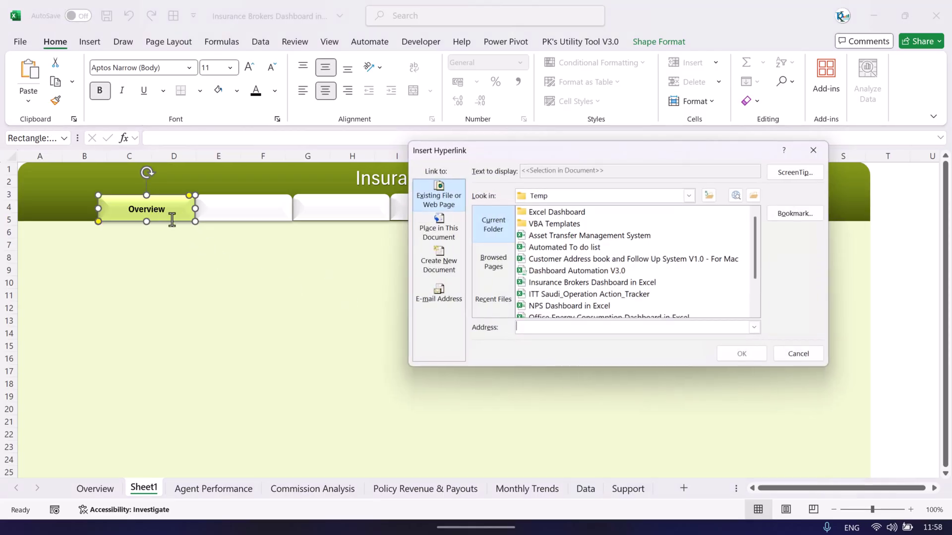
{"action": "left_click_drag", "start_coordinate": [503, 146], "coordinate": [373, 150]}
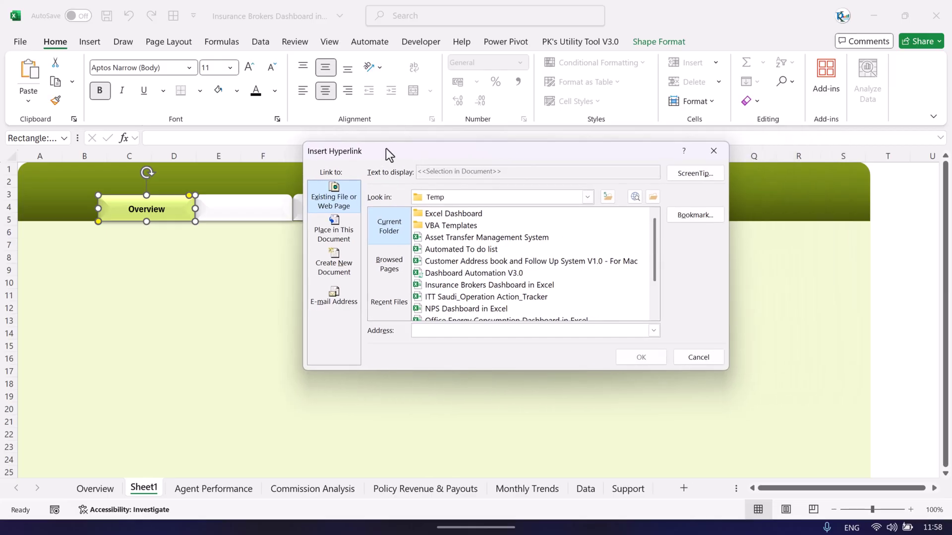
{"action": "left_click", "coordinate": [334, 242]}
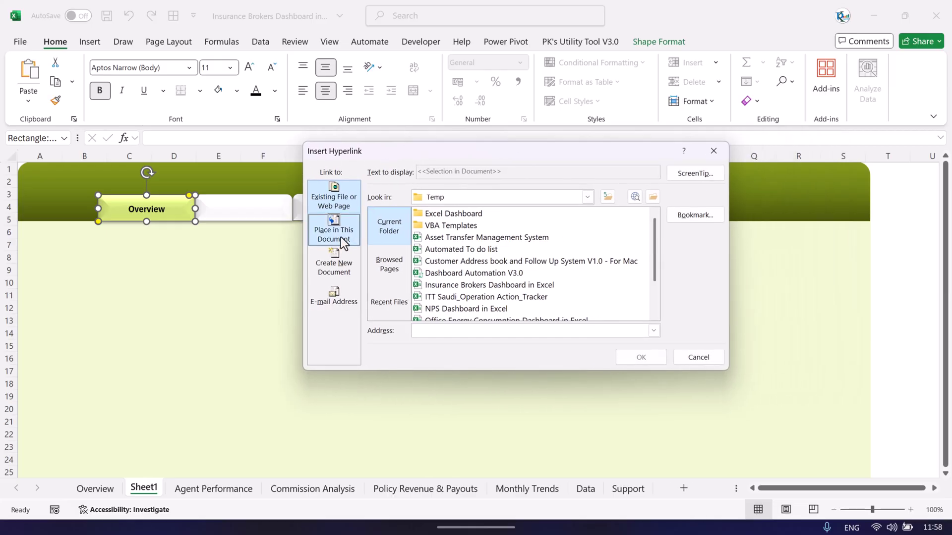
{"action": "left_click", "coordinate": [409, 250]}
{"action": "left_click", "coordinate": [618, 352]}
{"action": "left_click", "coordinate": [161, 218]}
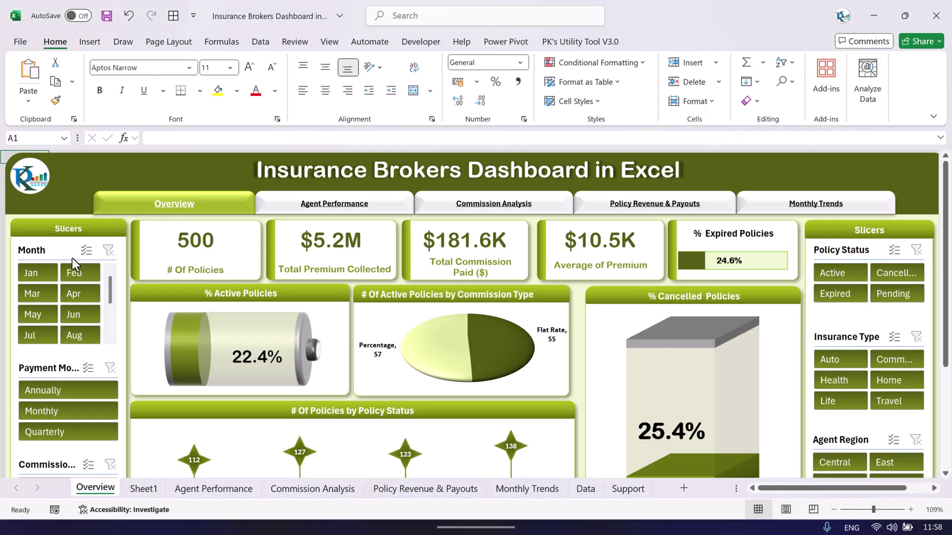
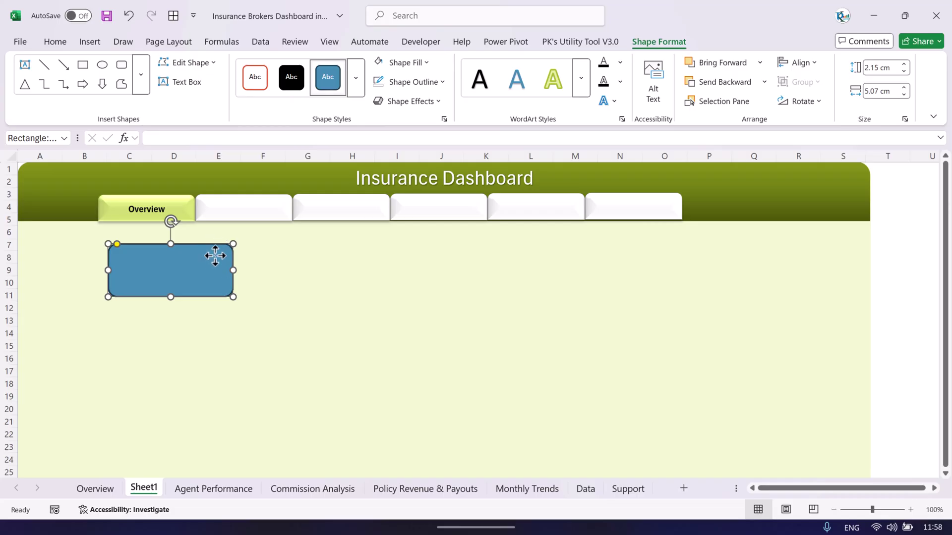
Step: Insert a rectangle with rounded top corners beside the blue card, about 2.54 cm wide and 0.5 cm high
{"action": "left_click", "coordinate": [265, 213]}
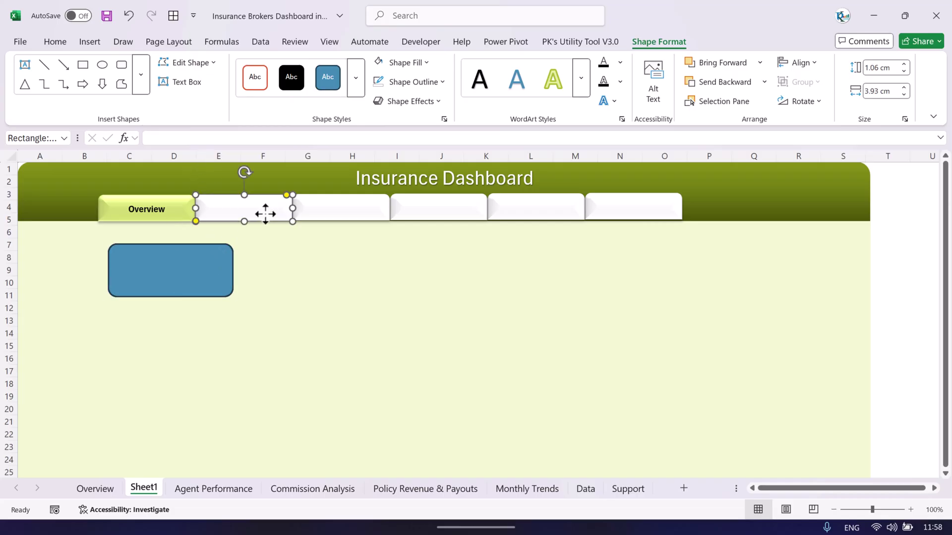
{"action": "left_click", "coordinate": [198, 278]}
{"action": "left_click", "coordinate": [90, 41]}
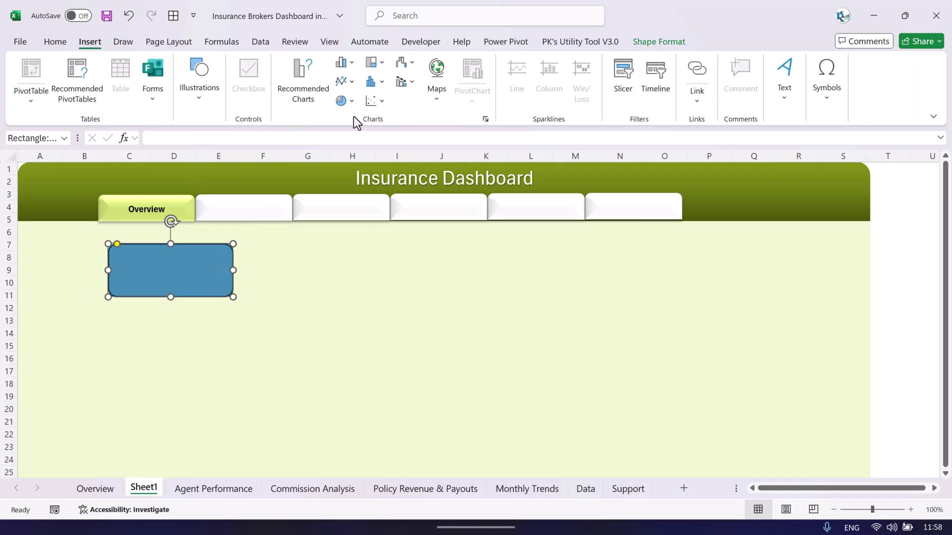
{"action": "left_click", "coordinate": [221, 96]}
{"action": "left_click", "coordinate": [221, 158]}
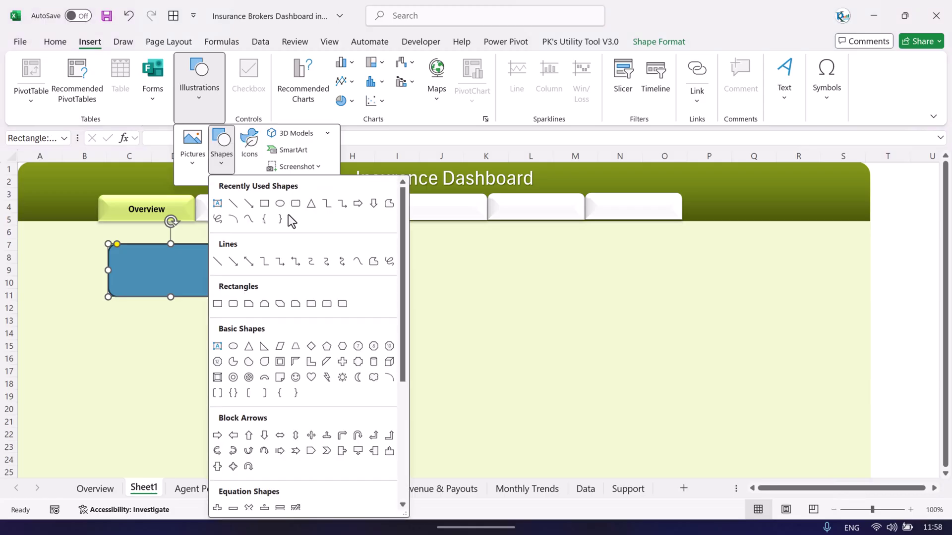
{"action": "left_click", "coordinate": [327, 304]}
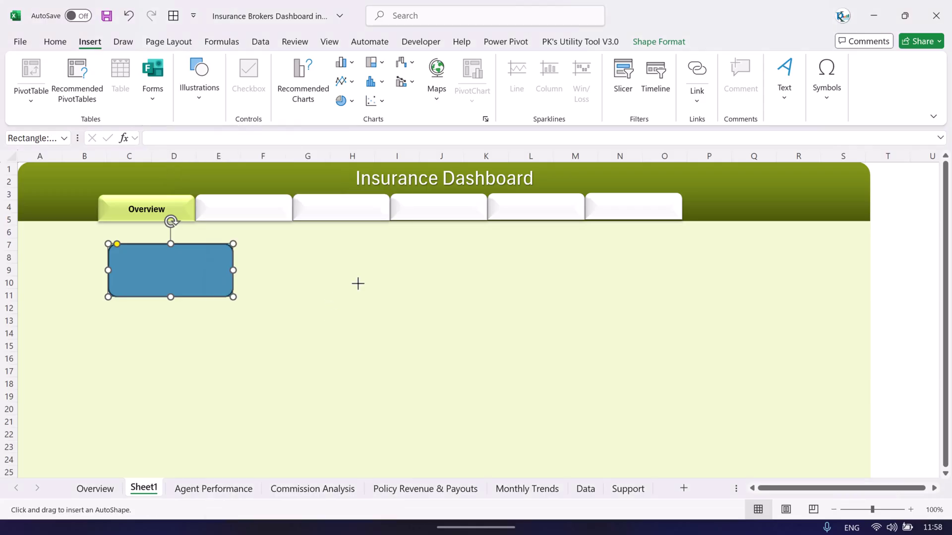
{"action": "left_click", "coordinate": [337, 269]}
{"action": "left_click_drag", "start_coordinate": [366, 330], "coordinate": [352, 279]}
Step: Rotate the small rectangle 90° to the left and place it over the blue card's left edge
{"action": "left_click", "coordinate": [817, 102]}
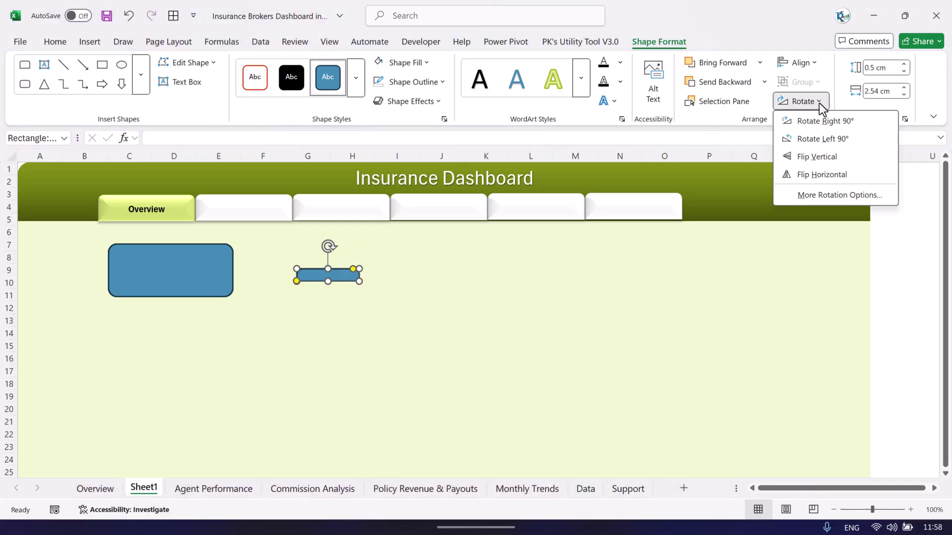
{"action": "left_click", "coordinate": [822, 121]}
{"action": "left_click", "coordinate": [823, 140]}
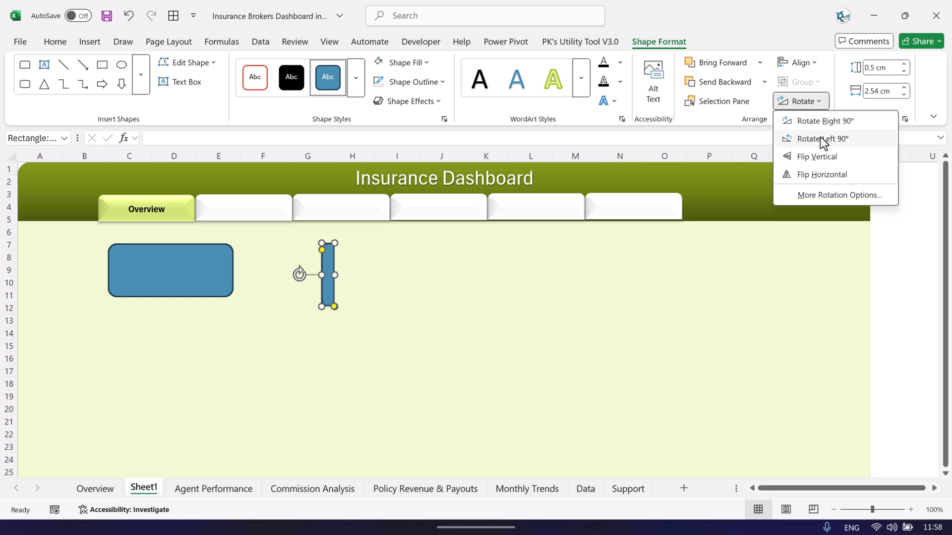
{"action": "key", "text": "Escape"}
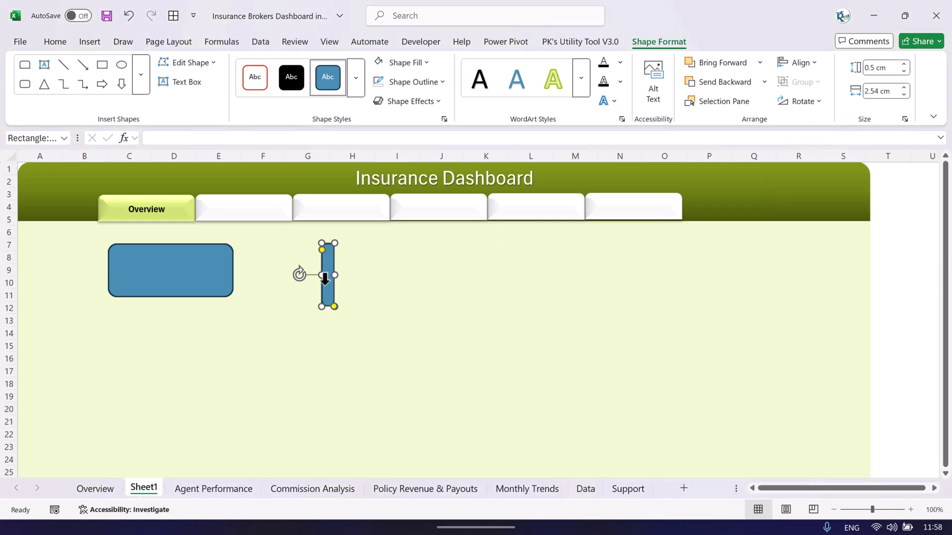
{"action": "left_click_drag", "start_coordinate": [325, 275], "coordinate": [116, 285]}
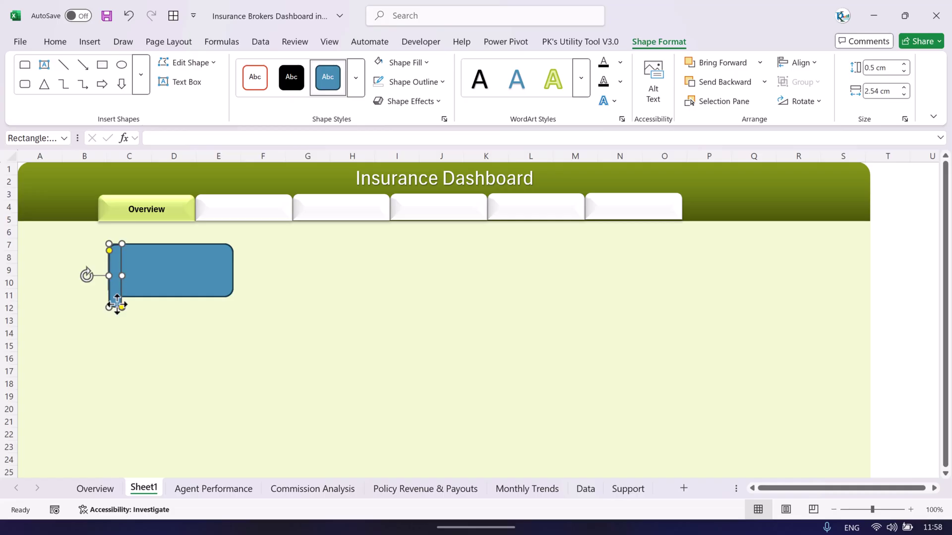
Step: Stretch the blue card to about 2.6 cm high to match the vertical strip, and fill it with white
{"action": "left_click", "coordinate": [188, 296]}
{"action": "left_click_drag", "start_coordinate": [170, 297], "coordinate": [170, 308]}
{"action": "left_click", "coordinate": [291, 242]}
{"action": "left_click", "coordinate": [218, 269]}
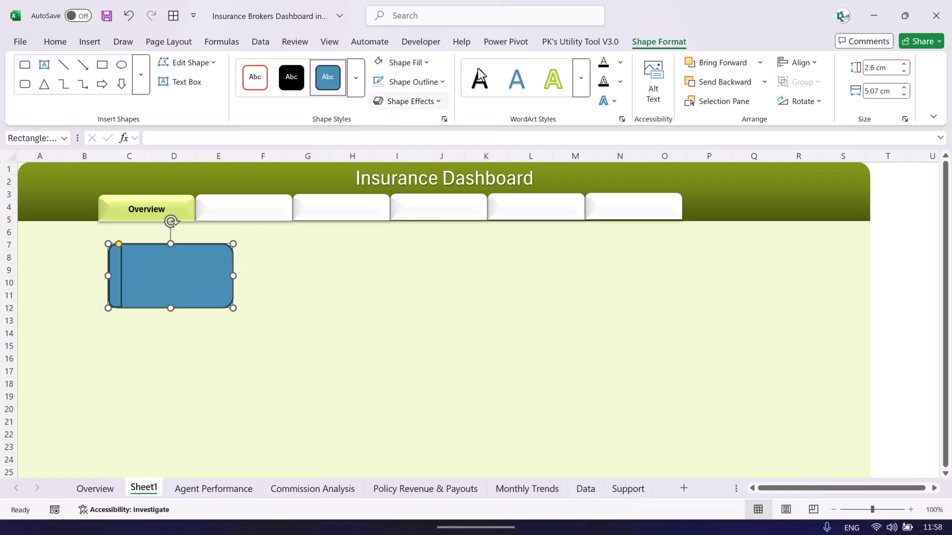
{"action": "left_click", "coordinate": [426, 63]}
{"action": "left_click", "coordinate": [393, 150]}
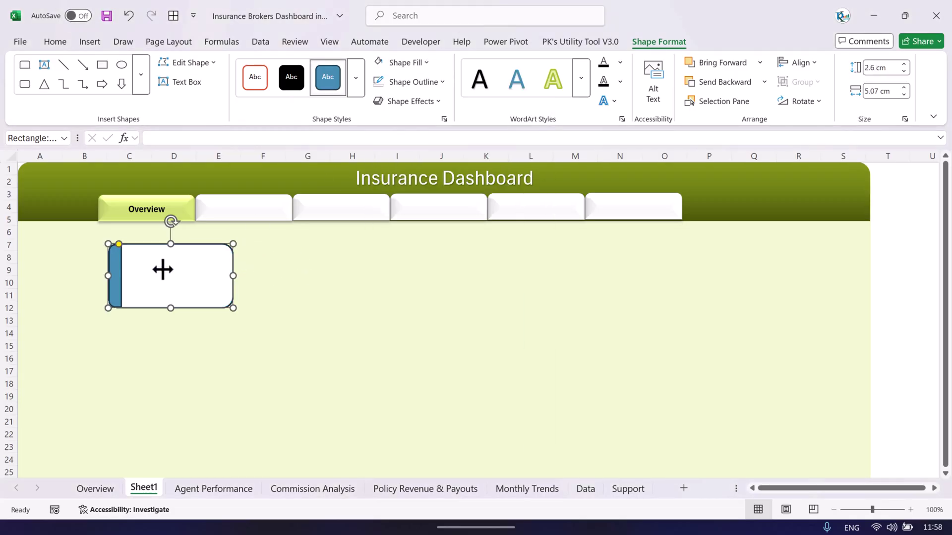
Step: Fill the vertical strip on the card with the base theme green
{"action": "left_click", "coordinate": [115, 276]}
{"action": "left_click", "coordinate": [412, 64]}
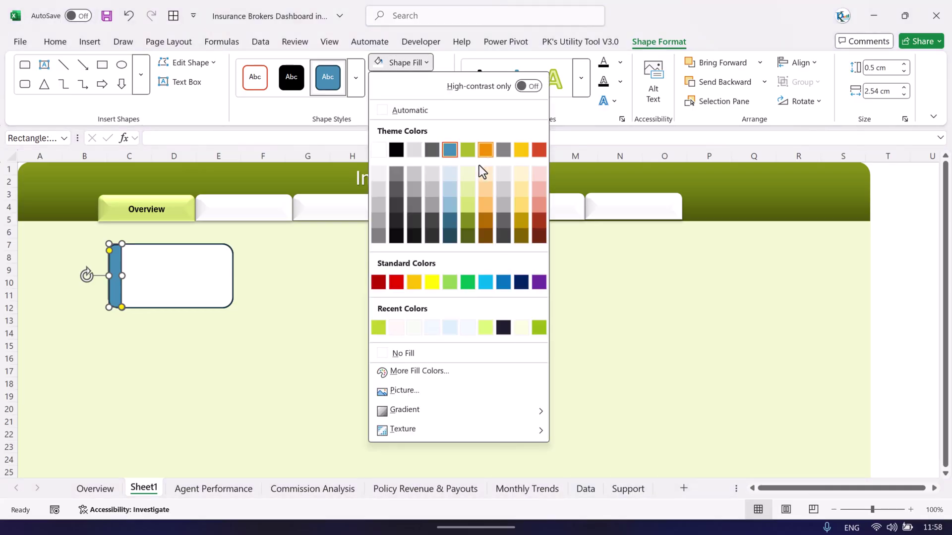
{"action": "left_click", "coordinate": [470, 152]}
Step: Give the white card a theme green outline with a ½ pt weight
{"action": "left_click", "coordinate": [199, 279]}
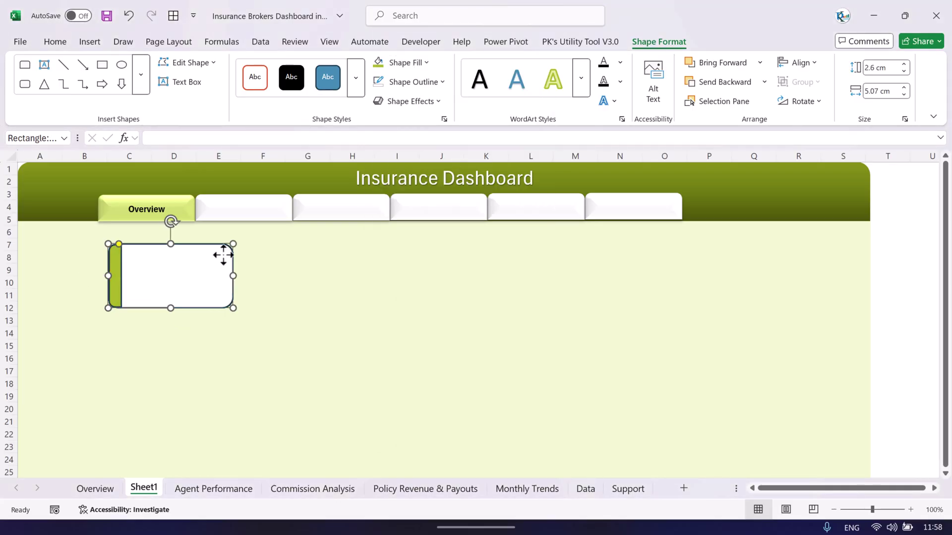
{"action": "left_click", "coordinate": [414, 81]}
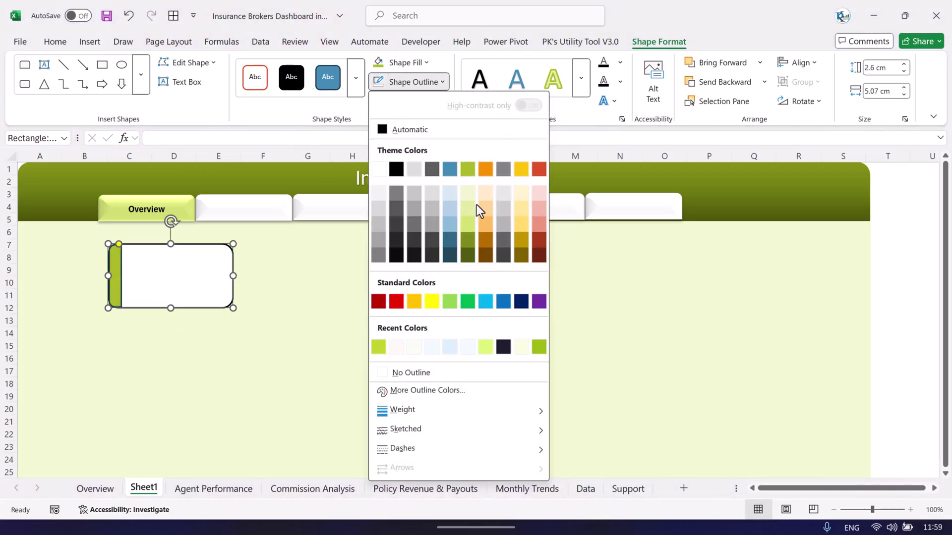
{"action": "left_click", "coordinate": [468, 167]}
{"action": "left_click", "coordinate": [439, 83]}
{"action": "mouse_move", "coordinate": [454, 420]}
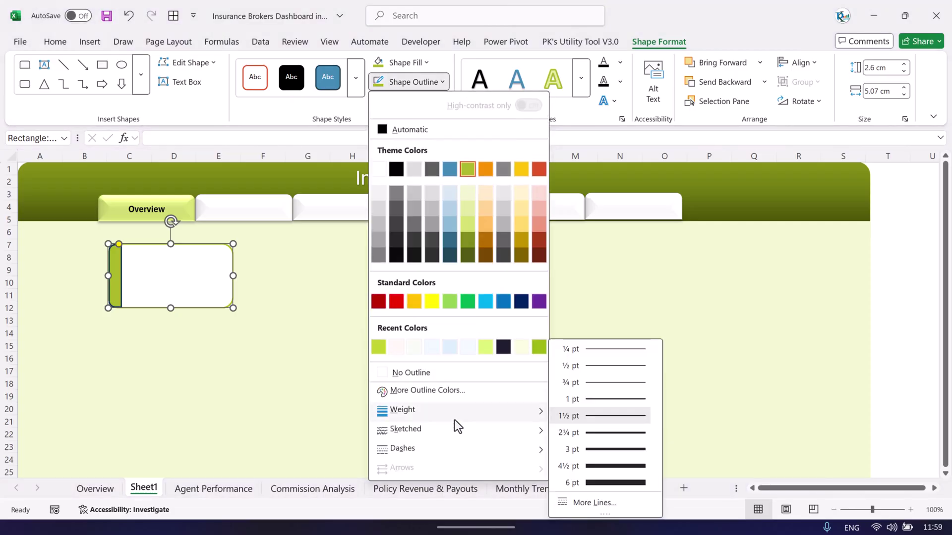
{"action": "left_click", "coordinate": [602, 368]}
Step: Give the vertical strip a matching theme green outline with a ½ pt weight
{"action": "left_click", "coordinate": [117, 266]}
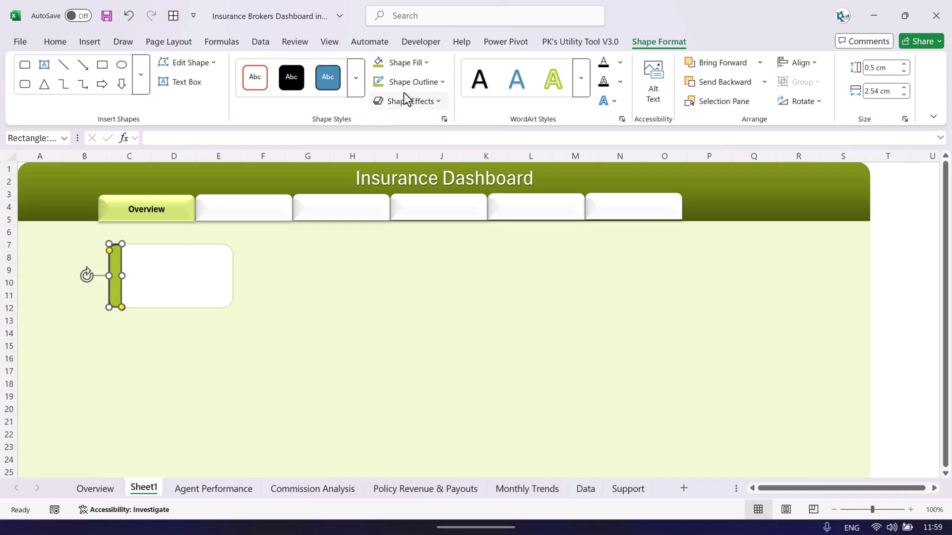
{"action": "left_click", "coordinate": [419, 84]}
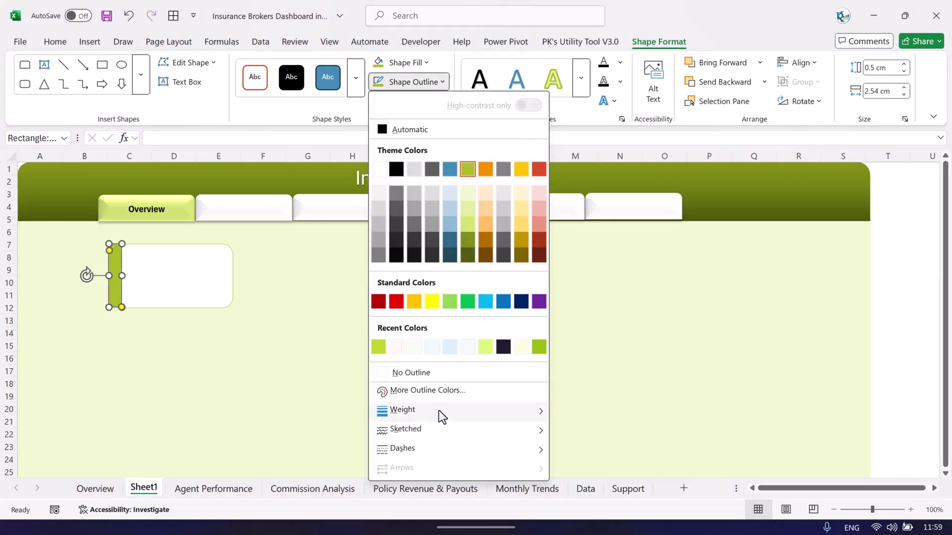
{"action": "mouse_move", "coordinate": [499, 410]}
{"action": "left_click", "coordinate": [608, 366]}
{"action": "left_click", "coordinate": [438, 272]}
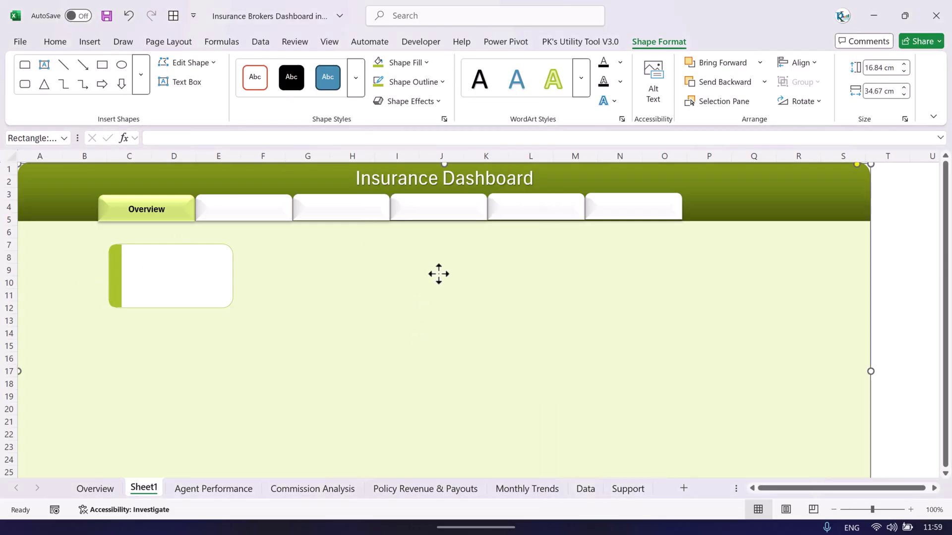
Step: Adjust the card's corner rounding and fit the green strip flush to its left edge, comparing the result with the Overview sheet
{"action": "left_click", "coordinate": [117, 271]}
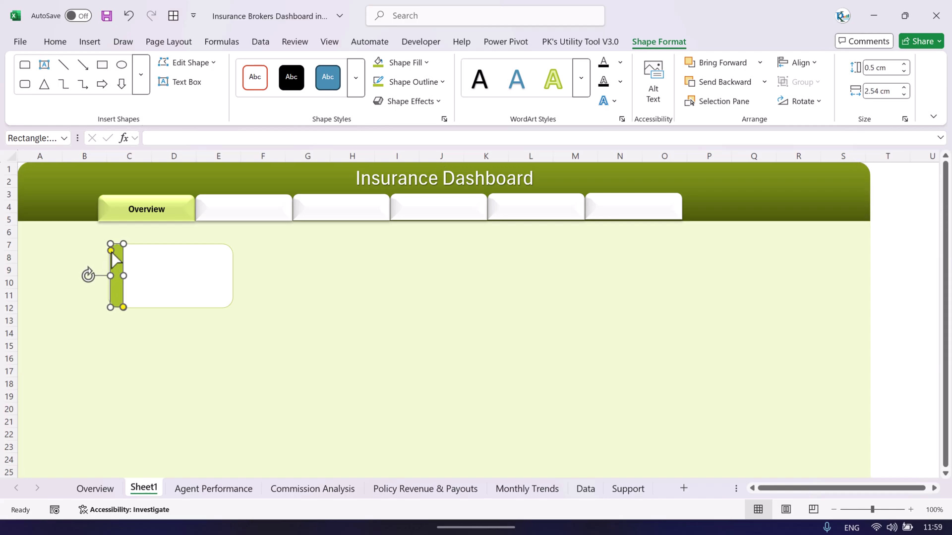
{"action": "left_click", "coordinate": [111, 254]}
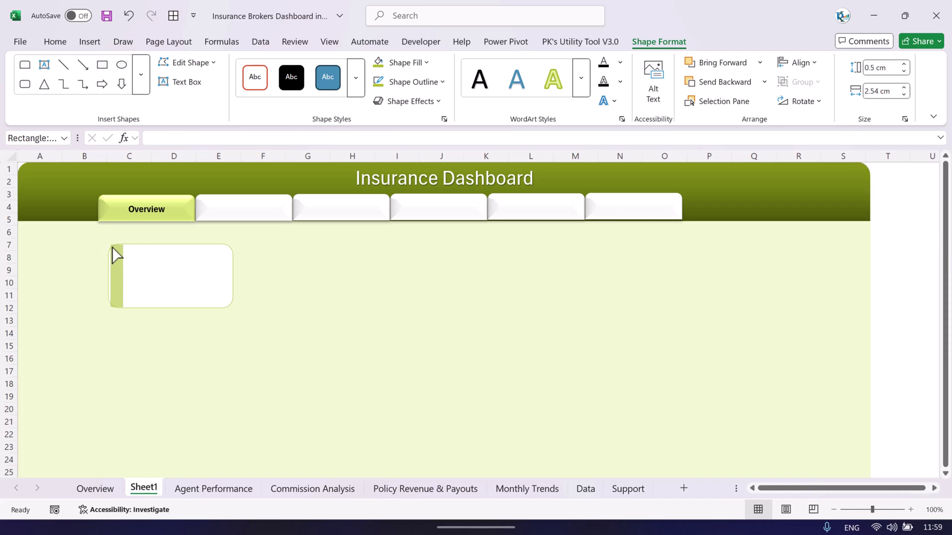
{"action": "left_click", "coordinate": [111, 252]}
{"action": "left_click", "coordinate": [164, 259]}
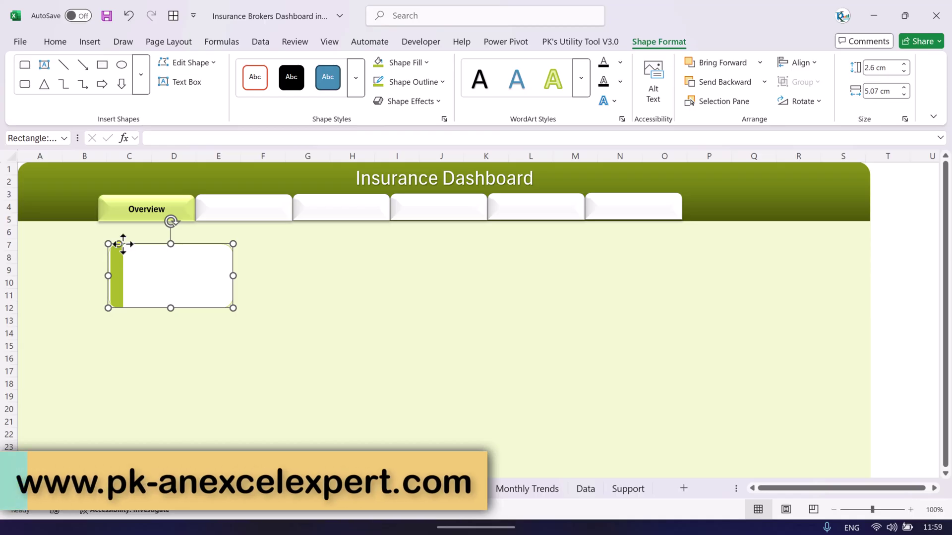
{"action": "left_click_drag", "start_coordinate": [119, 244], "coordinate": [119, 250]}
{"action": "left_click_drag", "start_coordinate": [114, 296], "coordinate": [106, 307]}
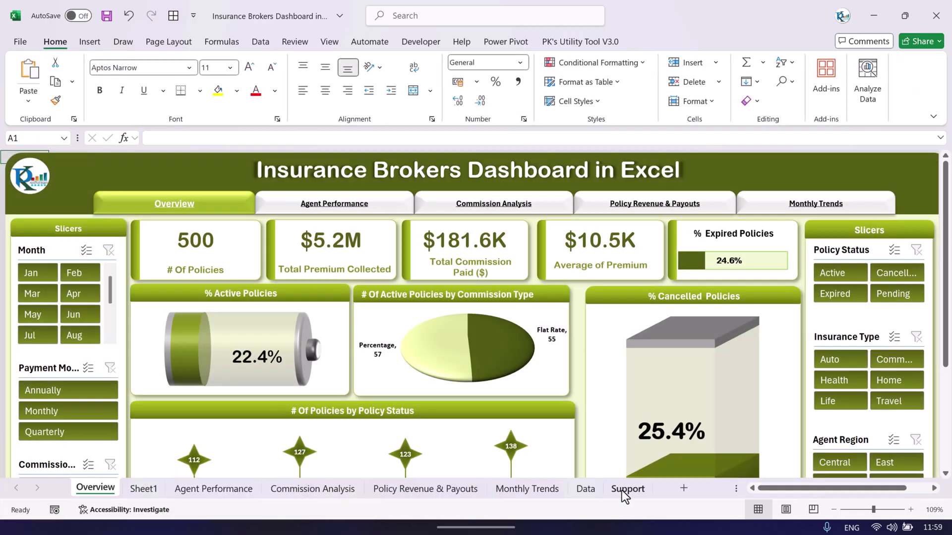
{"action": "left_click", "coordinate": [144, 489]}
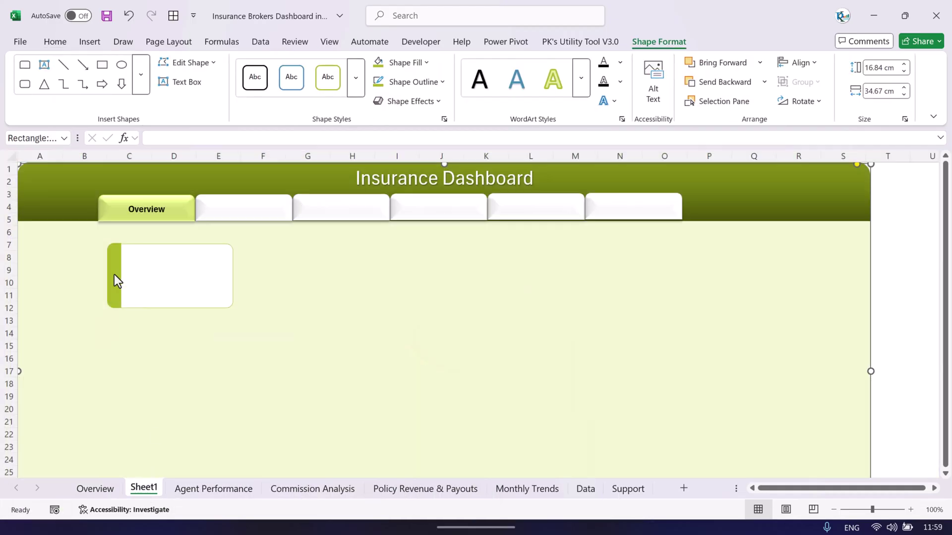
Step: Apply a dark-variation linear green gradient fill to the vertical strip on the card
{"action": "left_click", "coordinate": [422, 63]}
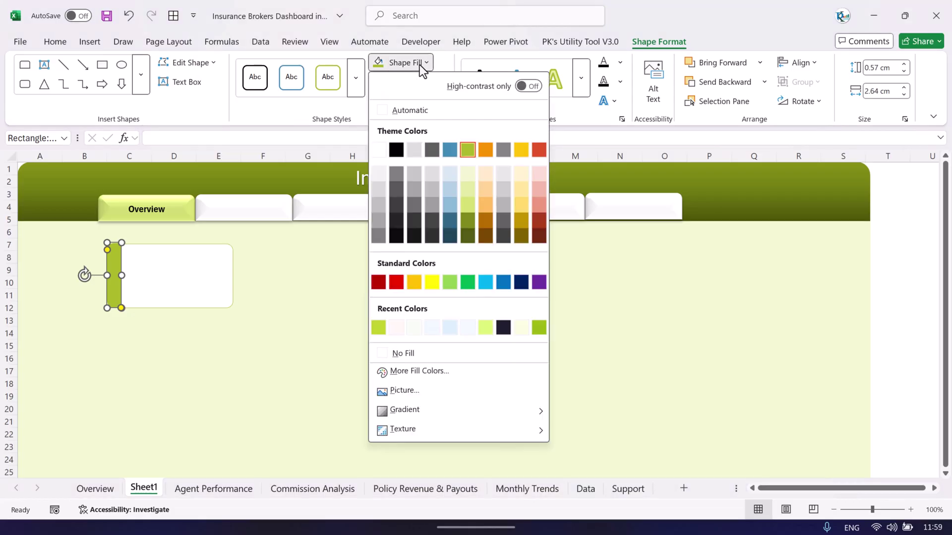
{"action": "mouse_move", "coordinate": [414, 411]}
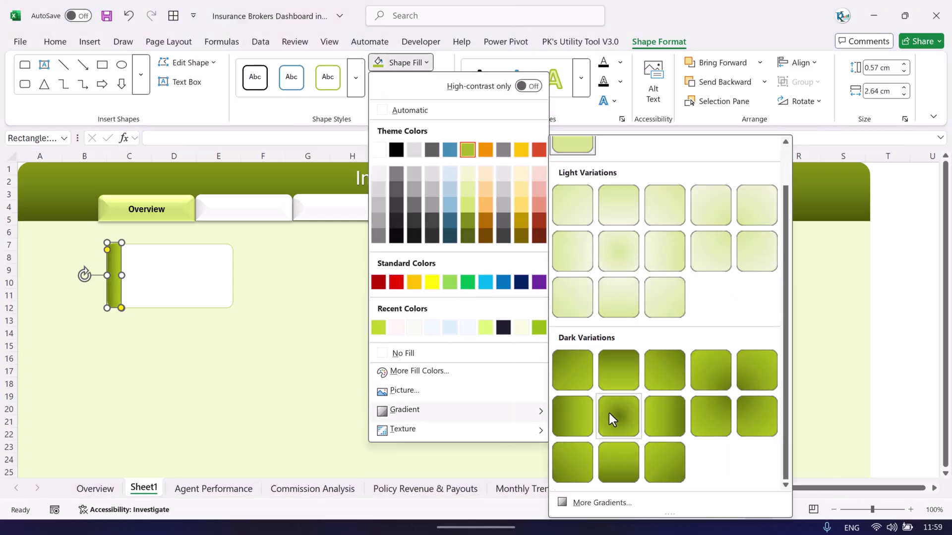
{"action": "left_click", "coordinate": [620, 464]}
{"action": "left_click", "coordinate": [267, 332]}
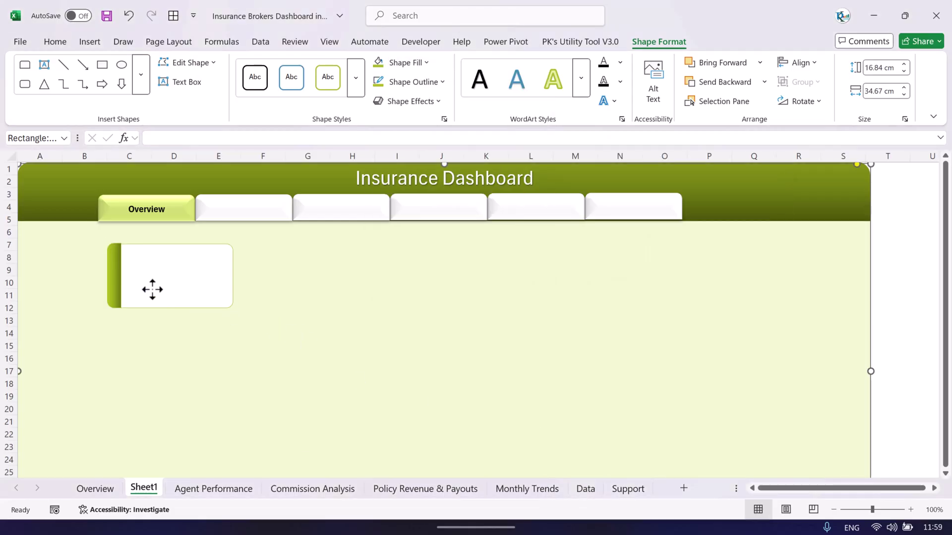
{"action": "left_click", "coordinate": [115, 266]}
Step: Insert a text box about 0.86 cm high and 3.54 cm wide in the lower part of the white card
{"action": "left_click", "coordinate": [187, 257]}
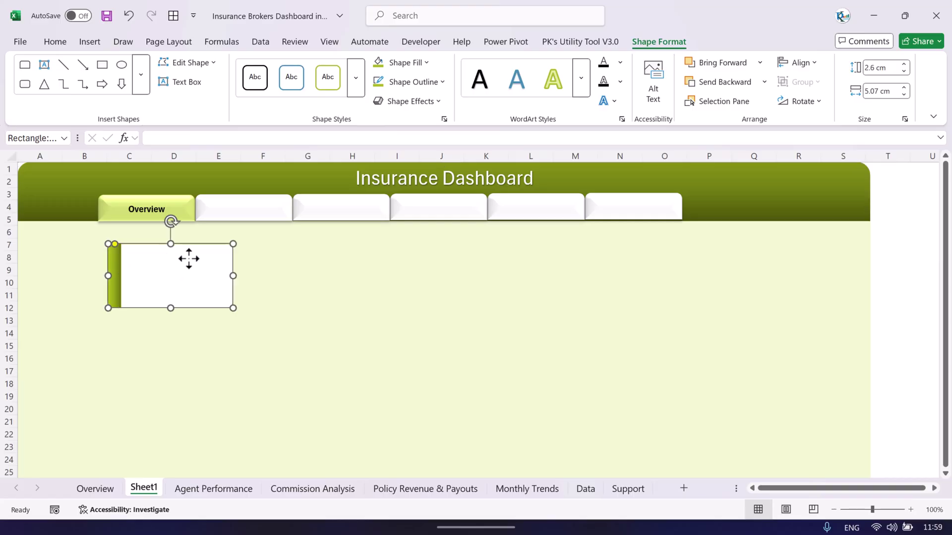
{"action": "left_click", "coordinate": [107, 44]}
{"action": "left_click", "coordinate": [799, 102]}
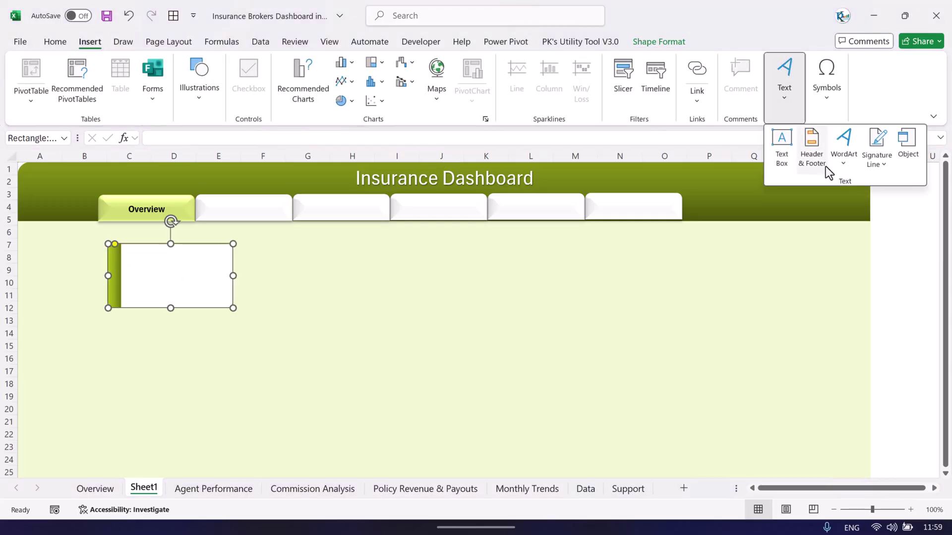
{"action": "left_click", "coordinate": [780, 151]}
{"action": "mouse_move", "coordinate": [136, 283]}
{"action": "left_mouse_down"}
{"action": "mouse_move", "coordinate": [238, 302]}
{"action": "mouse_move", "coordinate": [223, 304]}
{"action": "left_mouse_up"}
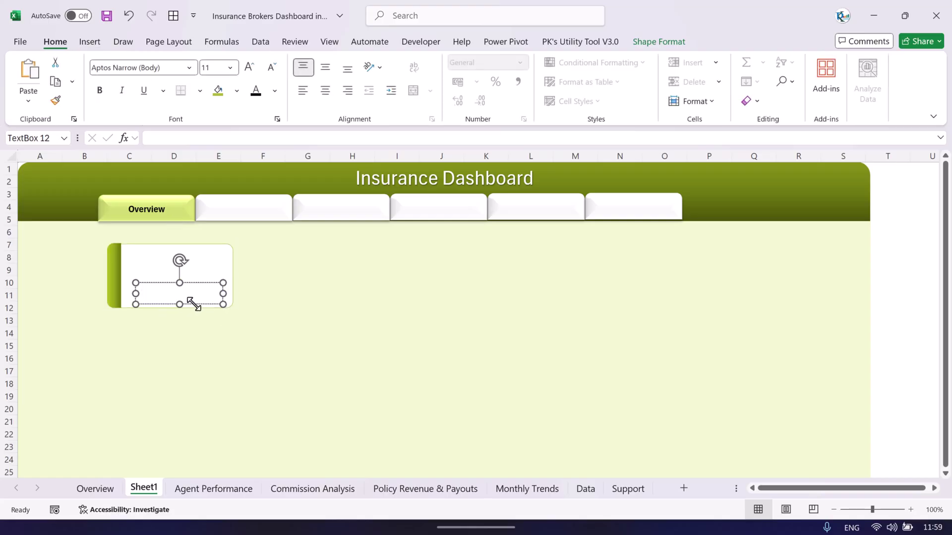
Step: Link the text box to the # Of Policies heading in cell C3 of the Support sheet
{"action": "left_click", "coordinate": [188, 139]}
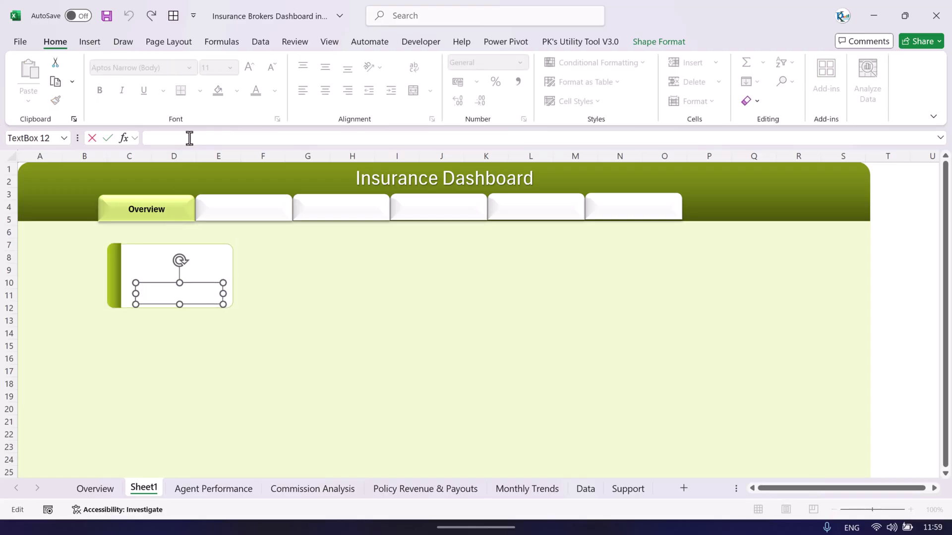
{"action": "left_click", "coordinate": [638, 493]}
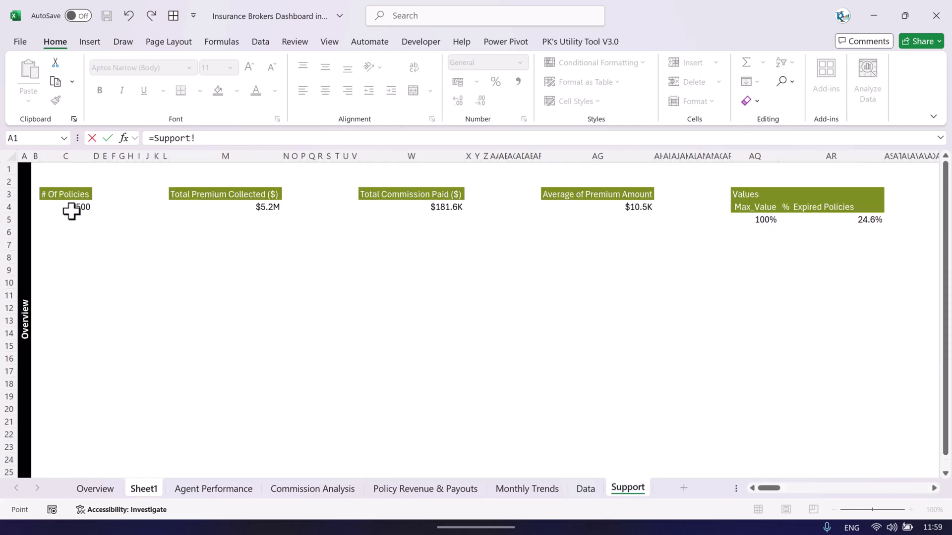
{"action": "left_click", "coordinate": [78, 196]}
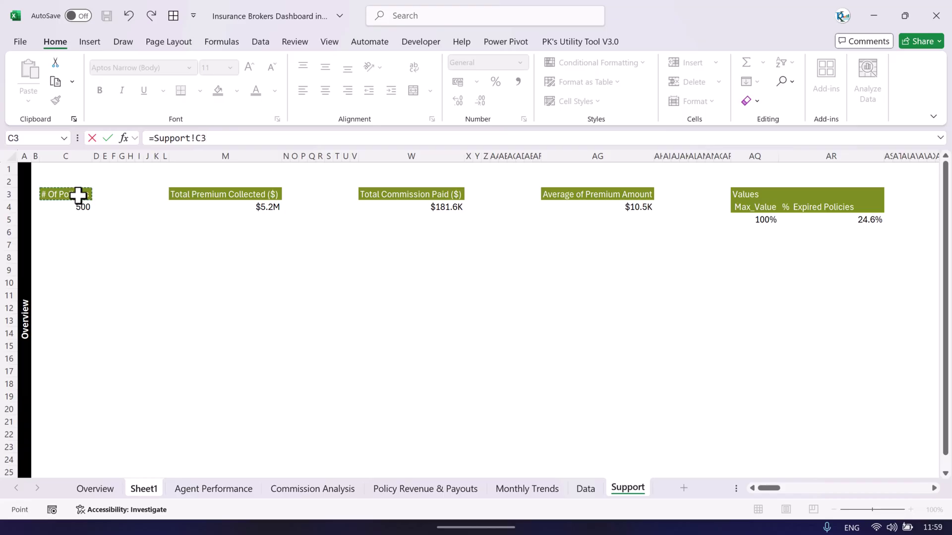
{"action": "key", "text": "Return"}
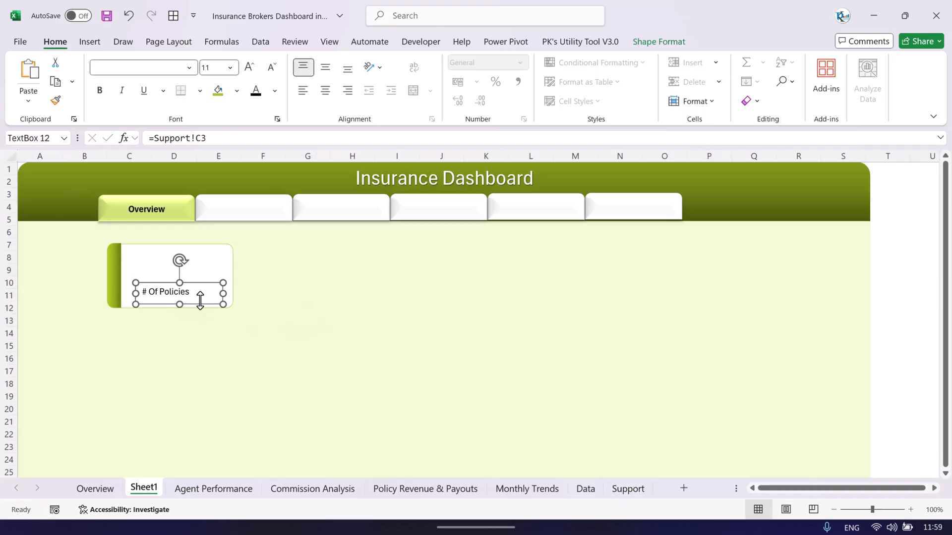
Step: Centre the label horizontally and vertically, make it bold theme green at size 12, and nudge its text box into place
{"action": "left_click", "coordinate": [326, 92]}
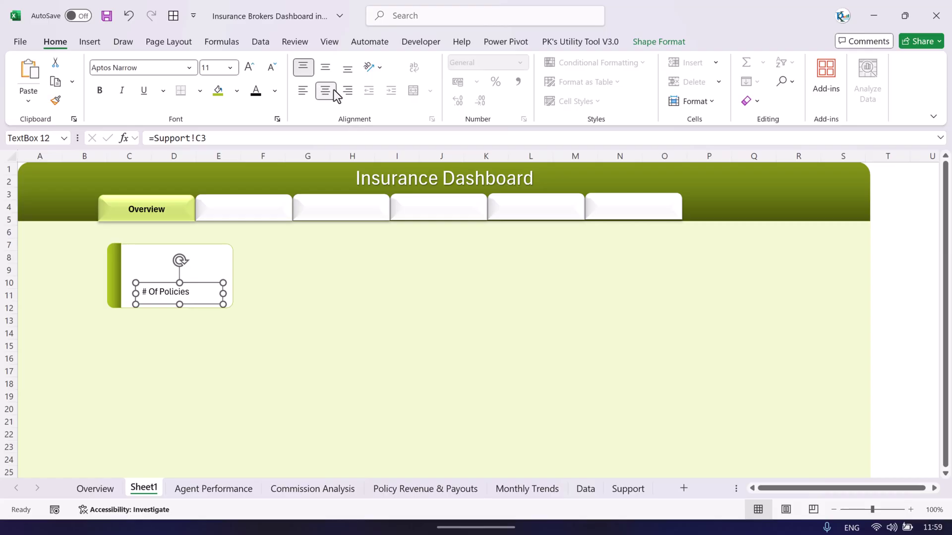
{"action": "left_click", "coordinate": [325, 67]}
{"action": "left_click", "coordinate": [275, 90]}
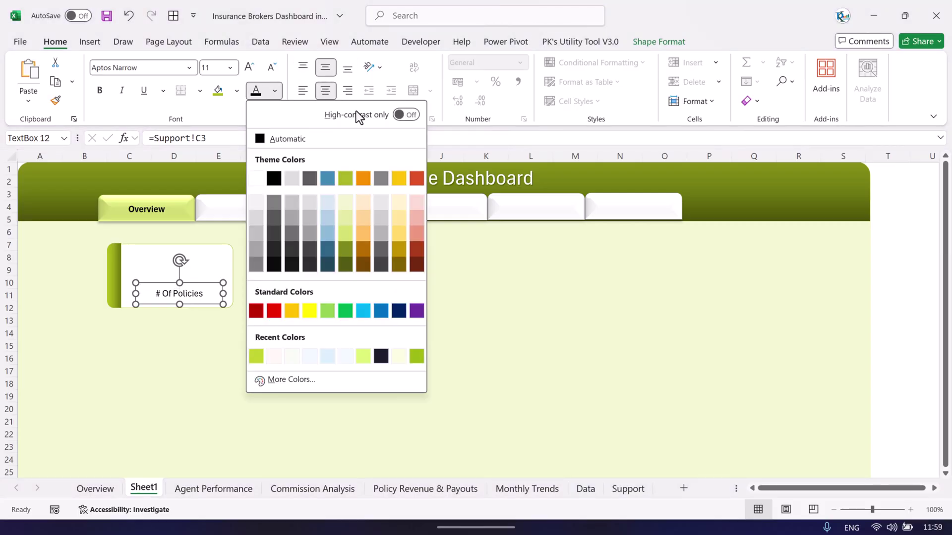
{"action": "left_click", "coordinate": [346, 179]}
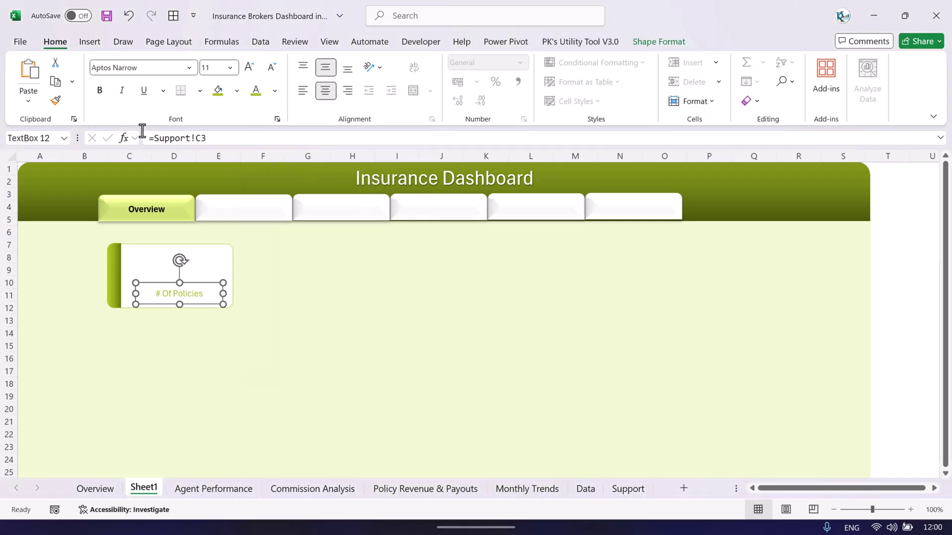
{"action": "left_click", "coordinate": [100, 90]}
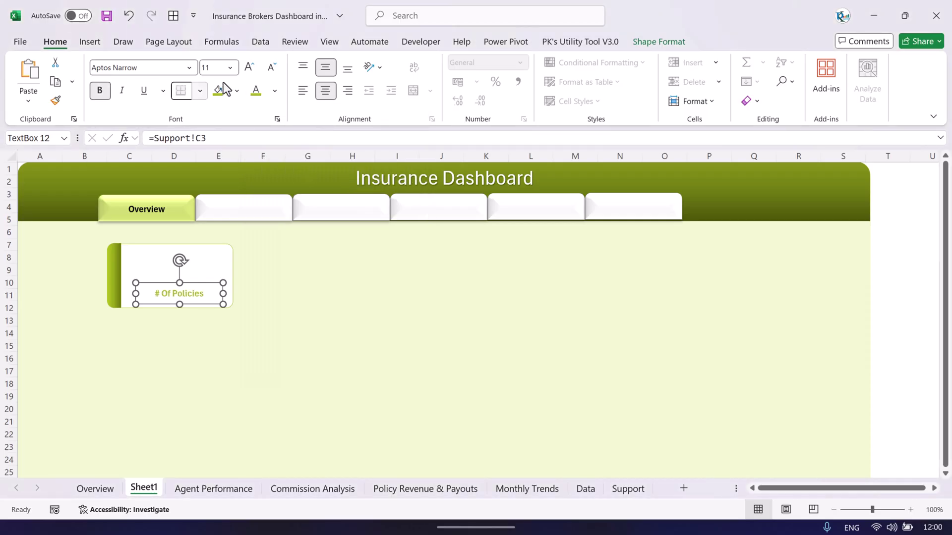
{"action": "left_click", "coordinate": [249, 67]}
{"action": "left_click_drag", "start_coordinate": [202, 299], "coordinate": [199, 298]}
Step: Remove the outline and fill from the # Of Policies text box
{"action": "left_click", "coordinate": [659, 41]}
{"action": "left_click", "coordinate": [411, 82]}
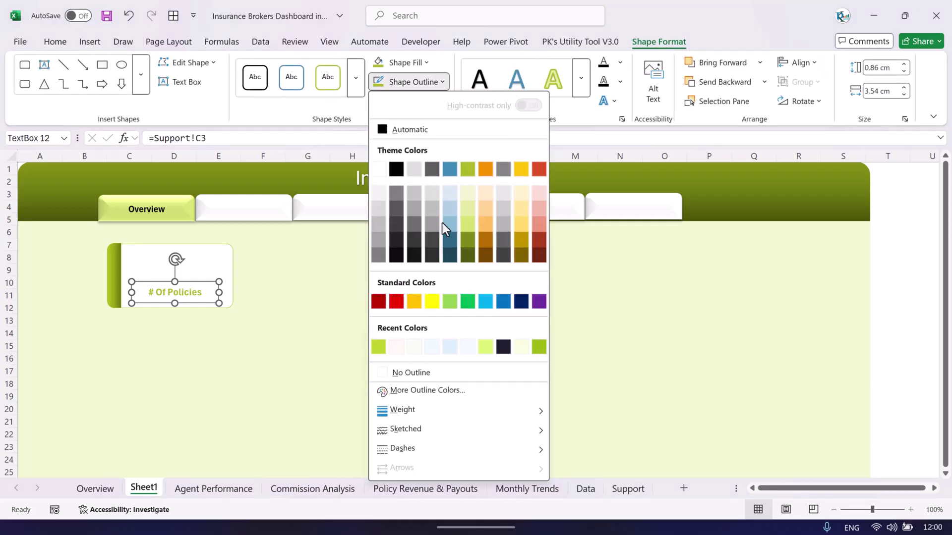
{"action": "left_click", "coordinate": [421, 376]}
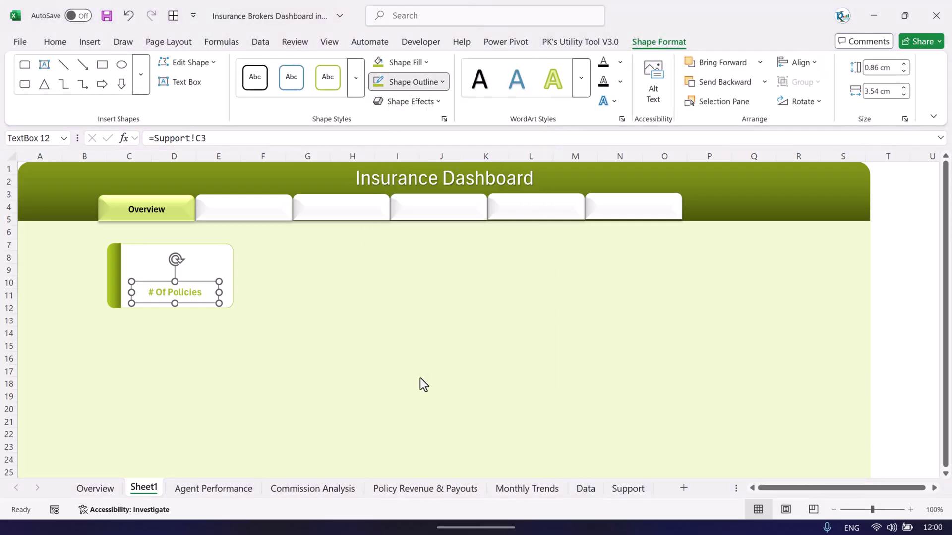
{"action": "left_click", "coordinate": [396, 62]}
{"action": "left_click", "coordinate": [402, 62]}
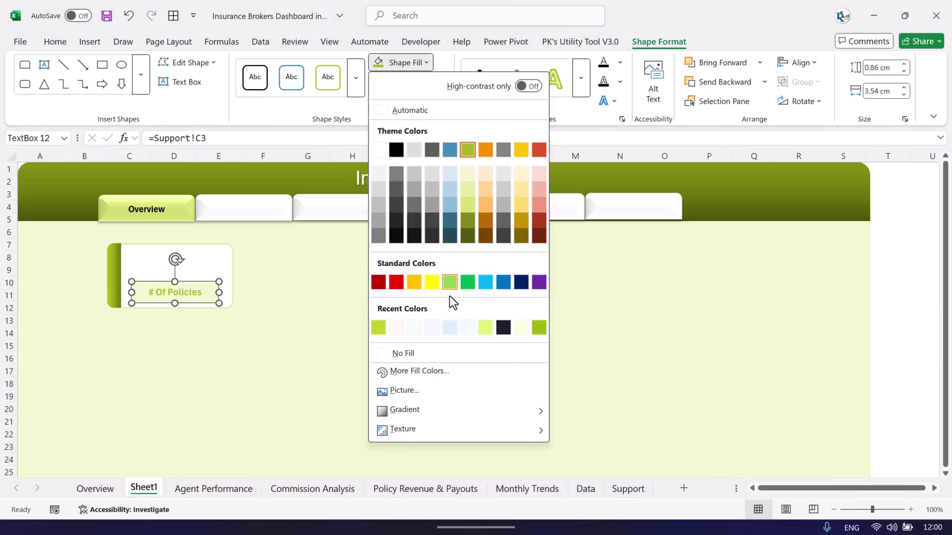
{"action": "left_click", "coordinate": [403, 353]}
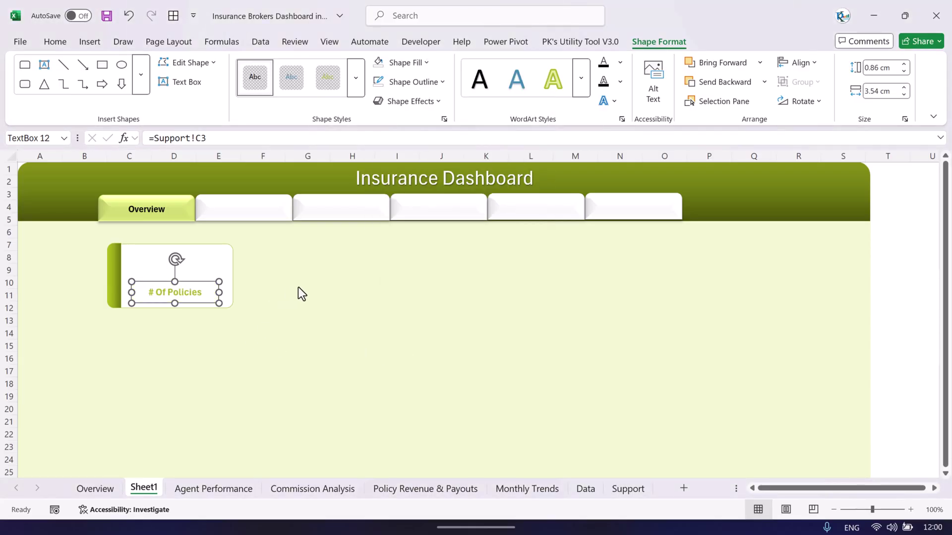
Step: Duplicate the label text box, place the copy above it on the card and link the copy to =Support!C4
{"action": "key", "text": "ctrl+d"}
{"action": "left_click_drag", "start_coordinate": [215, 312], "coordinate": [204, 278]}
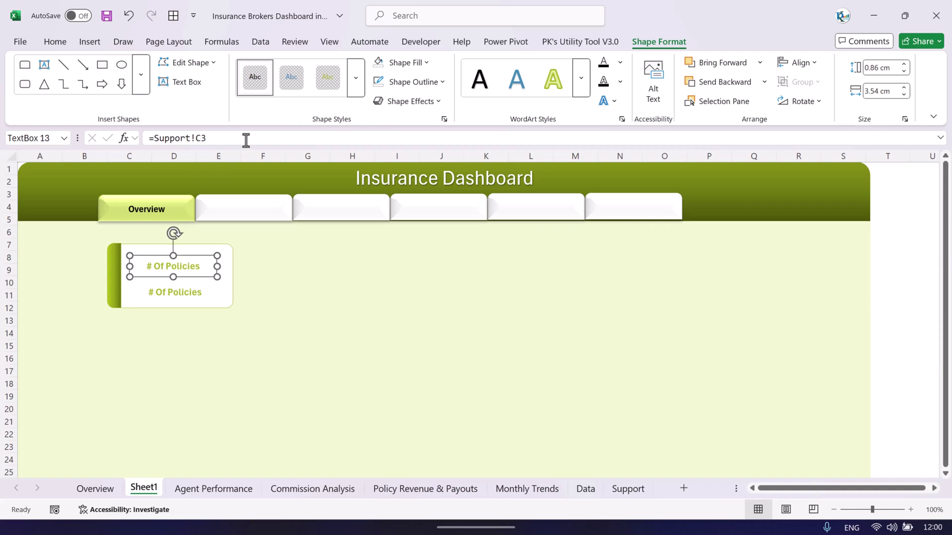
{"action": "triple_click", "coordinate": [243, 135]}
{"action": "type", "text": "="}
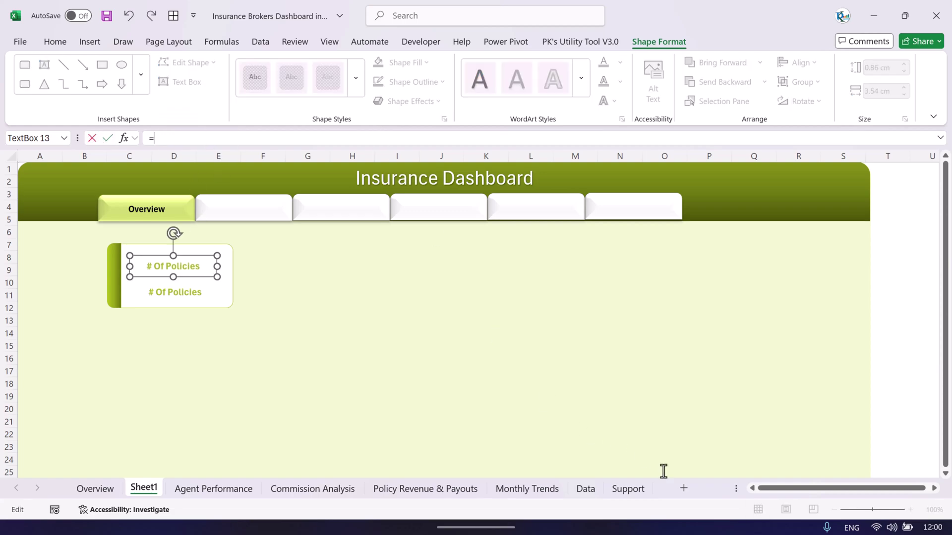
{"action": "left_click", "coordinate": [625, 490]}
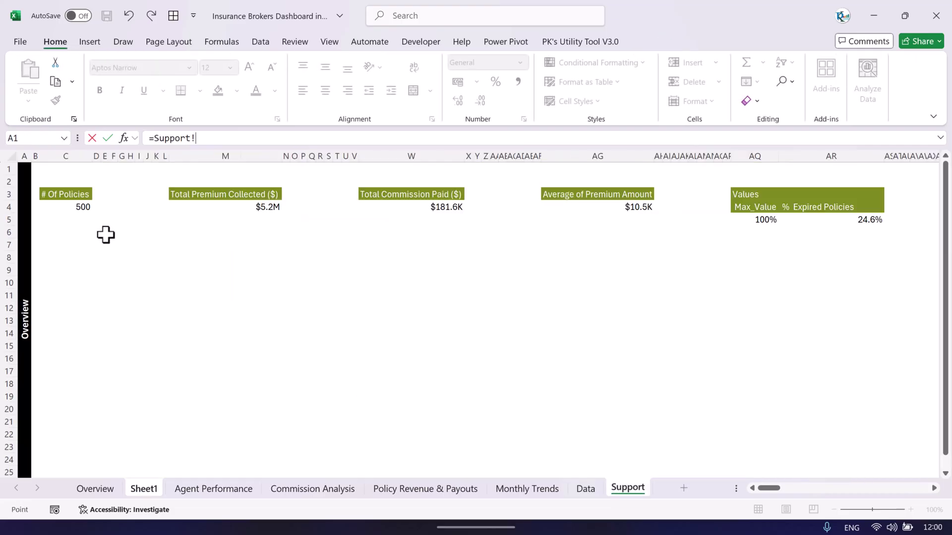
{"action": "left_click", "coordinate": [75, 206]}
{"action": "key", "text": "Return"}
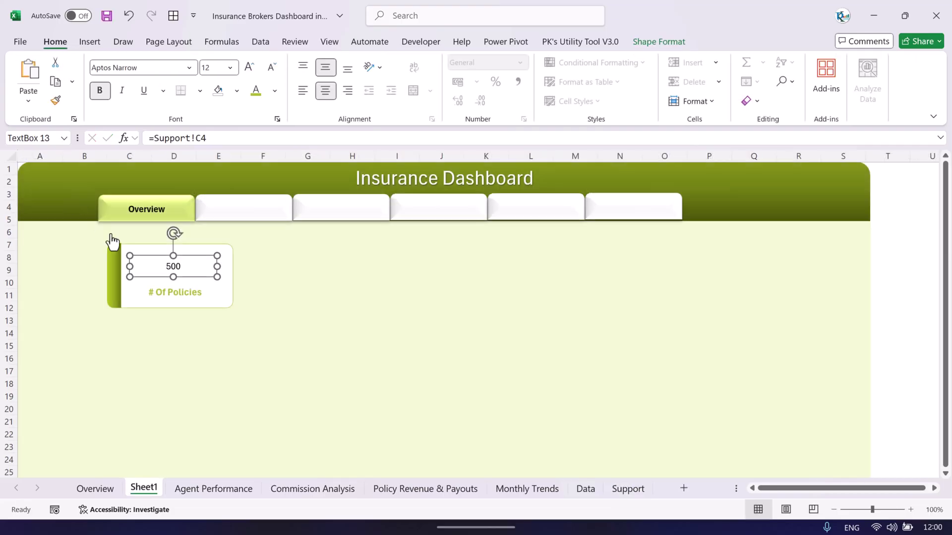
Step: Copy the # Of Policies label's formatting onto the value text box above it
{"action": "left_click", "coordinate": [194, 293]}
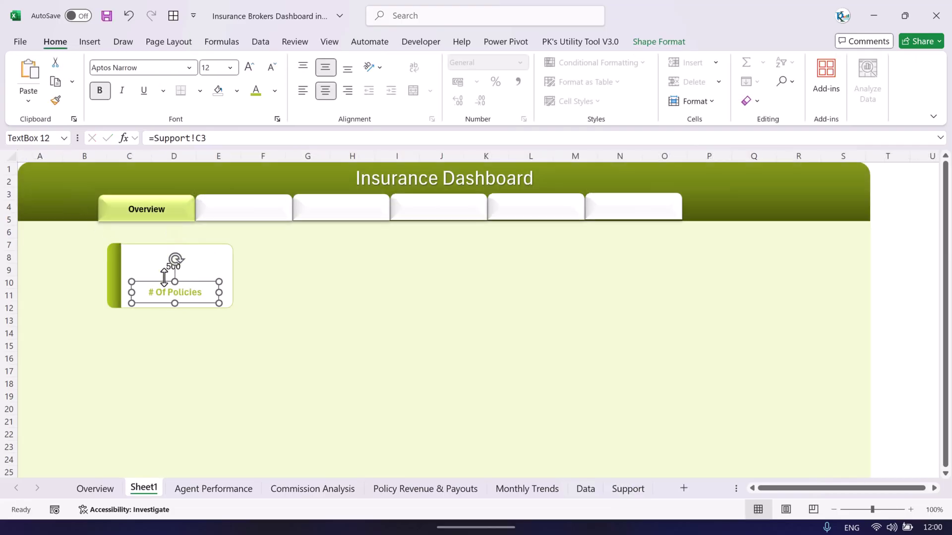
{"action": "left_click", "coordinate": [57, 100]}
{"action": "left_click", "coordinate": [179, 266]}
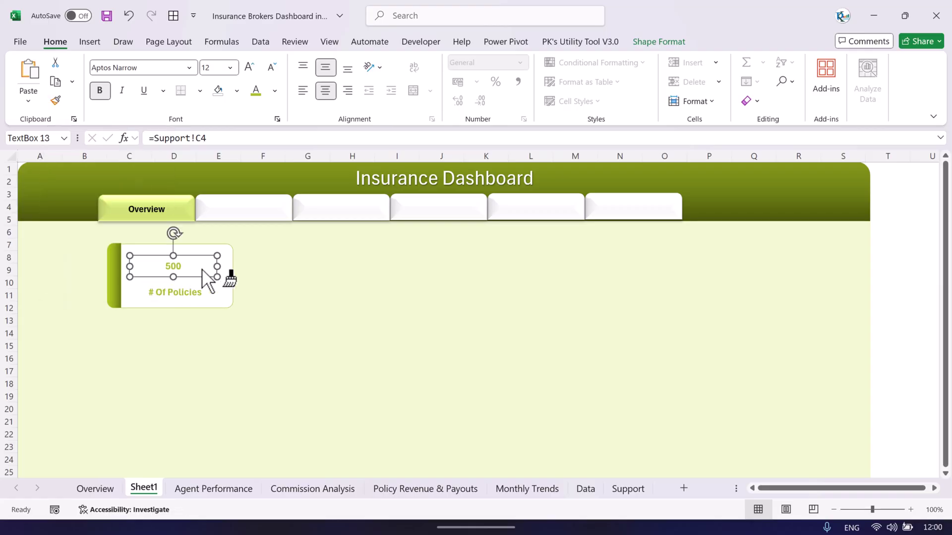
Step: Enlarge the card's value text to size 20 and colour it a darker shade of the theme green
{"action": "left_click", "coordinate": [250, 66]}
{"action": "left_click", "coordinate": [250, 67]}
{"action": "left_click", "coordinate": [250, 67]}
{"action": "left_click", "coordinate": [276, 91]}
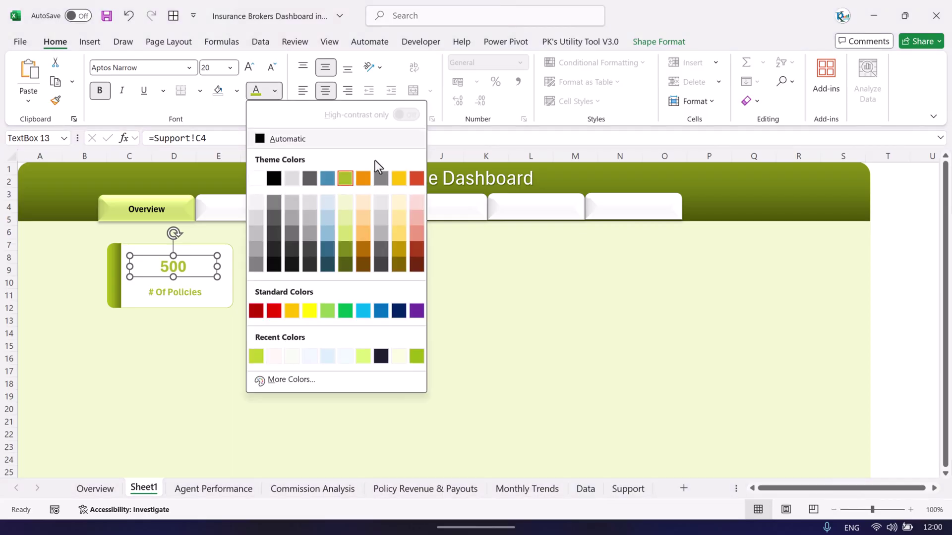
{"action": "left_click", "coordinate": [350, 248]}
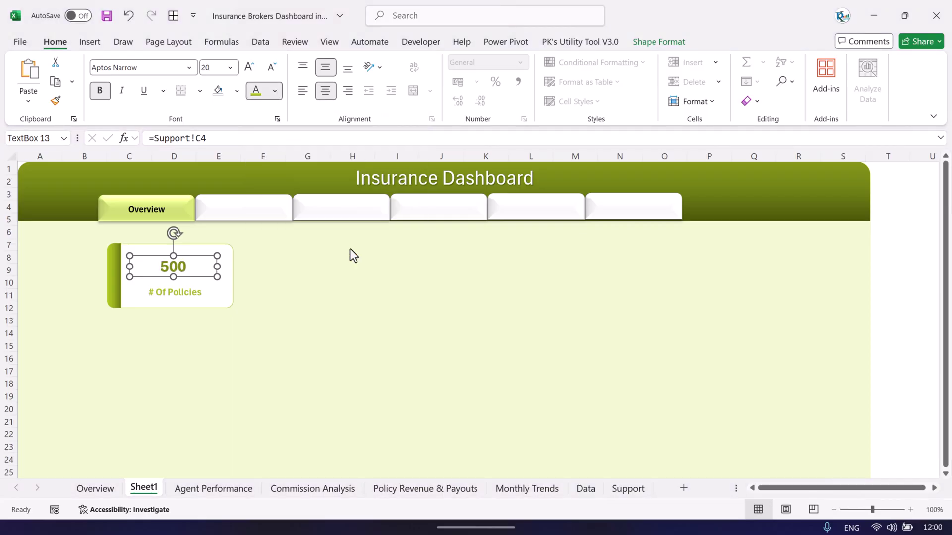
Step: Nudge the value and label text boxes closer together on the card, and compare the result with the Overview sheet
{"action": "left_click_drag", "start_coordinate": [173, 278], "coordinate": [174, 281]}
{"action": "left_click", "coordinate": [187, 279]}
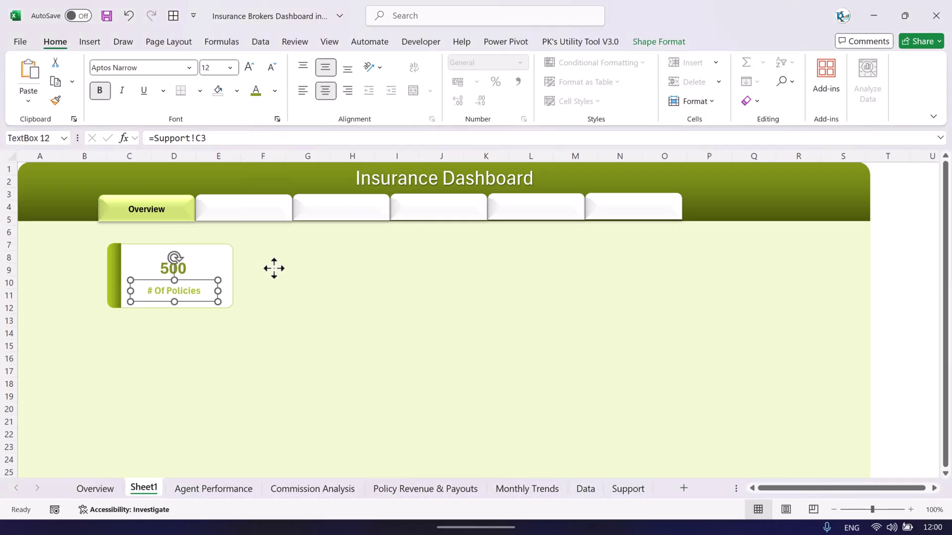
{"action": "left_click", "coordinate": [376, 275]}
{"action": "left_click", "coordinate": [893, 264]}
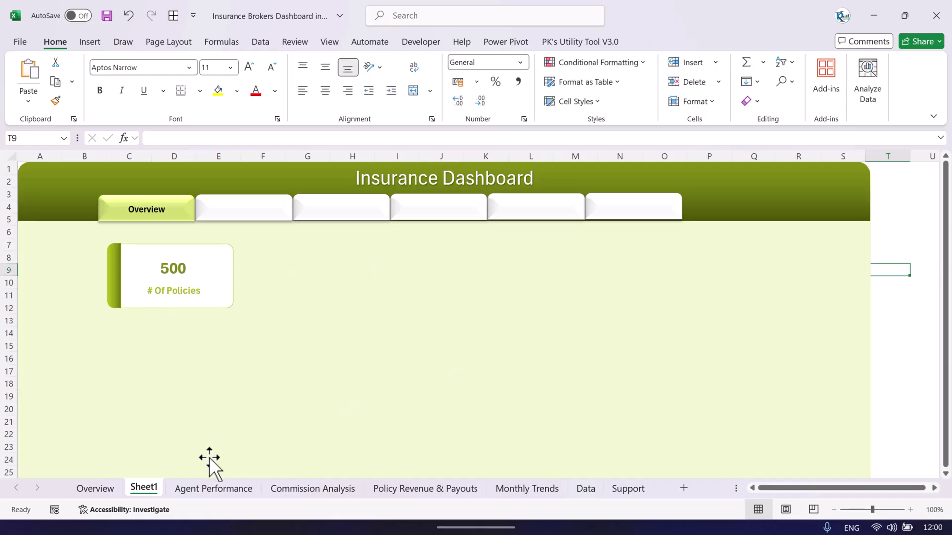
{"action": "left_click", "coordinate": [95, 489]}
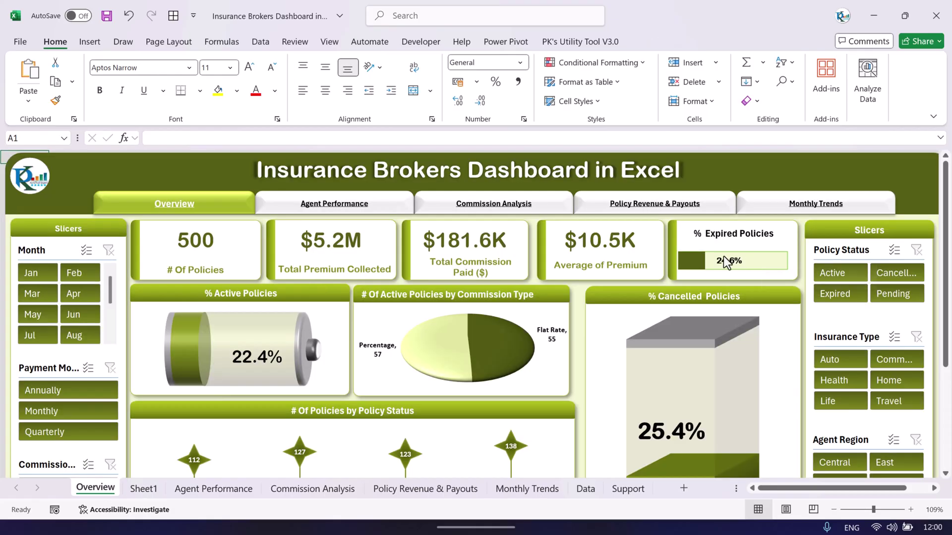